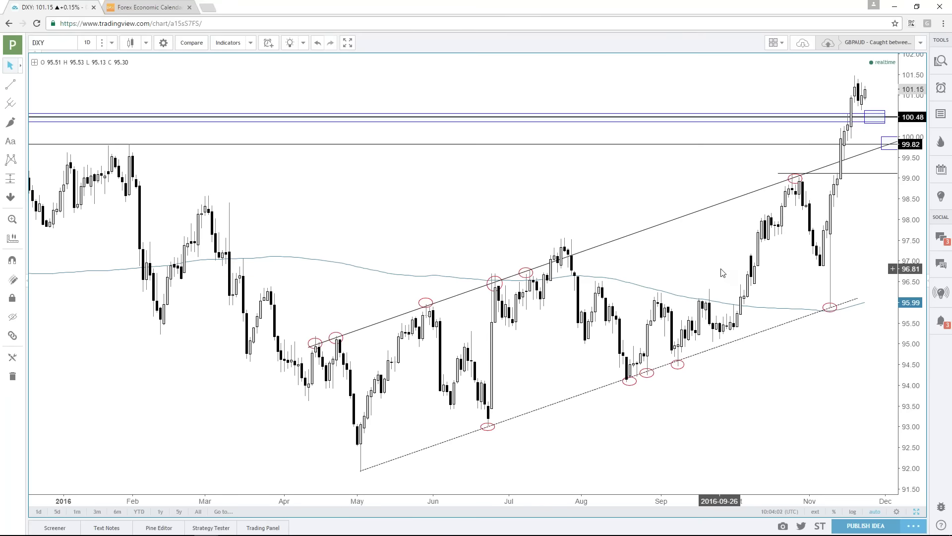
Zoom and pan the DXY chart to the latest bars and check the 99.82 zone.
{"action": "scroll", "coordinate": [711, 195], "scroll_direction": "down", "scroll_amount": 1}
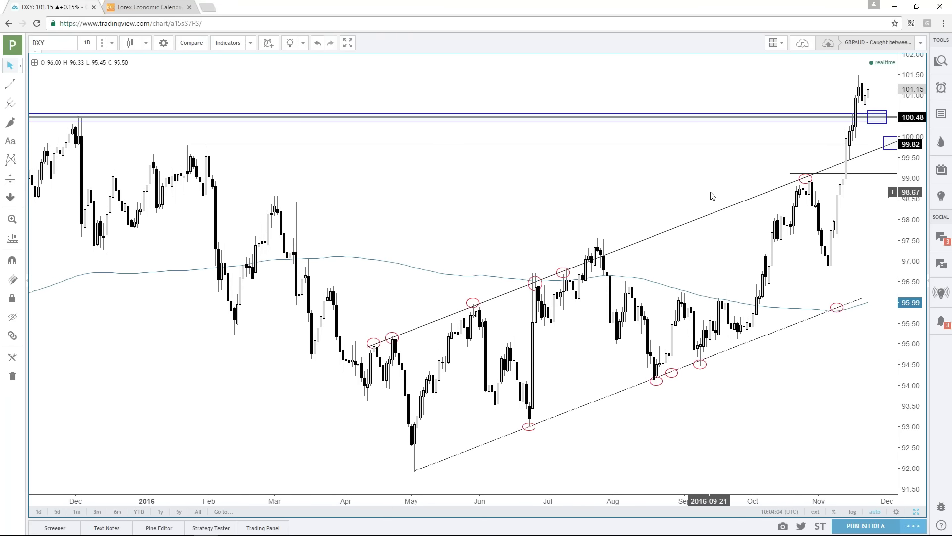
{"action": "scroll", "coordinate": [723, 181], "scroll_direction": "down", "scroll_amount": 3}
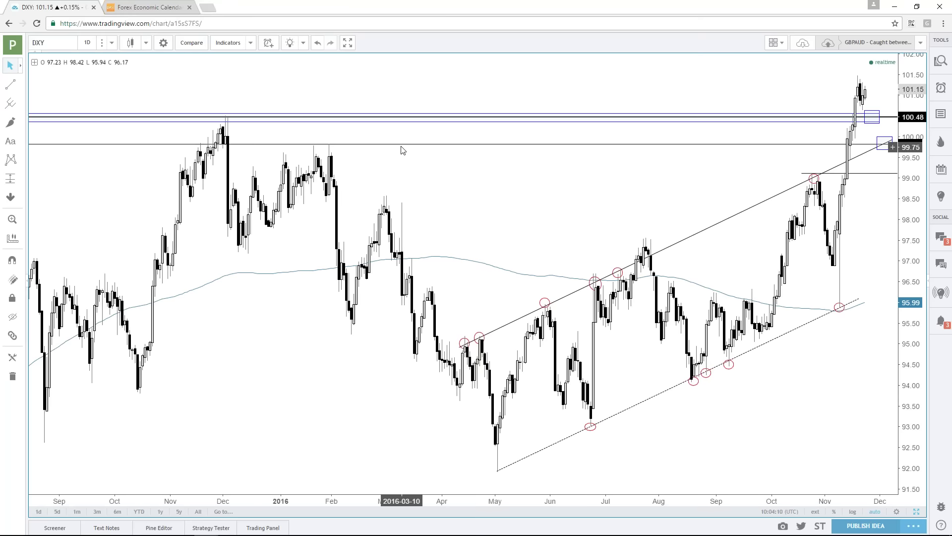
{"action": "scroll", "coordinate": [417, 174], "scroll_direction": "down", "scroll_amount": 2}
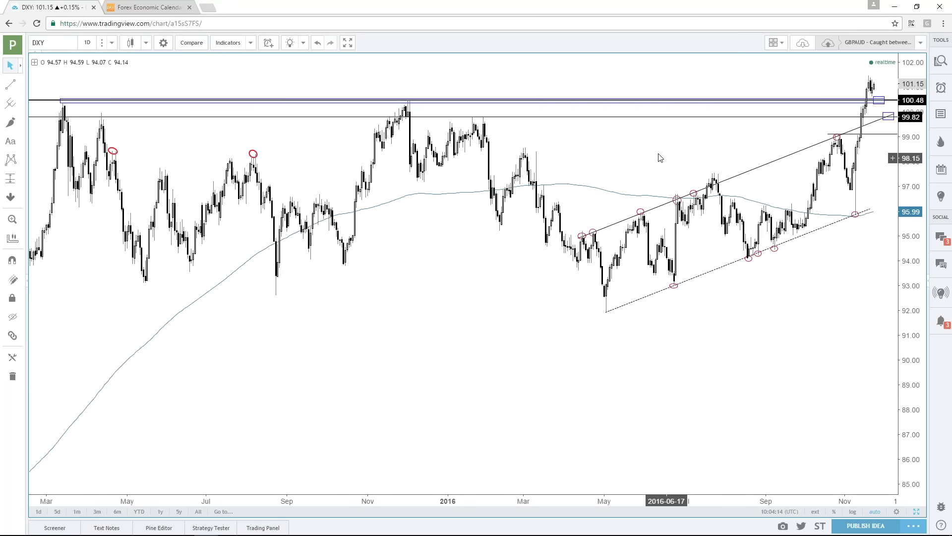
{"action": "scroll", "coordinate": [658, 156], "scroll_direction": "up", "scroll_amount": 3}
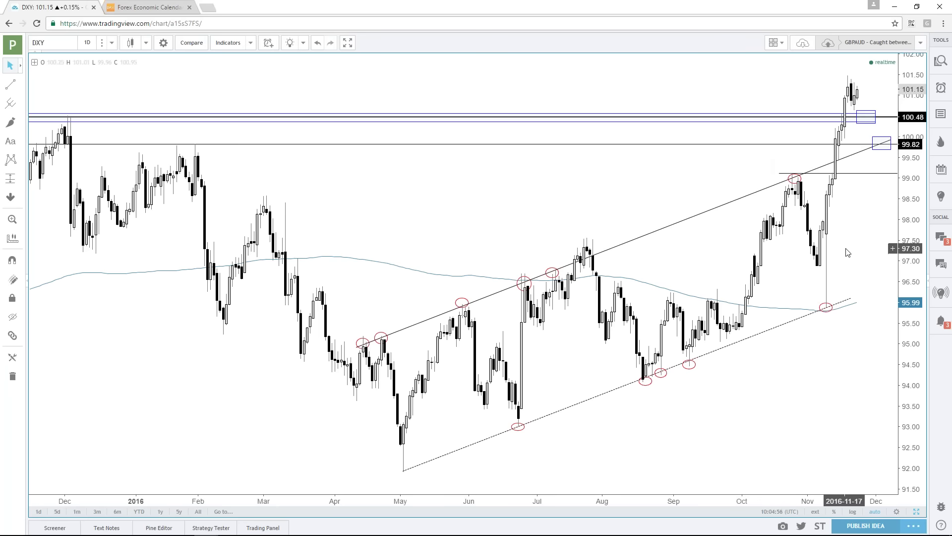
{"action": "left_click_drag", "start_coordinate": [845, 252], "coordinate": [833, 241]}
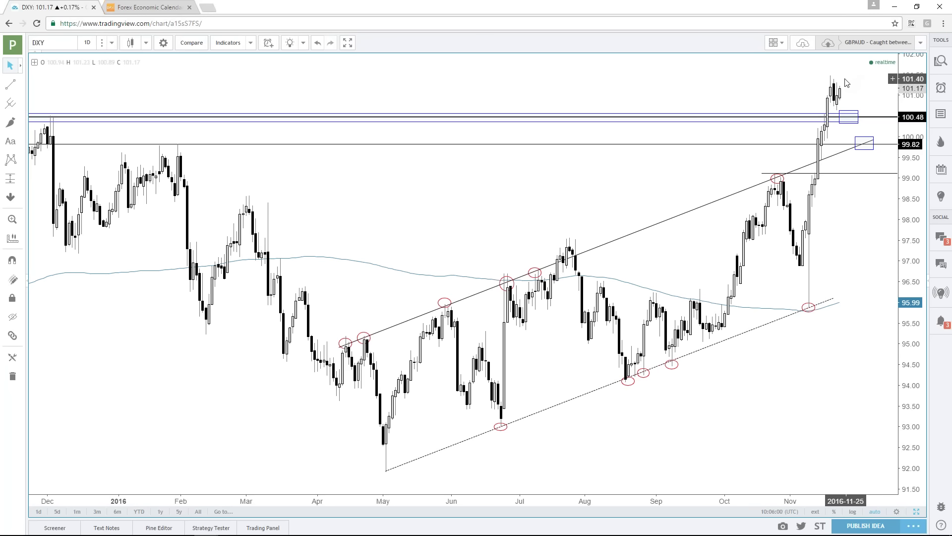
{"action": "left_click", "coordinate": [871, 148]}
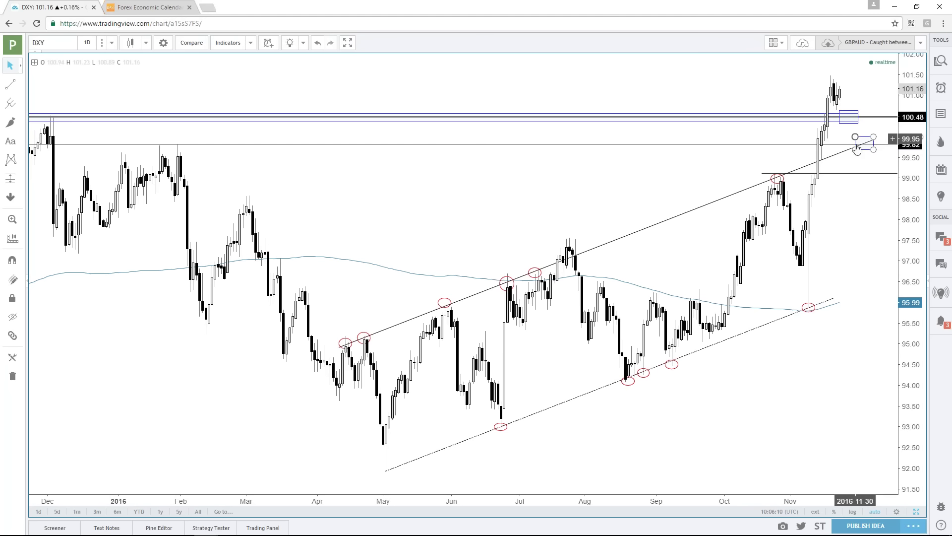
{"action": "left_click", "coordinate": [853, 189]}
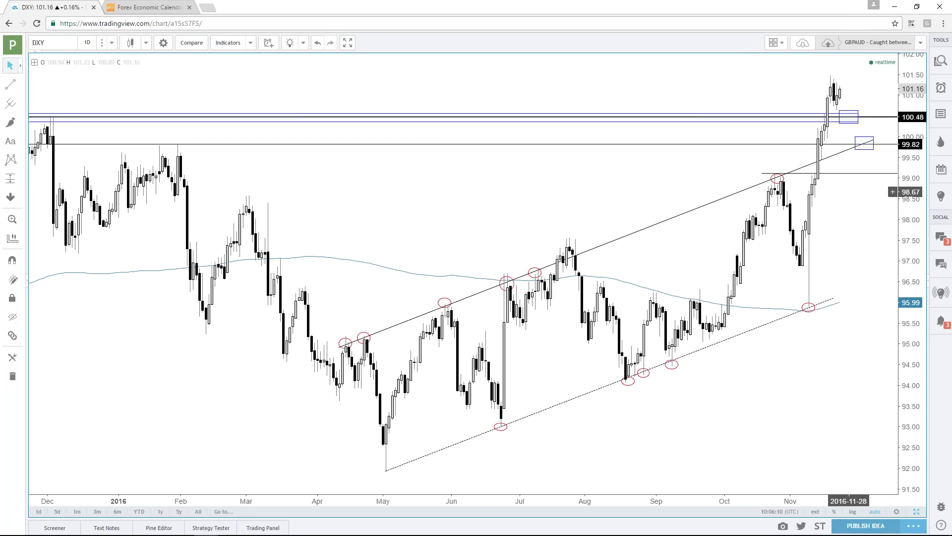
Switch the chart to EURUSD, zoom in, then restore the four-chart layout.
{"action": "left_click", "coordinate": [52, 42]}
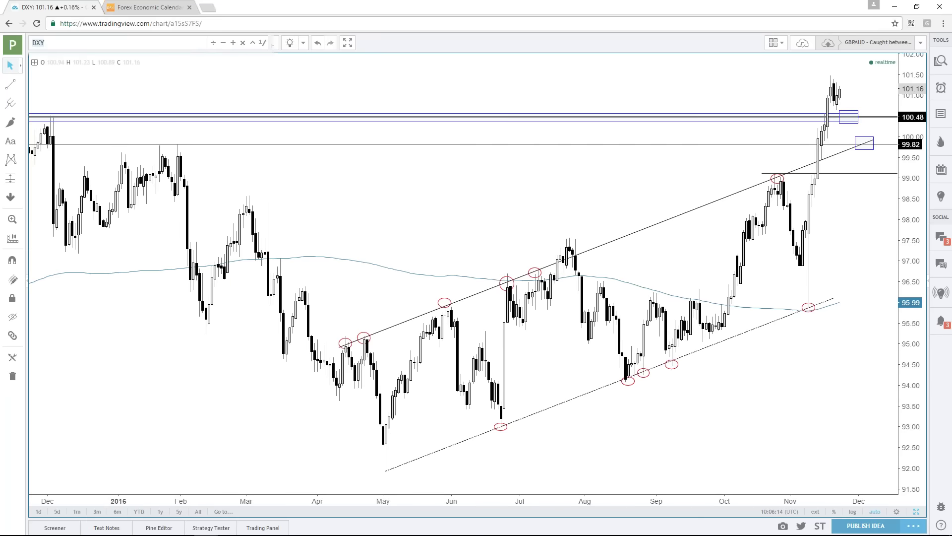
{"action": "type", "text": "EURUSD"}
{"action": "key", "text": "Return"}
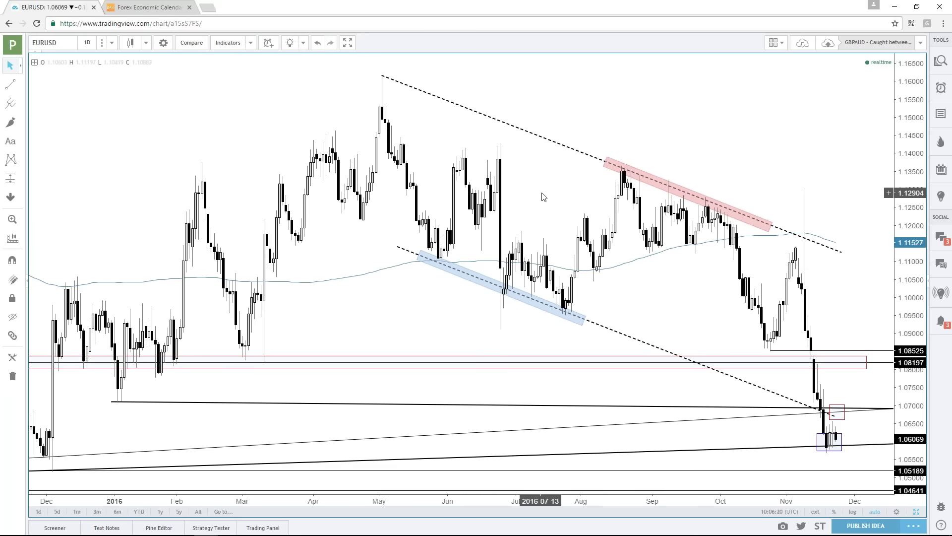
{"action": "scroll", "coordinate": [542, 197], "scroll_direction": "down", "scroll_amount": 4}
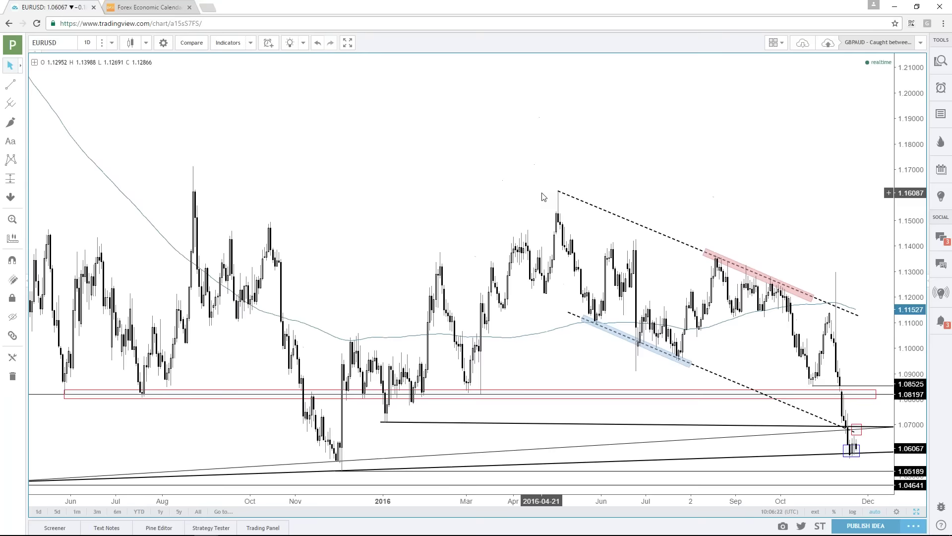
{"action": "scroll", "coordinate": [542, 196], "scroll_direction": "down", "scroll_amount": 3}
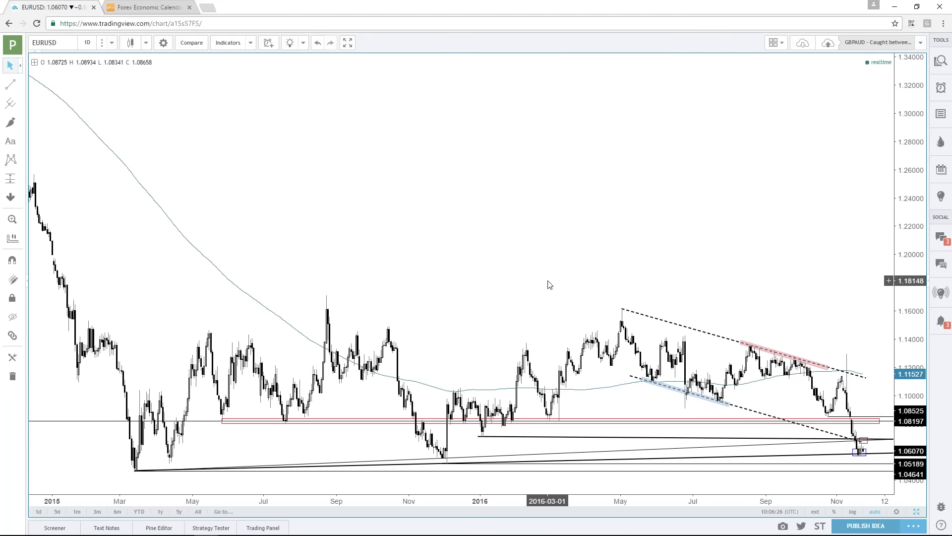
{"action": "scroll", "coordinate": [550, 285], "scroll_direction": "up", "scroll_amount": 5}
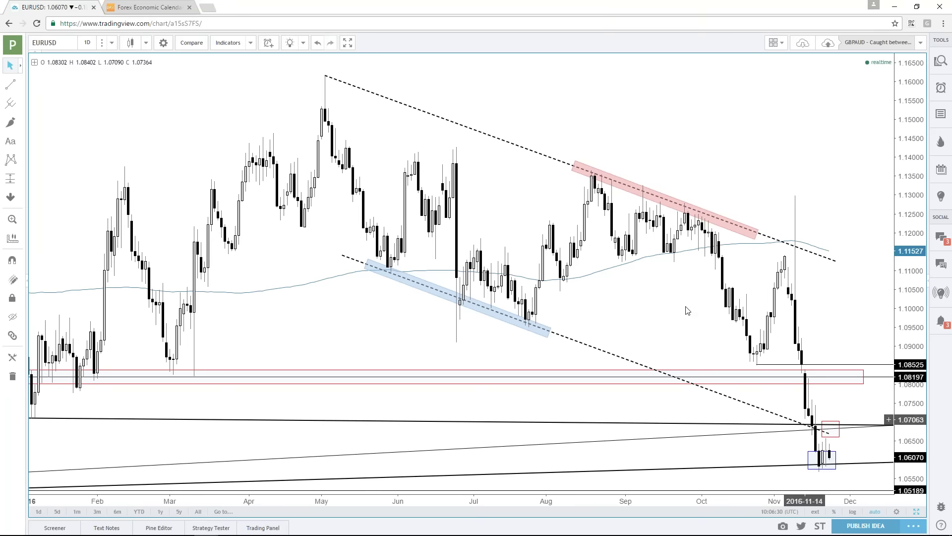
{"action": "scroll", "coordinate": [679, 308], "scroll_direction": "down", "scroll_amount": 4}
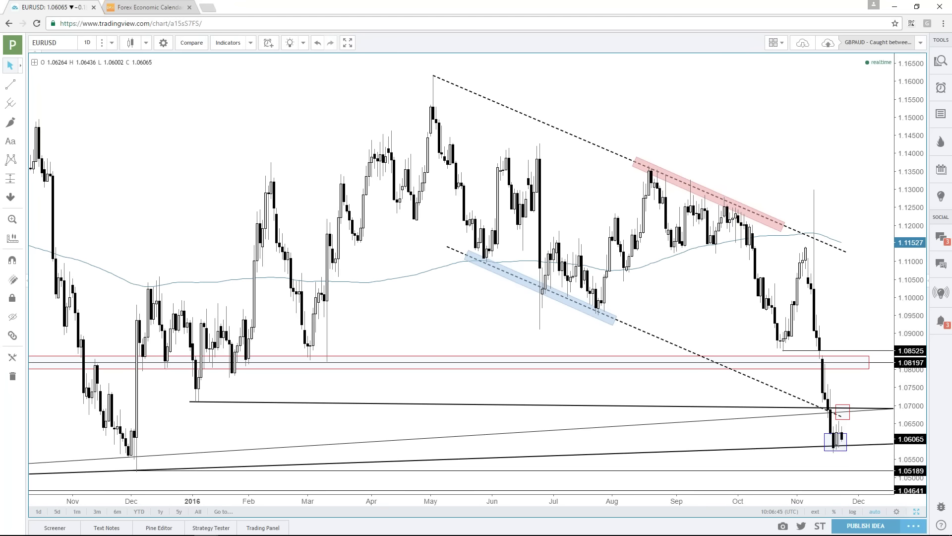
{"action": "left_click", "coordinate": [917, 511]}
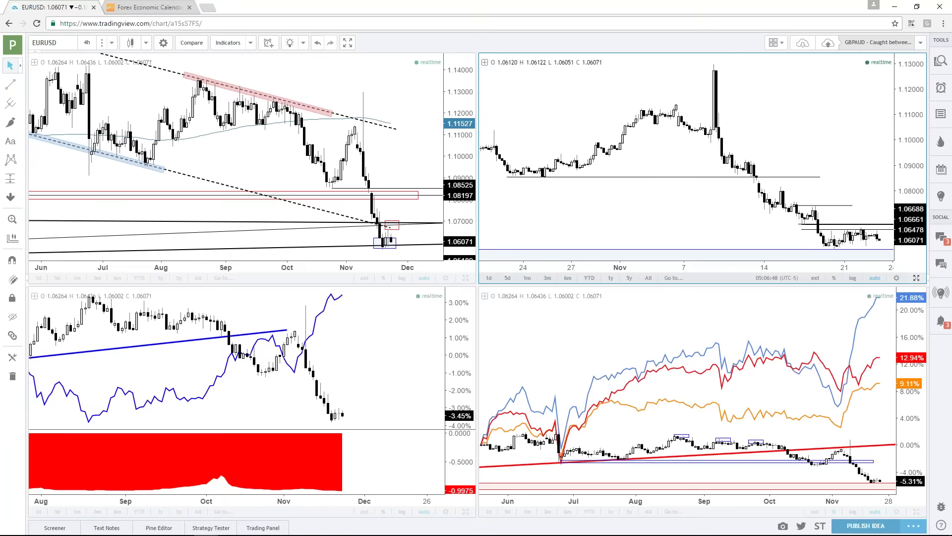
On the maximized EURUSD 4-hour chart, draw a trendline along recent lows plus a parallel copy above.
{"action": "left_click", "coordinate": [916, 277]}
{"action": "scroll", "coordinate": [824, 221], "scroll_direction": "up", "scroll_amount": 4}
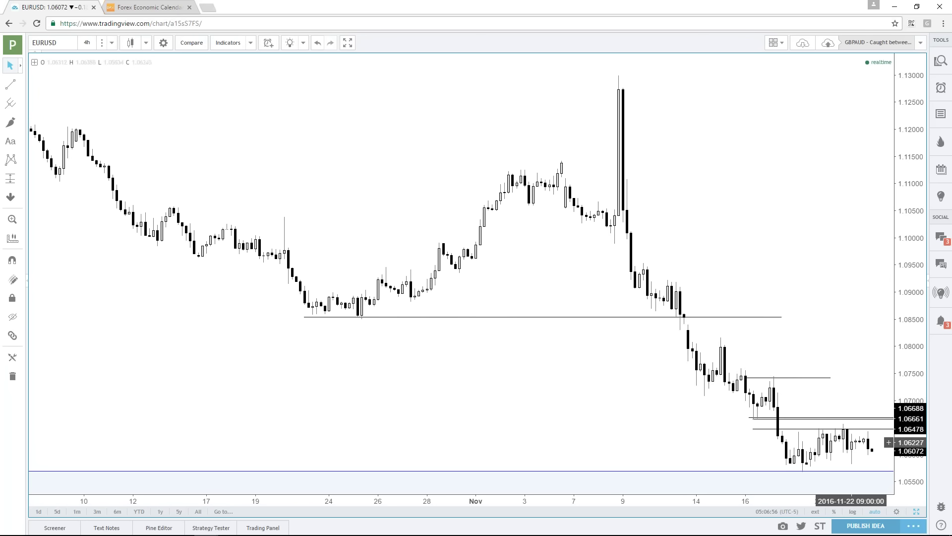
{"action": "left_click", "coordinate": [10, 84]}
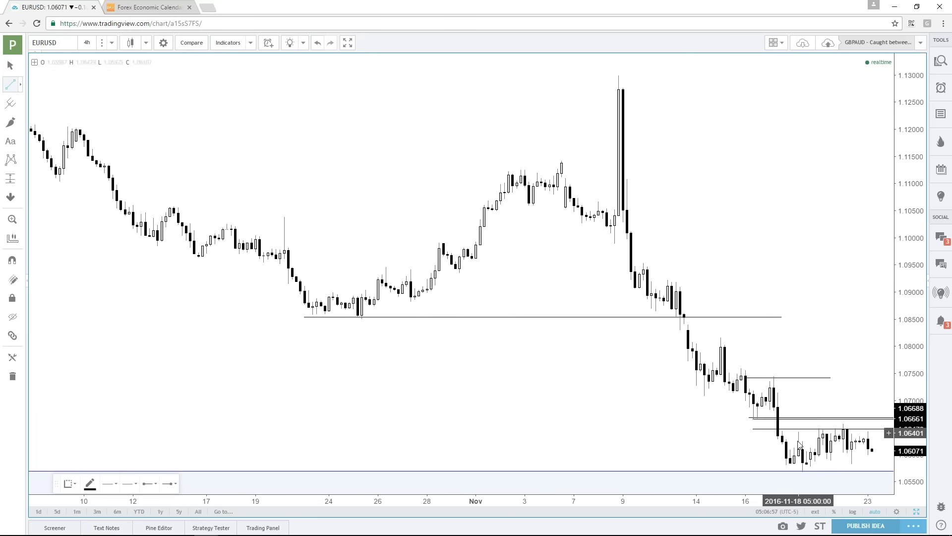
{"action": "left_click", "coordinate": [793, 469]}
{"action": "left_click", "coordinate": [890, 448]}
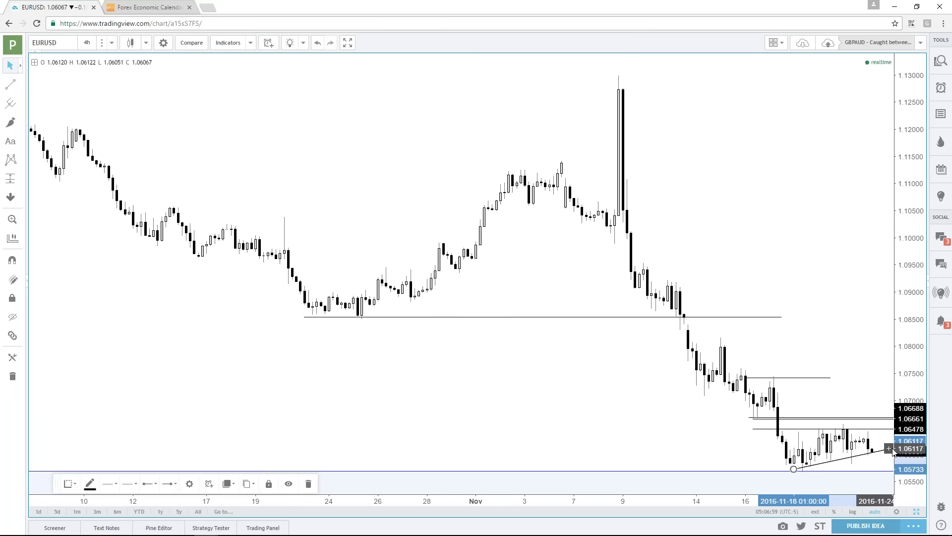
{"action": "left_click_drag", "start_coordinate": [860, 455], "coordinate": [852, 425]}
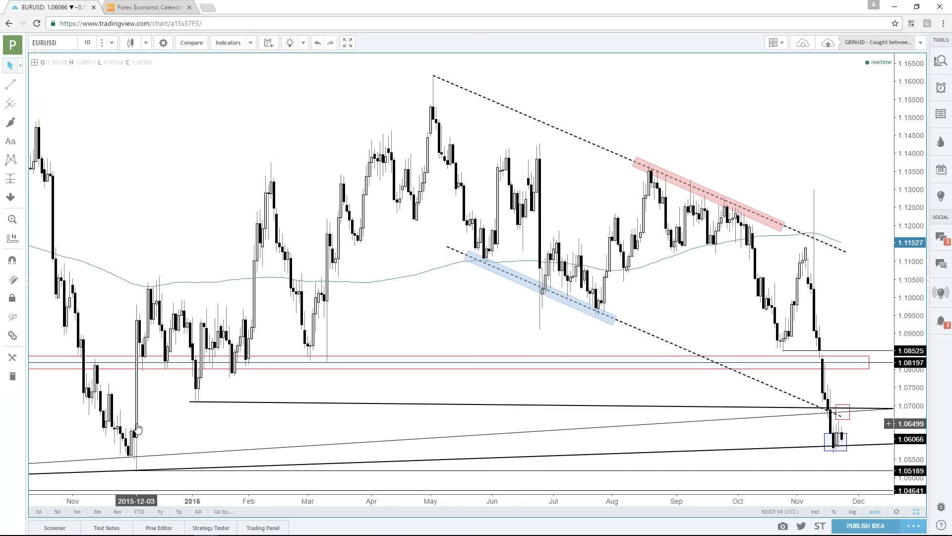
{"action": "scroll", "coordinate": [138, 468], "scroll_direction": "down", "scroll_amount": 1}
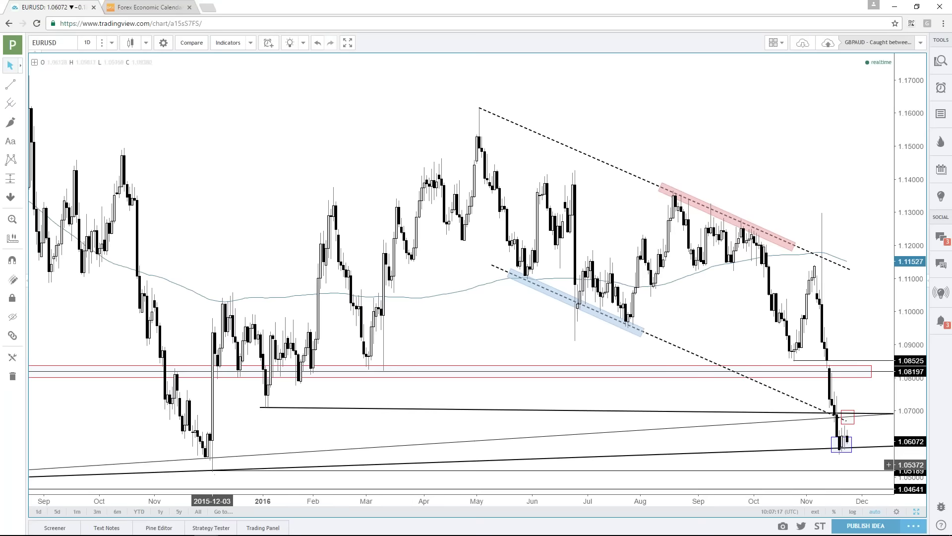
{"action": "scroll", "coordinate": [248, 453], "scroll_direction": "down", "scroll_amount": 1}
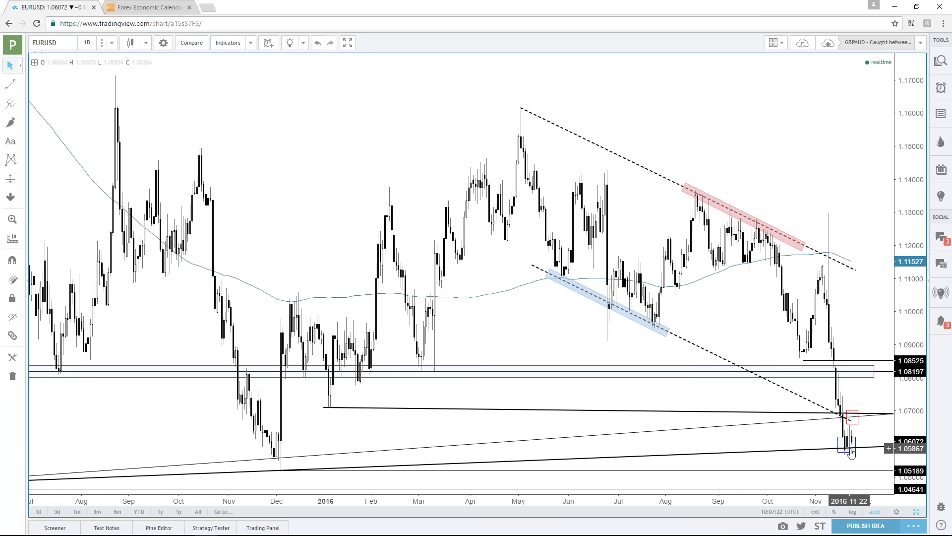
{"action": "scroll", "coordinate": [851, 453], "scroll_direction": "up", "scroll_amount": 2}
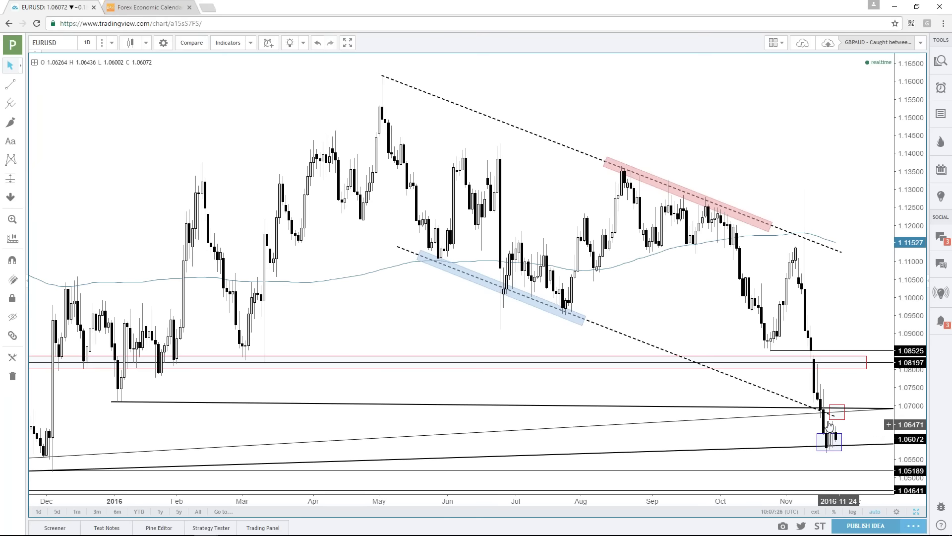
{"action": "left_click", "coordinate": [827, 436]}
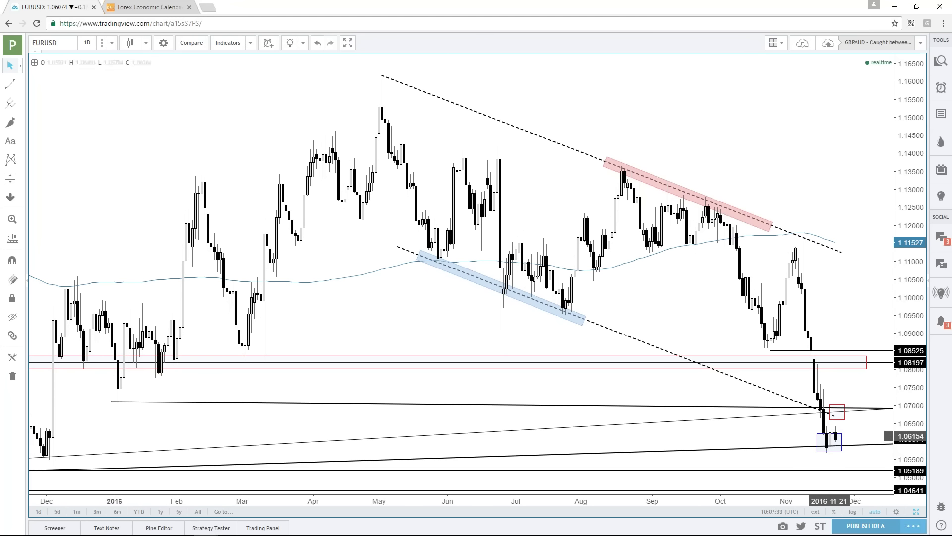
{"action": "mouse_move", "coordinate": [840, 436]}
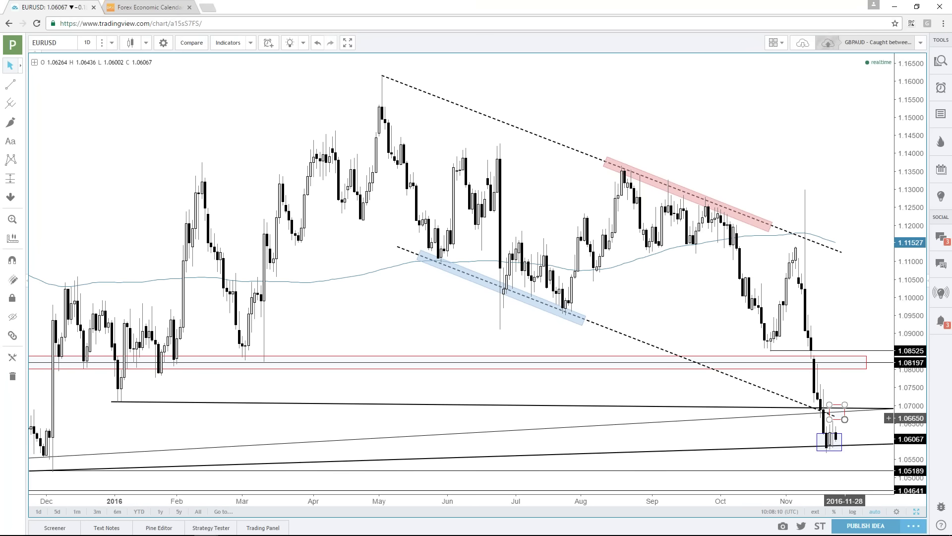
{"action": "left_click", "coordinate": [842, 404]}
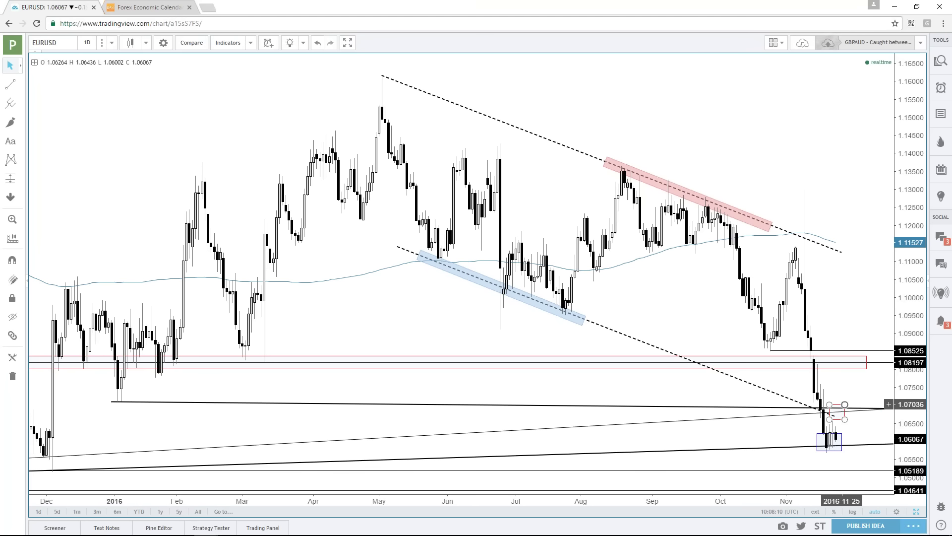
{"action": "left_click", "coordinate": [836, 409]}
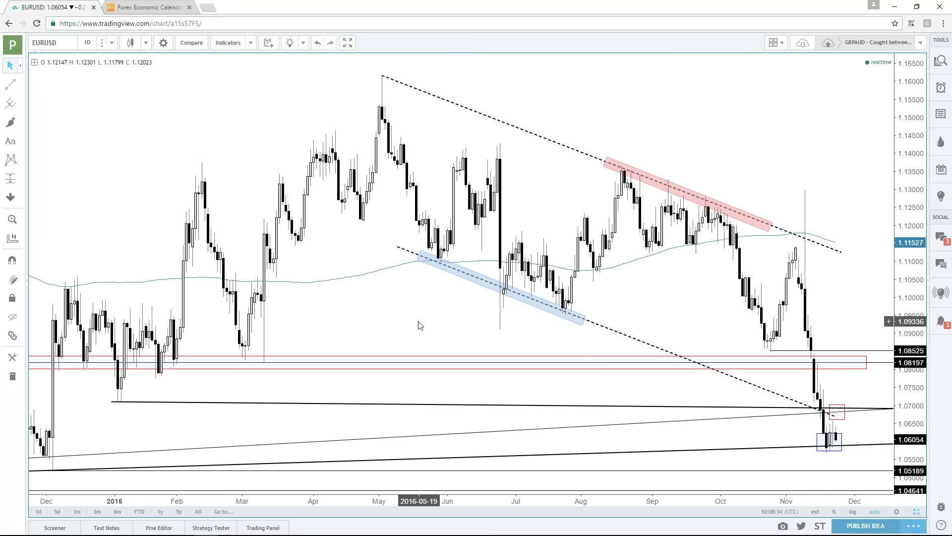
Switch the chart symbol to GBPUSD and zoom in.
{"action": "left_click", "coordinate": [60, 44]}
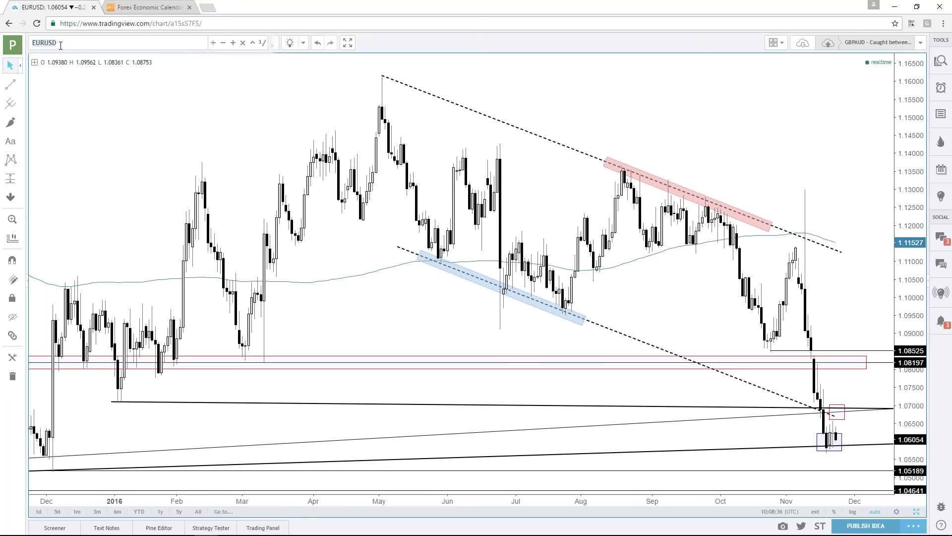
{"action": "type", "text": "GBPUSD"}
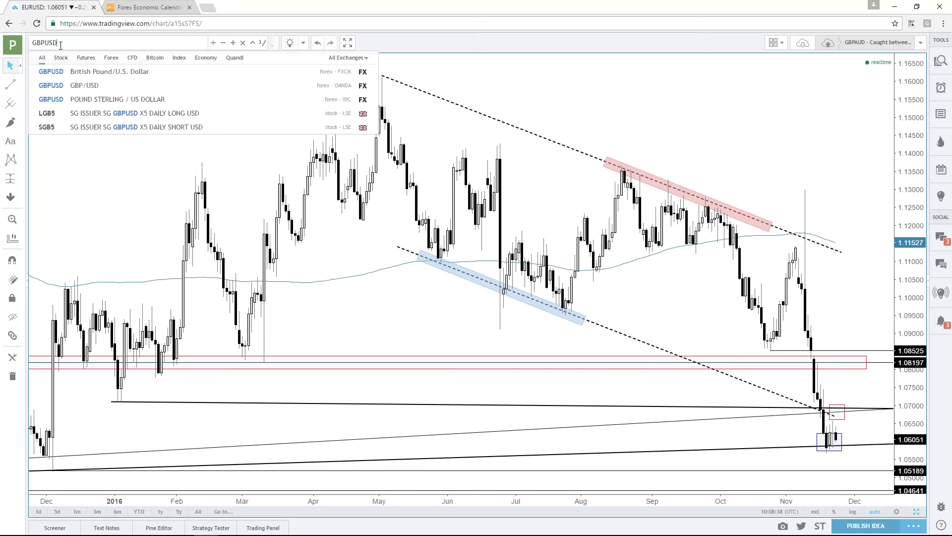
{"action": "key", "text": "Return"}
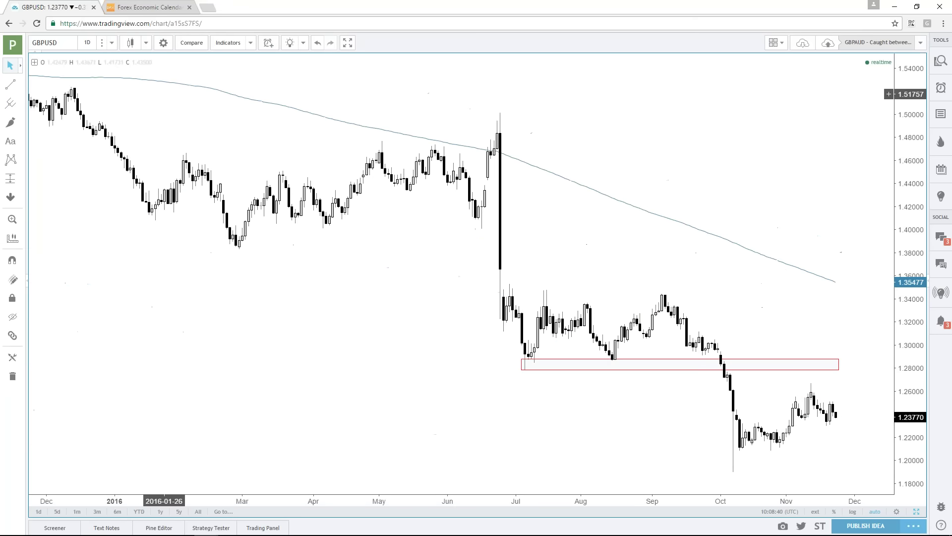
{"action": "scroll", "coordinate": [768, 320], "scroll_direction": "up", "scroll_amount": 2}
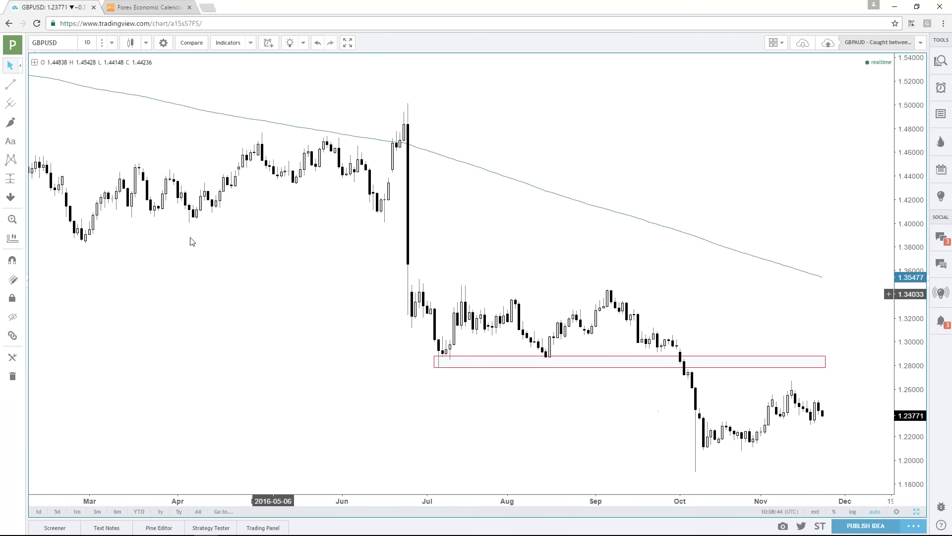
Draw a rising channel from the October GBPUSD low, then restore the four-chart layout.
{"action": "left_click", "coordinate": [10, 85]}
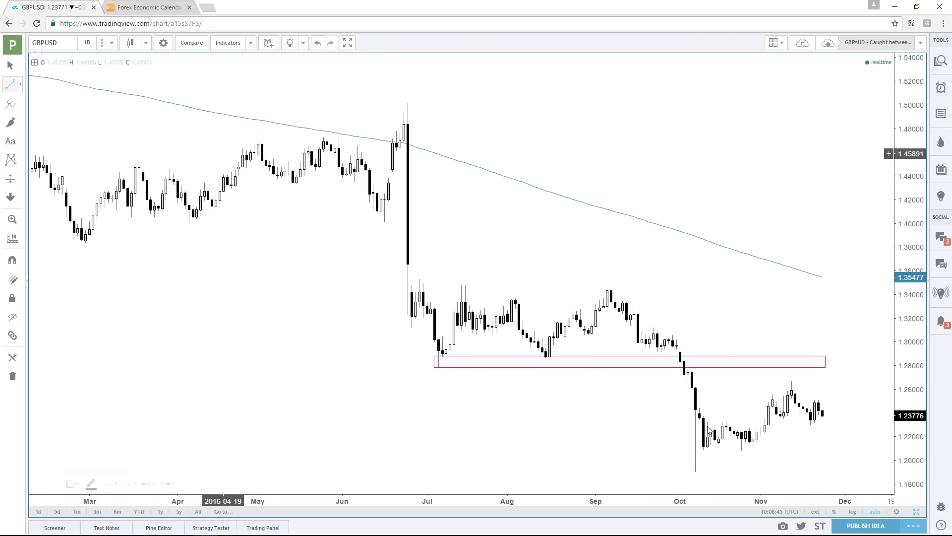
{"action": "left_click", "coordinate": [695, 471]}
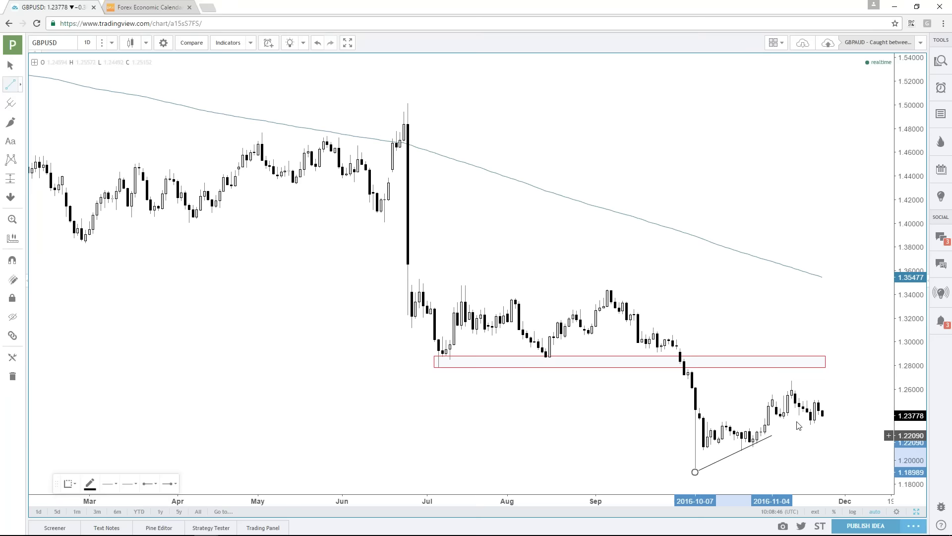
{"action": "left_click", "coordinate": [848, 406]}
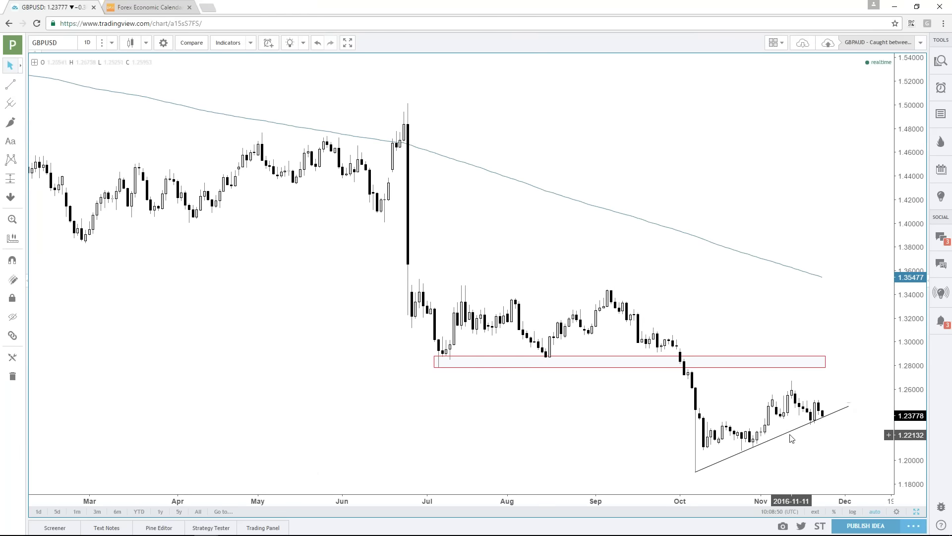
{"action": "left_click_drag", "start_coordinate": [789, 431], "coordinate": [805, 385]}
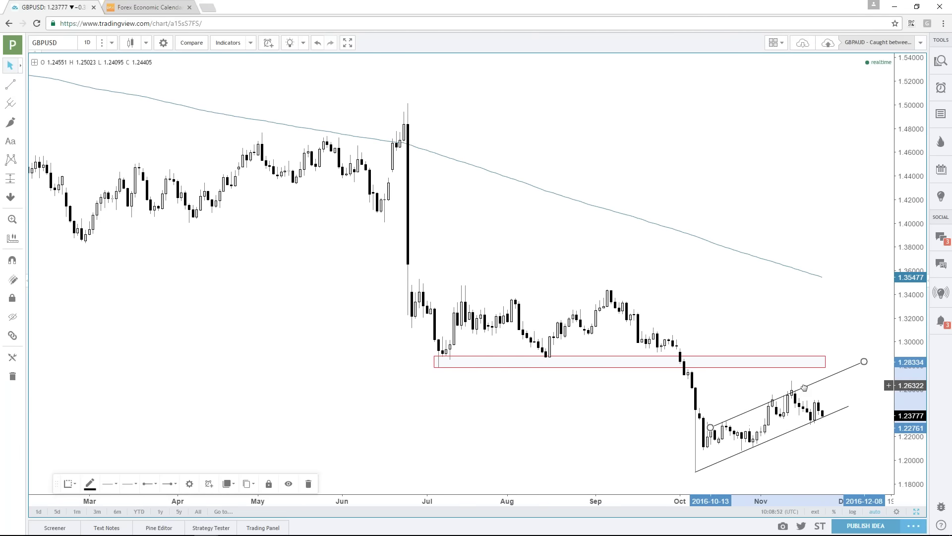
{"action": "left_click", "coordinate": [741, 434]}
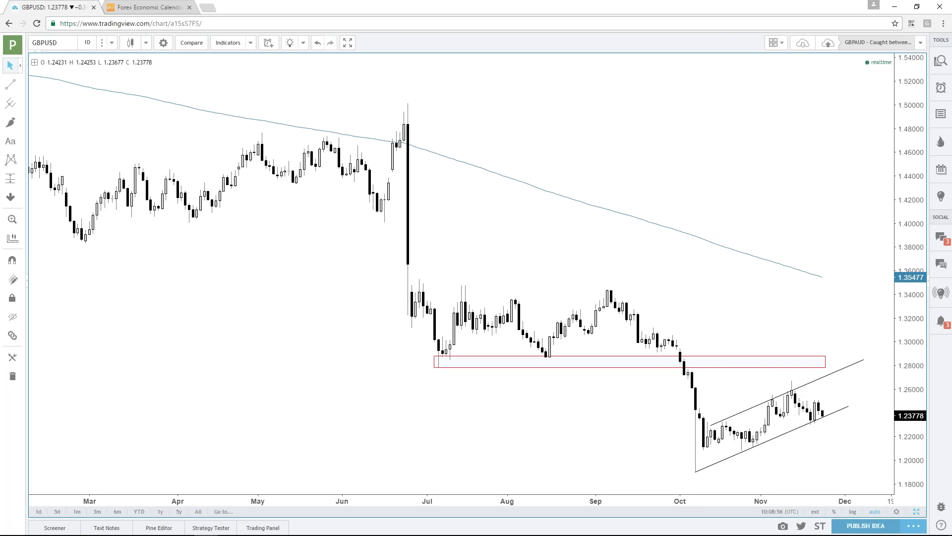
{"action": "left_click", "coordinate": [917, 513]}
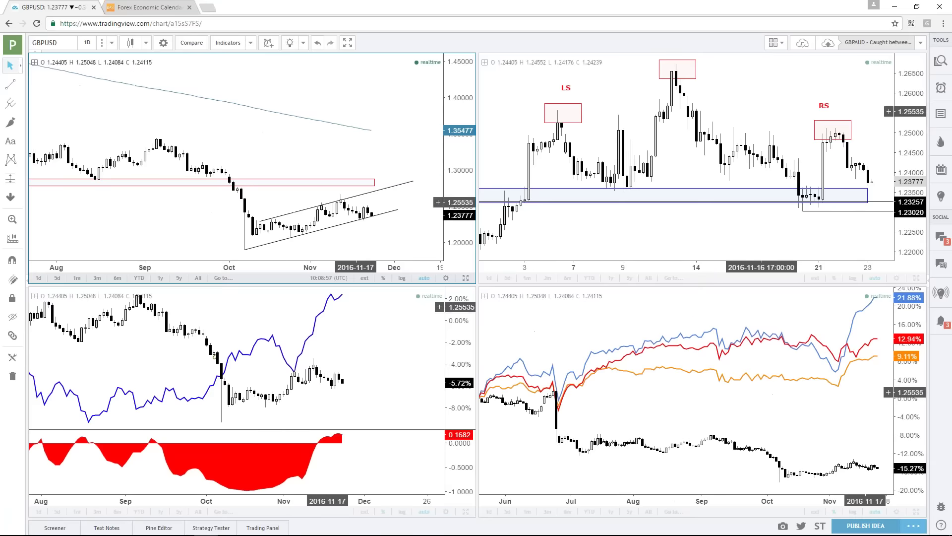
Maximize the top-right 4-hour GBPUSD chart showing the LS, H and RS labels.
{"action": "left_click", "coordinate": [916, 278]}
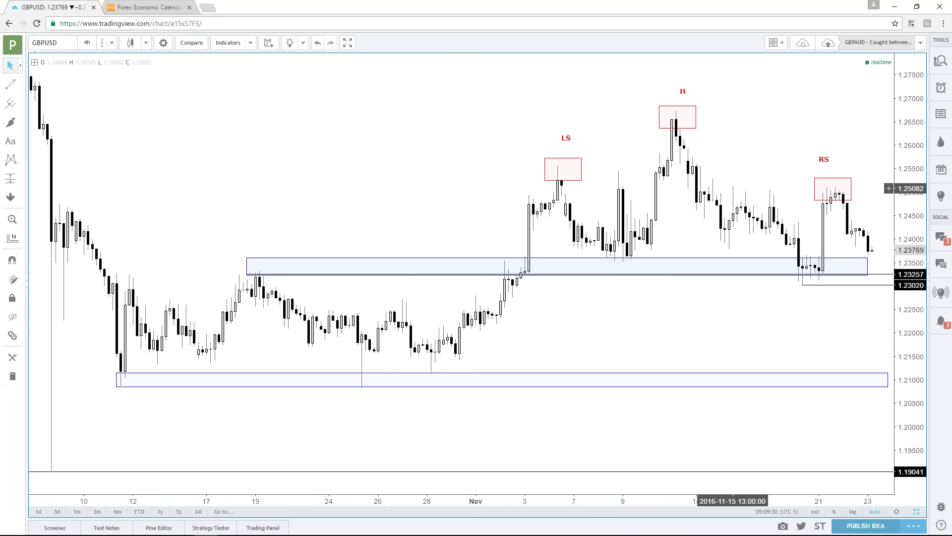
Reframe the 4-hour GBPUSD chart to show October onward and bring up the shape tools.
{"action": "scroll", "coordinate": [736, 192], "scroll_direction": "down", "scroll_amount": 5}
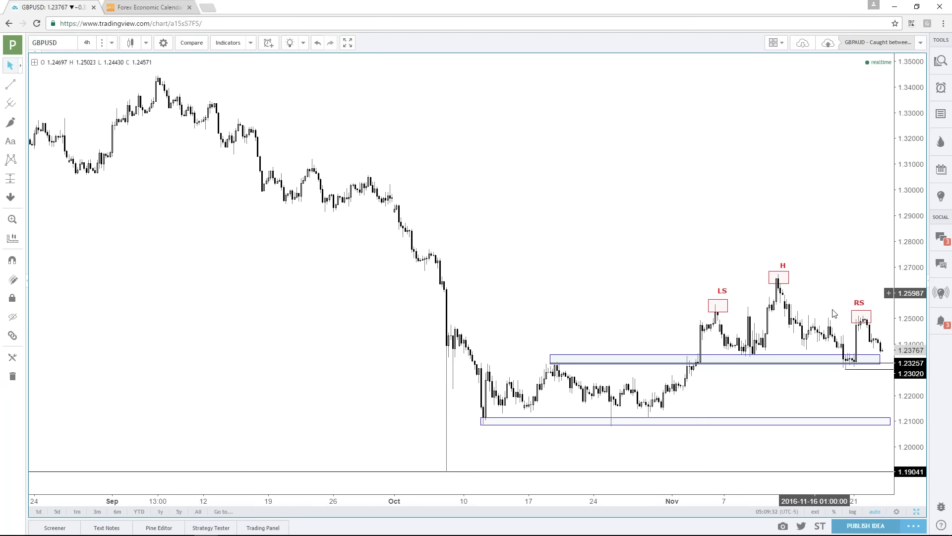
{"action": "scroll", "coordinate": [829, 245], "scroll_direction": "up", "scroll_amount": 4}
{"action": "scroll", "coordinate": [830, 246], "scroll_direction": "up", "scroll_amount": 2}
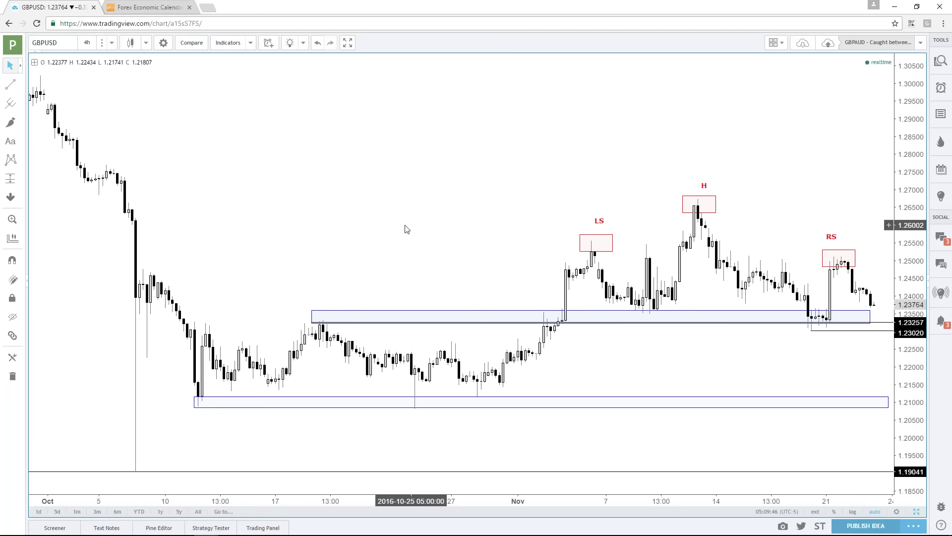
{"action": "left_click_drag", "start_coordinate": [407, 228], "coordinate": [351, 222]}
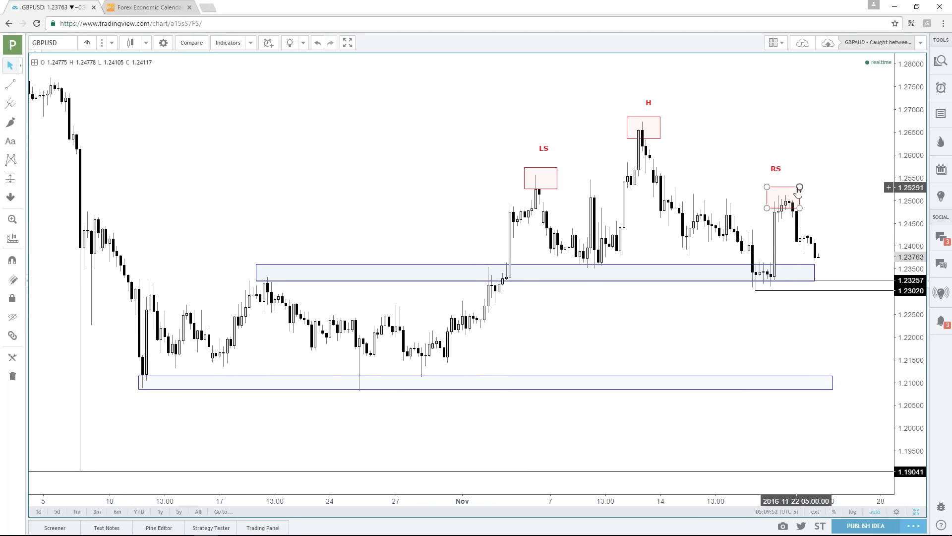
{"action": "left_click", "coordinate": [21, 122]}
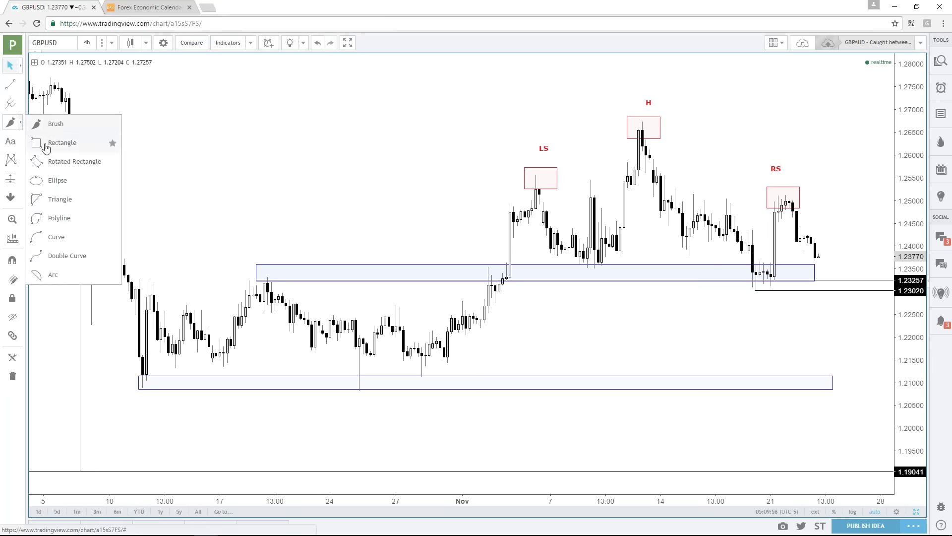
Draw a box at the lower zone's right end and a trend line from H through RS.
{"action": "left_click", "coordinate": [62, 142]}
{"action": "mouse_move", "coordinate": [819, 366]}
{"action": "left_mouse_down"}
{"action": "mouse_move", "coordinate": [844, 392]}
{"action": "mouse_move", "coordinate": [858, 391]}
{"action": "left_mouse_up"}
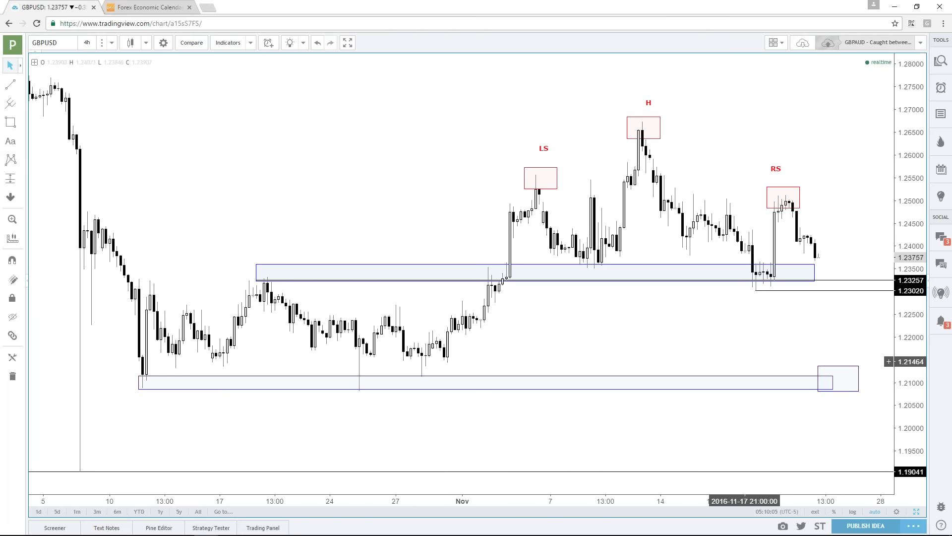
{"action": "left_click", "coordinate": [10, 85]}
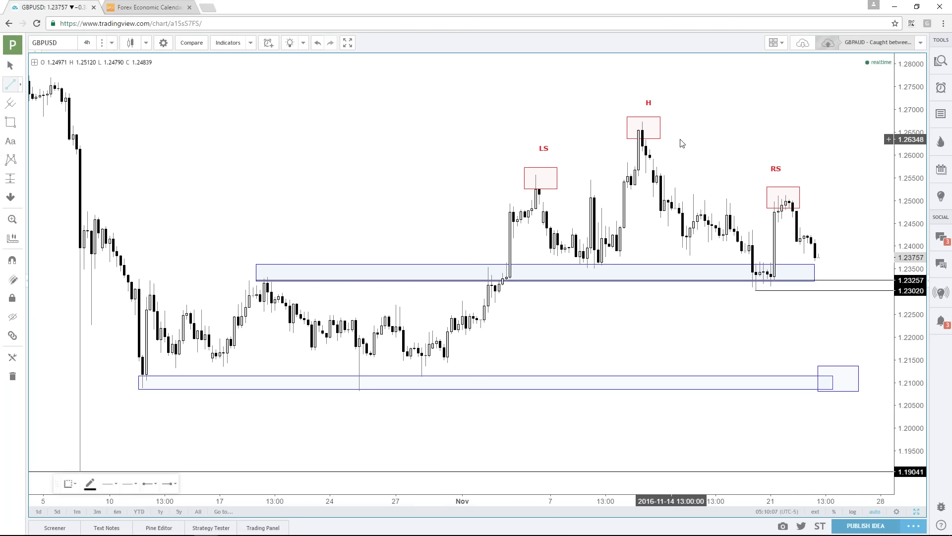
{"action": "left_click", "coordinate": [641, 120]}
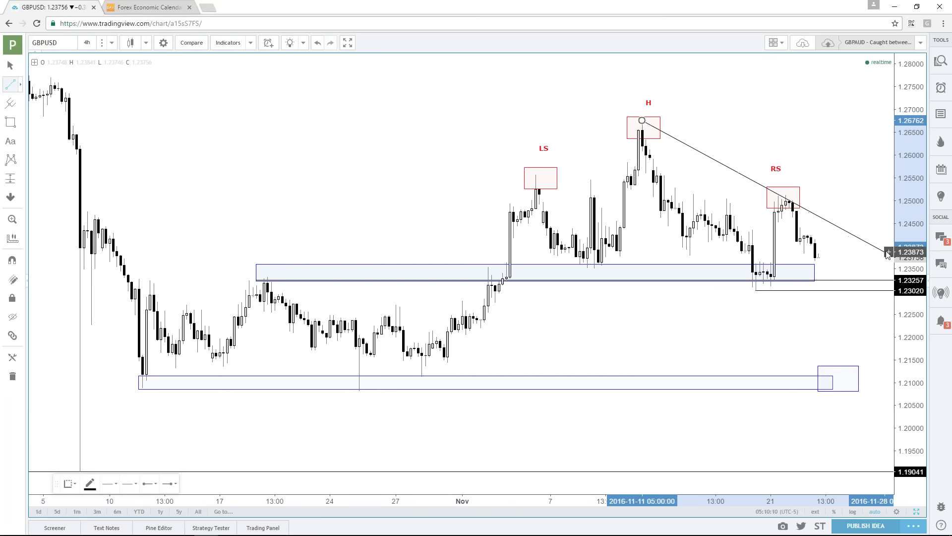
{"action": "left_click", "coordinate": [884, 249]}
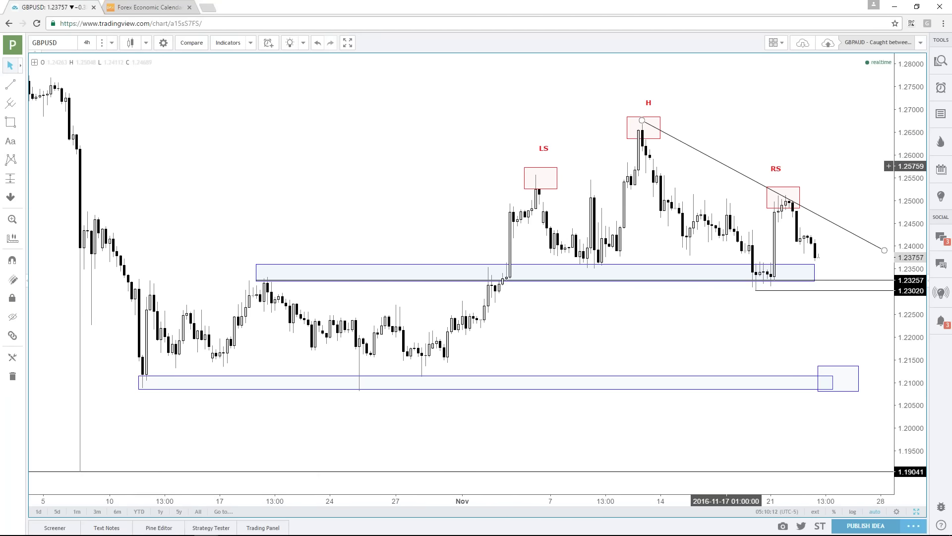
Copy the H–RS line downward into a falling channel whose lower line reaches about 1.216.
{"action": "left_click_drag", "start_coordinate": [732, 169], "coordinate": [721, 267], "text": "ctrl"}
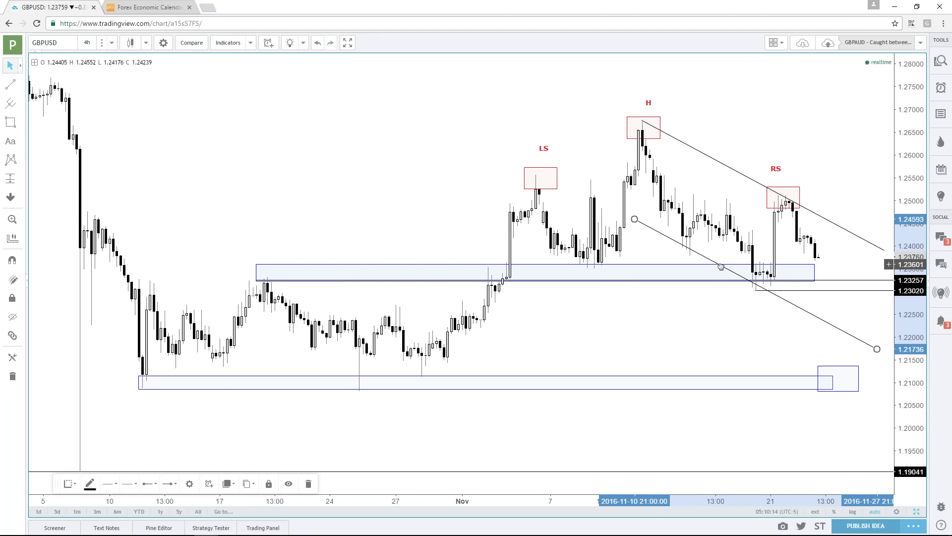
{"action": "left_click", "coordinate": [721, 272]}
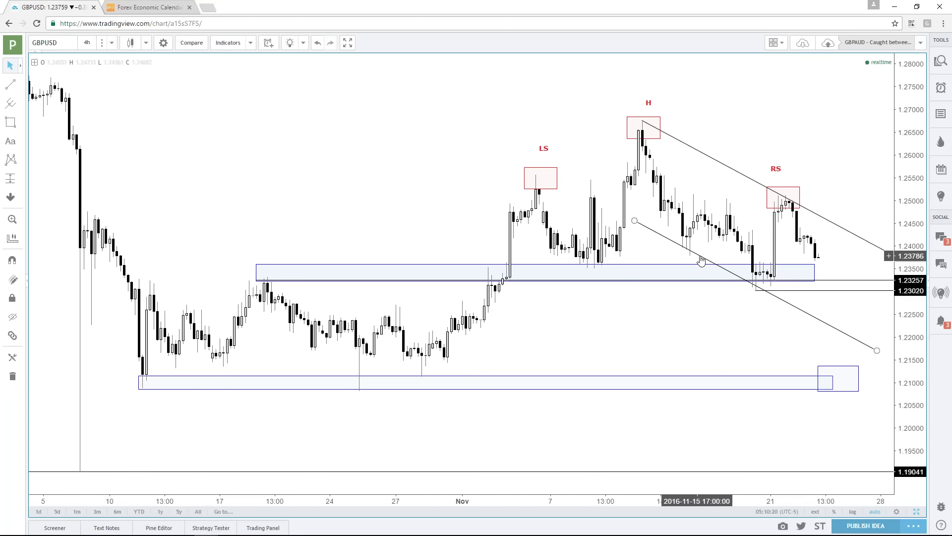
{"action": "left_click_drag", "start_coordinate": [701, 261], "coordinate": [698, 260]}
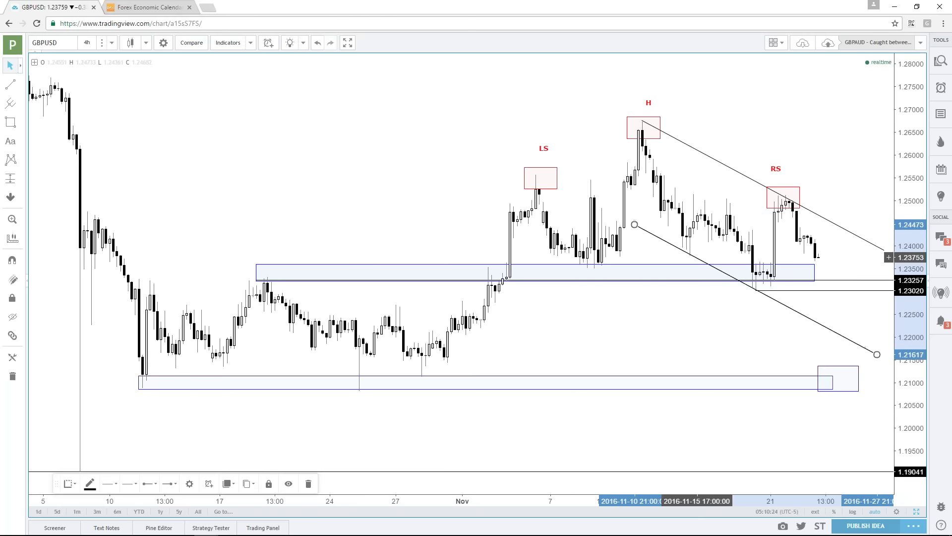
{"action": "left_click", "coordinate": [741, 334]}
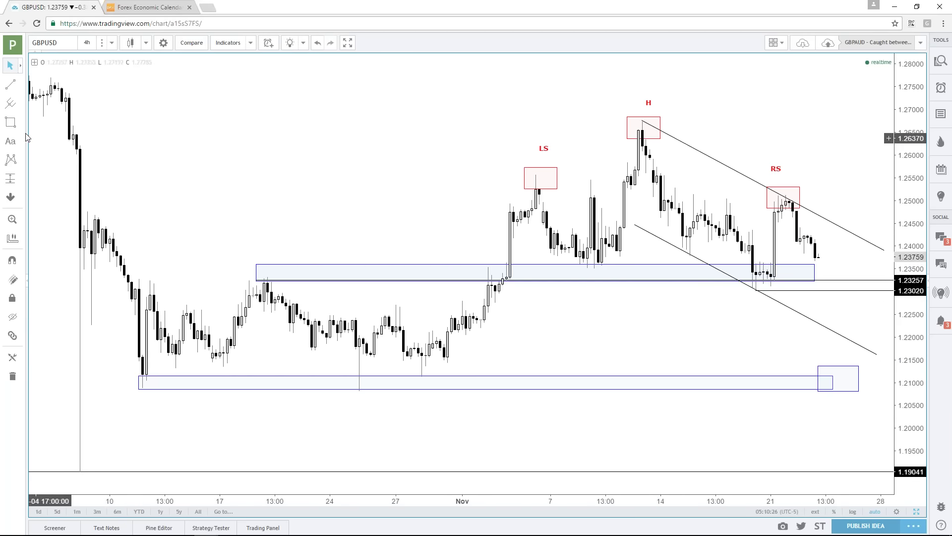
{"action": "left_click", "coordinate": [10, 122]}
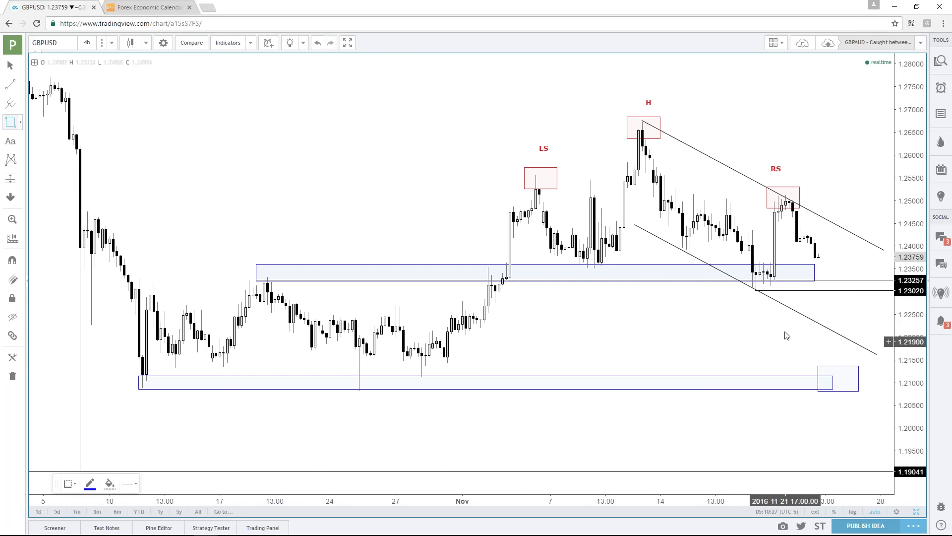
Mark a small downside-target box near 1.2200 on the lower channel line.
{"action": "left_click", "coordinate": [829, 318]}
{"action": "left_click", "coordinate": [851, 338]}
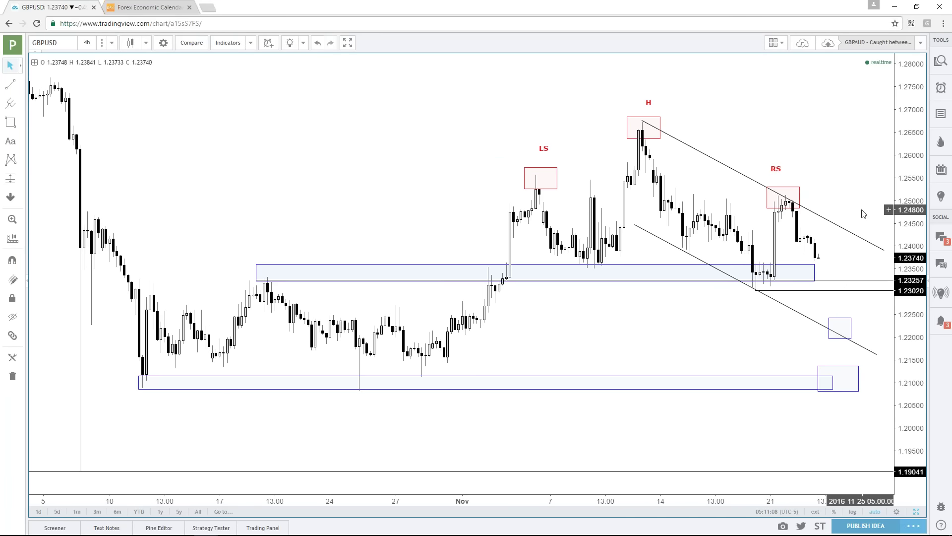
{"action": "left_click_drag", "start_coordinate": [861, 213], "coordinate": [828, 210]}
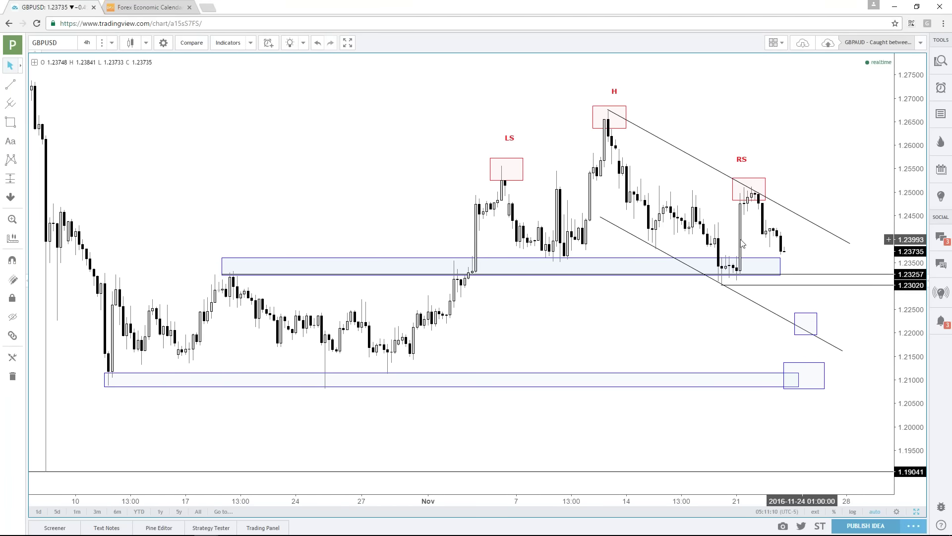
Sketch a projected zigzag price path after the right shoulder, then delete it.
{"action": "left_click", "coordinate": [10, 85]}
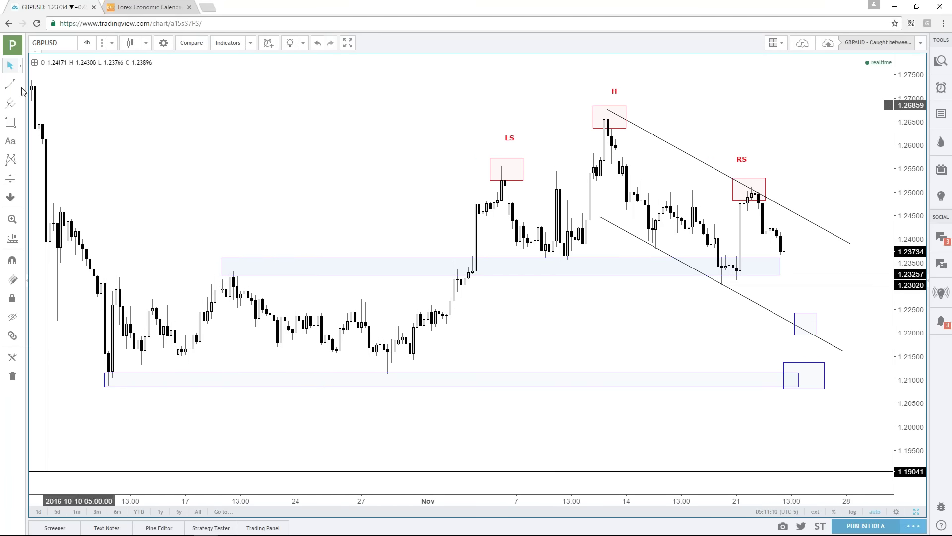
{"action": "left_click", "coordinate": [783, 271]}
{"action": "left_click", "coordinate": [809, 229]}
{"action": "key", "text": "alt+t"}
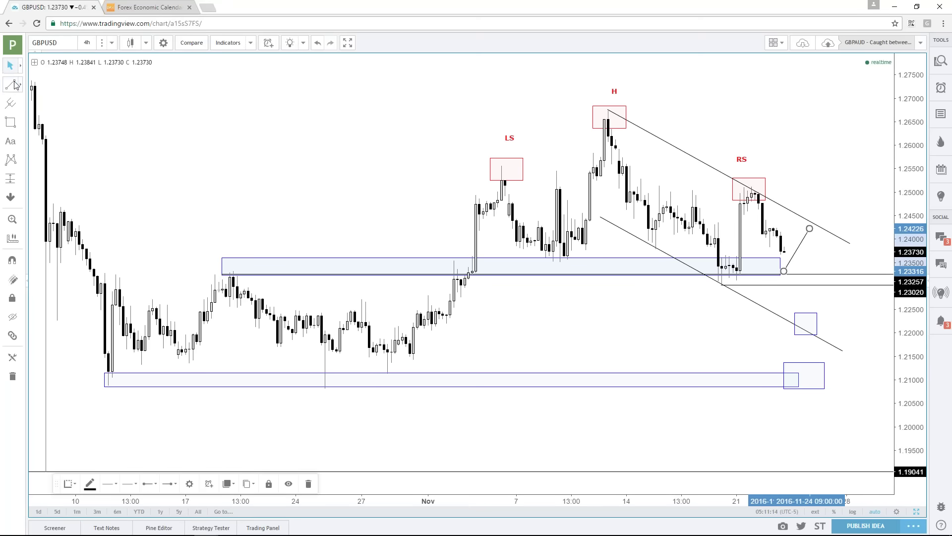
{"action": "left_click", "coordinate": [810, 229]}
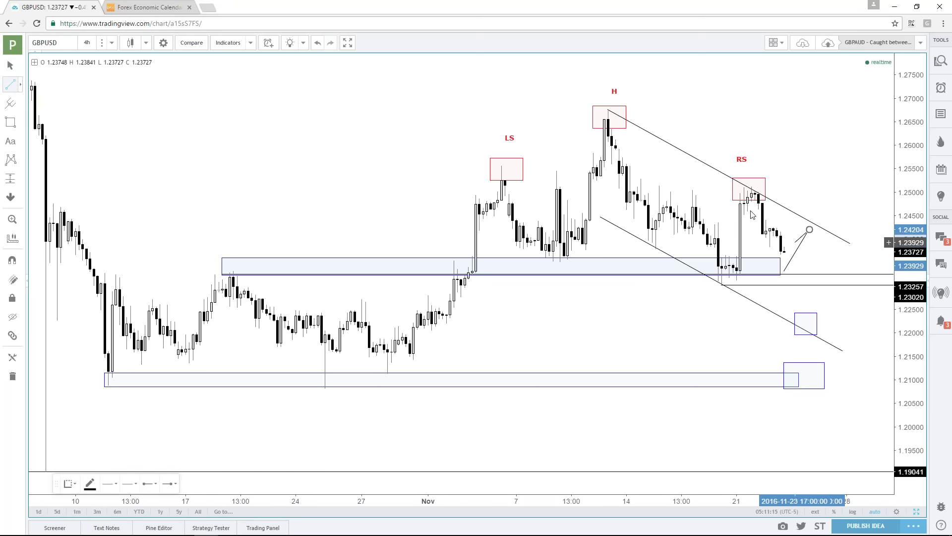
{"action": "left_click", "coordinate": [833, 263]}
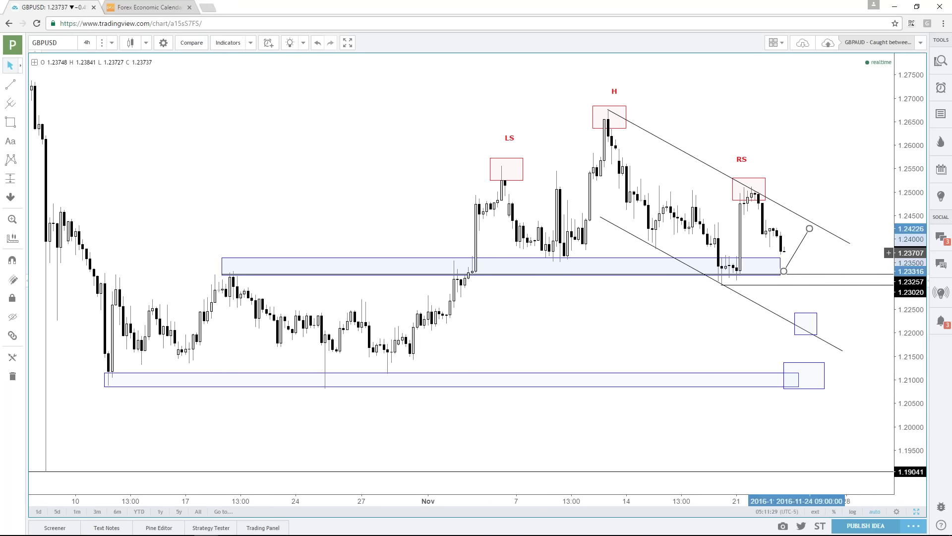
{"action": "key", "text": "Delete"}
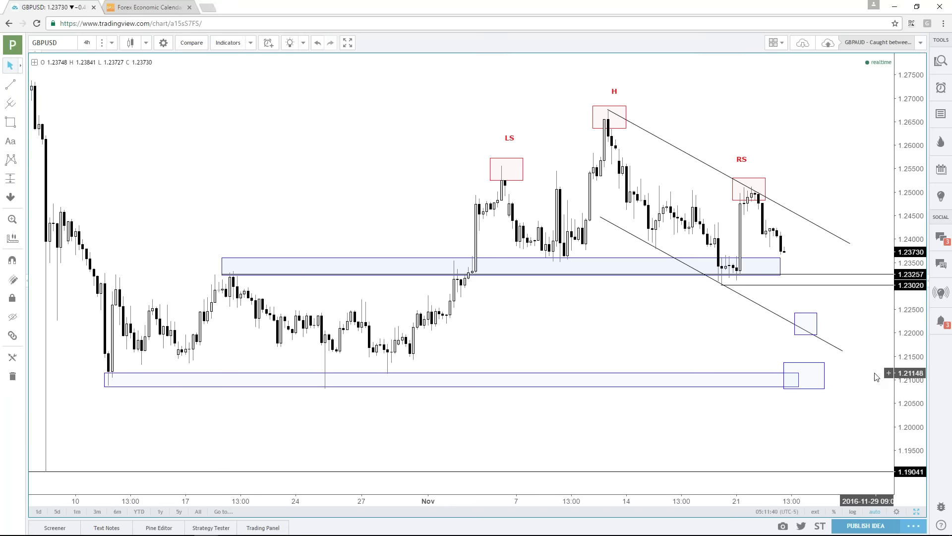
In the four-chart layout, switch the top-left chart's symbol to AUDUSD.
{"action": "left_click", "coordinate": [917, 511]}
{"action": "left_click", "coordinate": [291, 143]}
{"action": "left_click", "coordinate": [55, 43]}
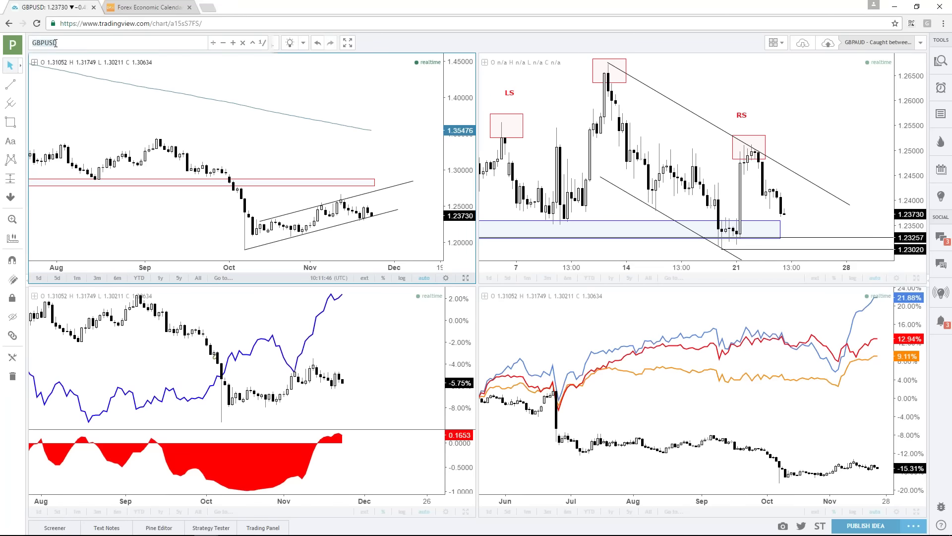
{"action": "type", "text": "AUDU"}
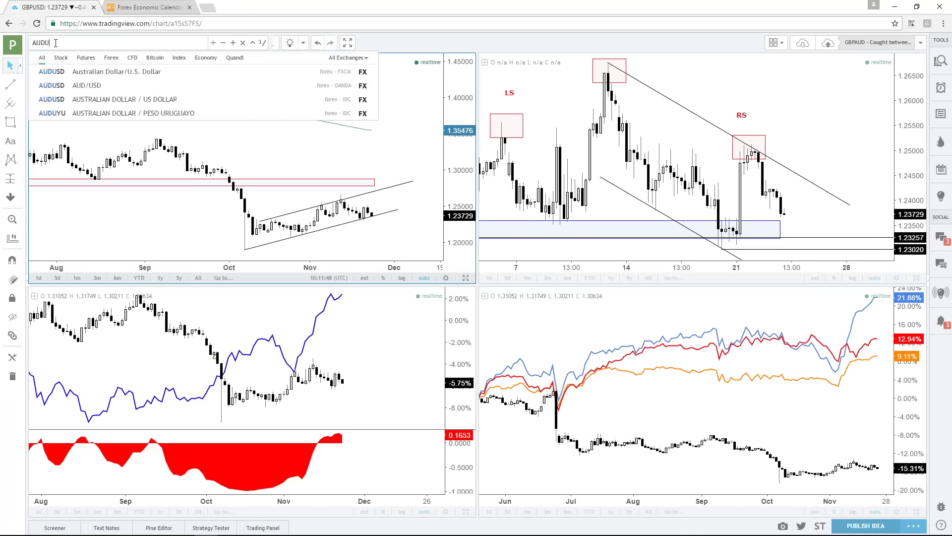
{"action": "type", "text": "SD"}
{"action": "key", "text": "Return"}
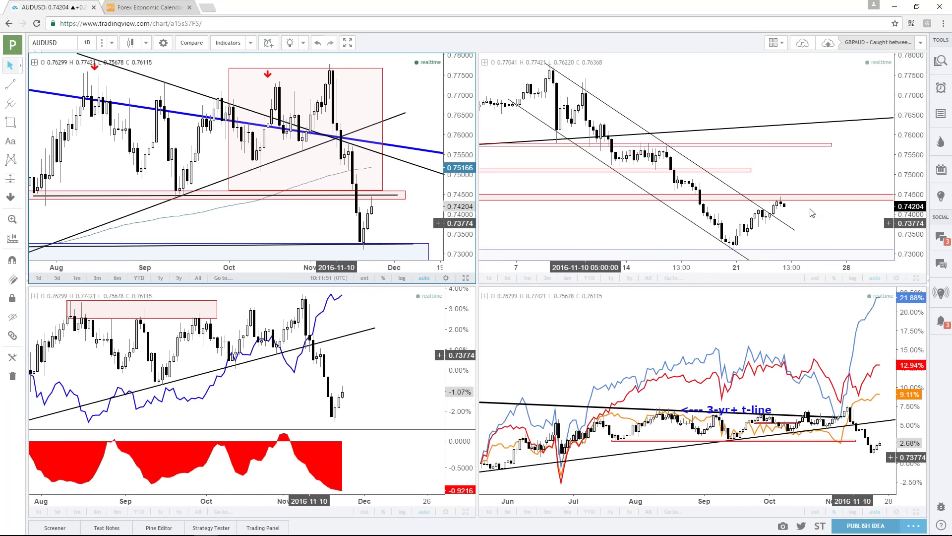
Delete the red October–November zone on the maximized AUDUSD daily chart, then restore the layout.
{"action": "left_click", "coordinate": [818, 163]}
{"action": "left_click", "coordinate": [471, 275]}
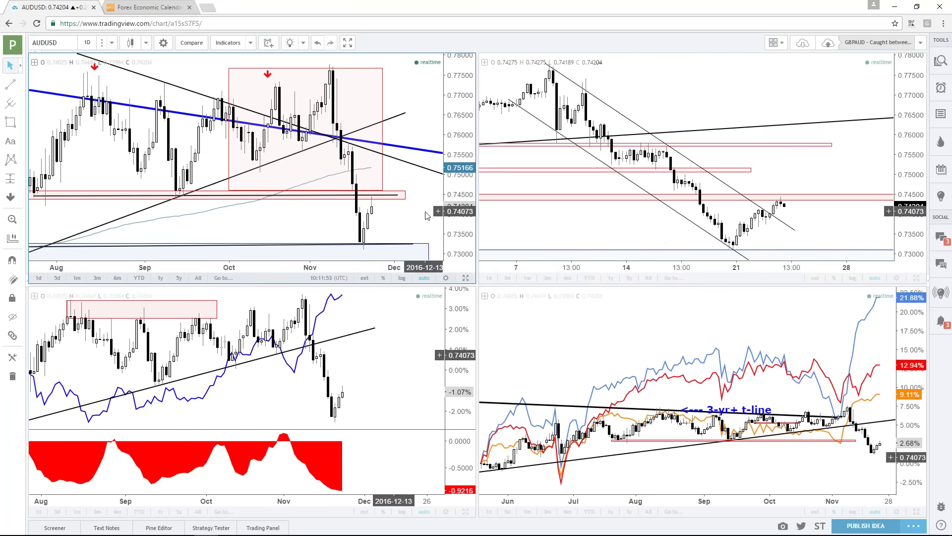
{"action": "key", "text": "alt+Return"}
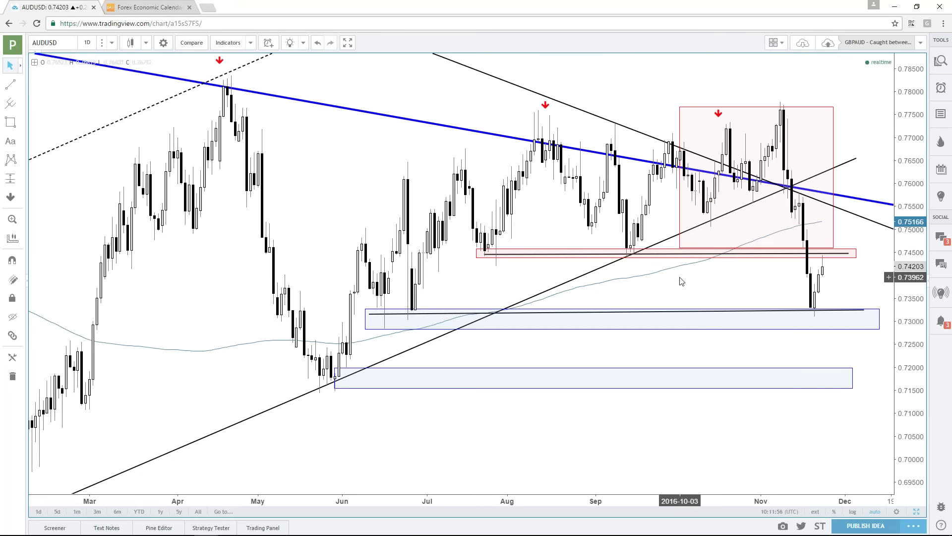
{"action": "scroll", "coordinate": [684, 273], "scroll_direction": "up", "scroll_amount": 3}
{"action": "scroll", "coordinate": [682, 278], "scroll_direction": "up", "scroll_amount": 2}
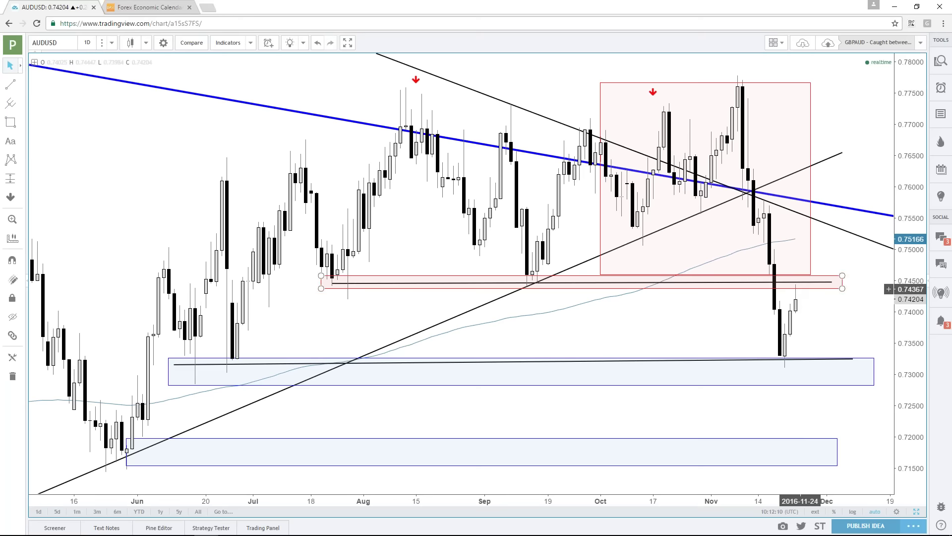
{"action": "left_click", "coordinate": [800, 282]}
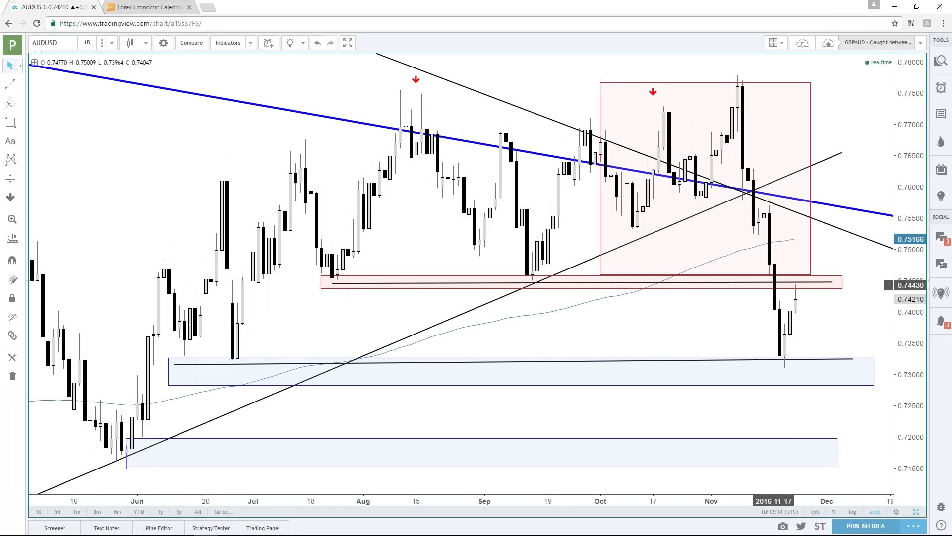
{"action": "left_click", "coordinate": [811, 140]}
{"action": "key", "text": "Delete"}
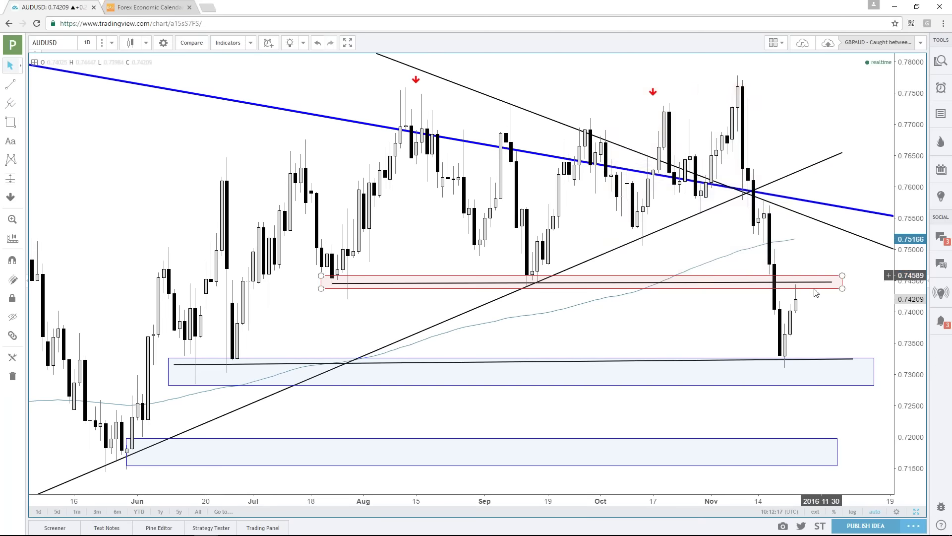
{"action": "scroll", "coordinate": [825, 343], "scroll_direction": "down", "scroll_amount": 4}
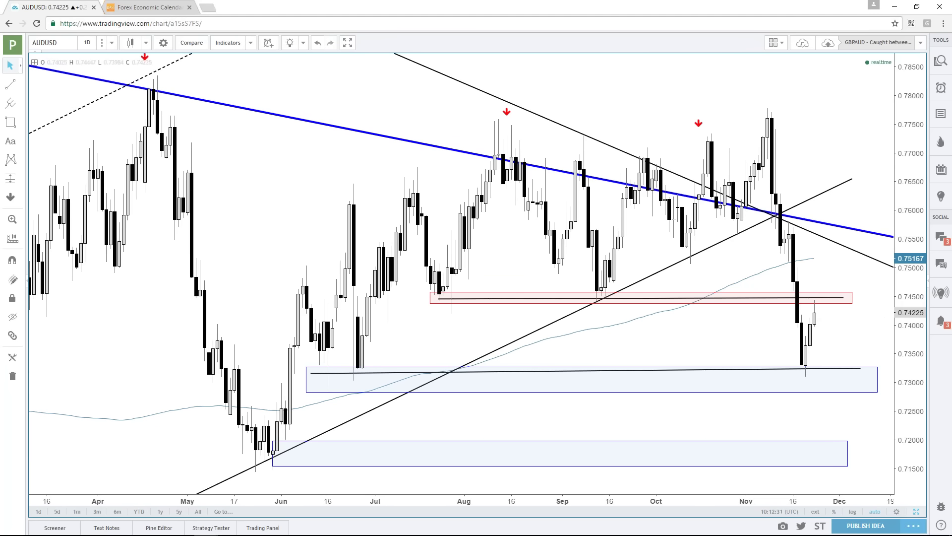
{"action": "left_click", "coordinate": [918, 511]}
On the maximized AUDUSD 4h chart, draw a rising channel from the 21 November low near 0.7308.
{"action": "left_click", "coordinate": [915, 279]}
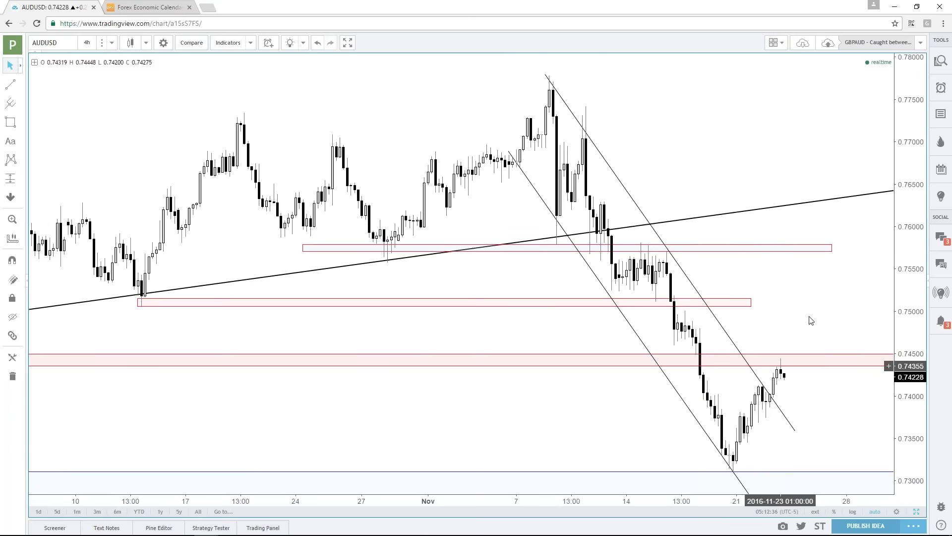
{"action": "scroll", "coordinate": [811, 321], "scroll_direction": "down", "scroll_amount": 6}
{"action": "scroll", "coordinate": [811, 321], "scroll_direction": "down", "scroll_amount": 1}
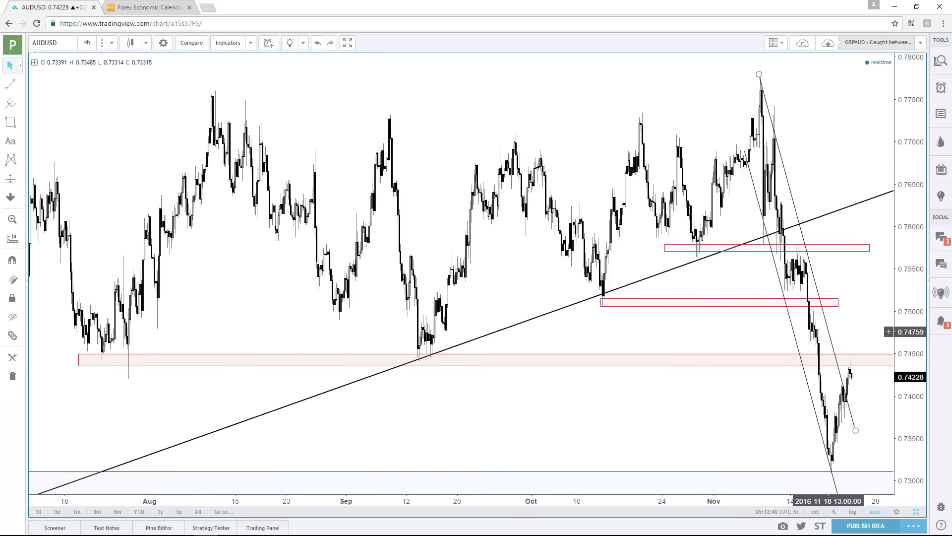
{"action": "scroll", "coordinate": [852, 328], "scroll_direction": "up", "scroll_amount": 3}
{"action": "scroll", "coordinate": [852, 328], "scroll_direction": "up", "scroll_amount": 1}
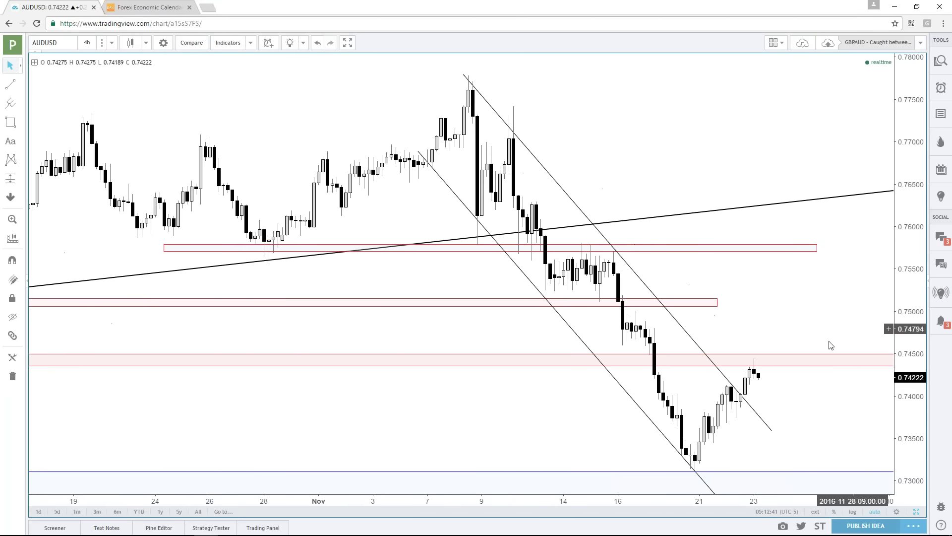
{"action": "left_click", "coordinate": [15, 87]}
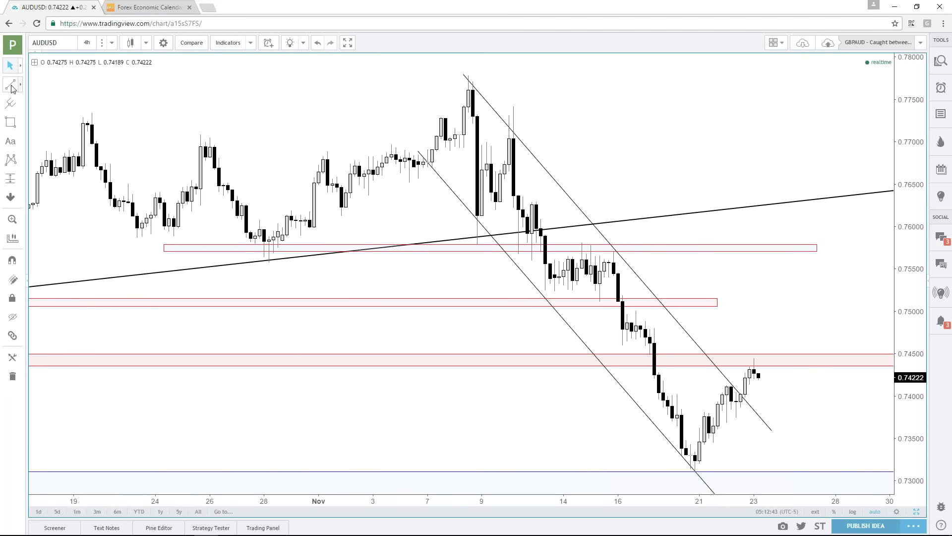
{"action": "left_click", "coordinate": [707, 452]}
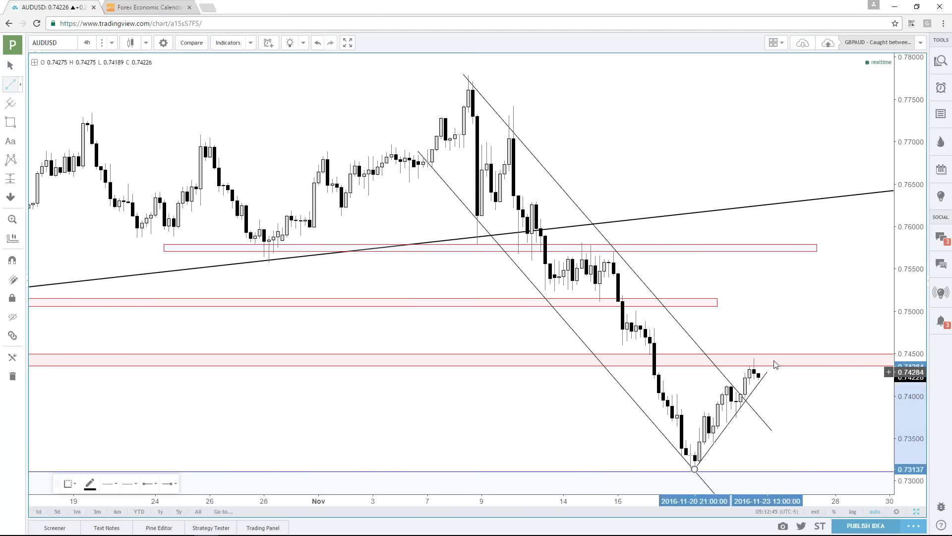
{"action": "left_click", "coordinate": [781, 356]}
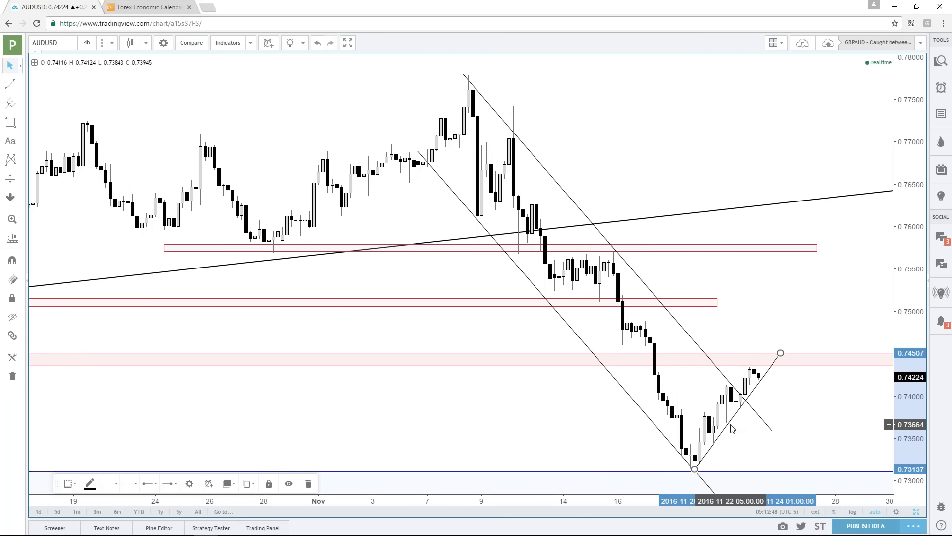
{"action": "left_click_drag", "start_coordinate": [727, 425], "coordinate": [724, 397]}
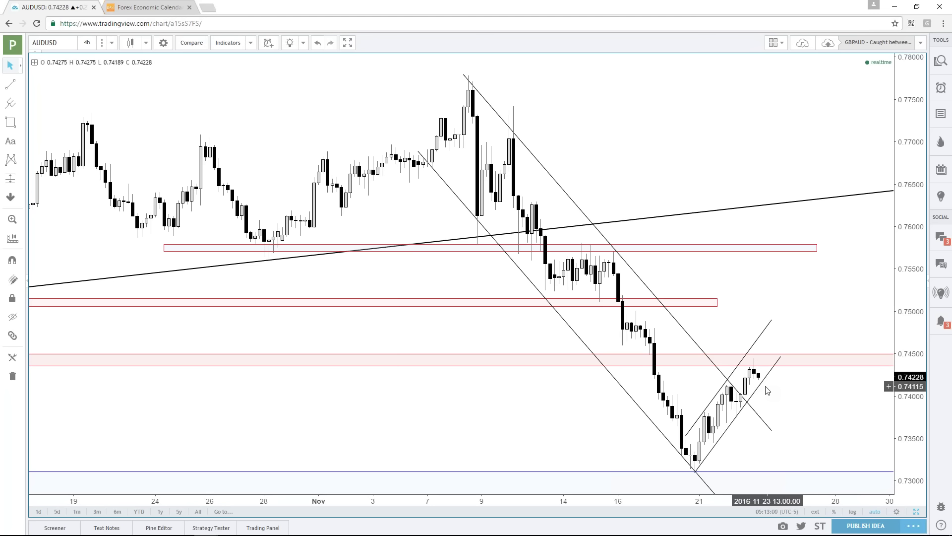
Extend the lower blue zone rightward on the AUDUSD daily chart, then view the Forex Economic Calendar.
{"action": "left_click", "coordinate": [914, 513]}
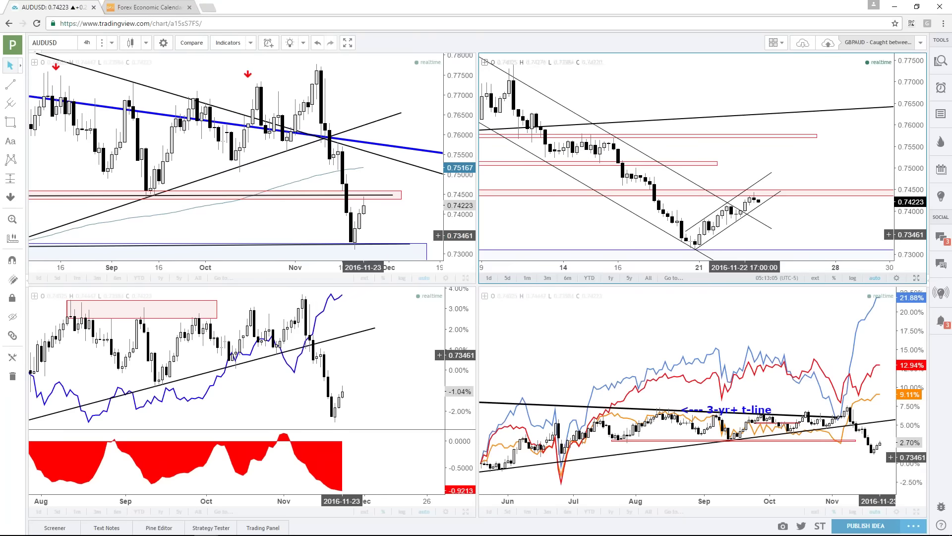
{"action": "left_click", "coordinate": [465, 277]}
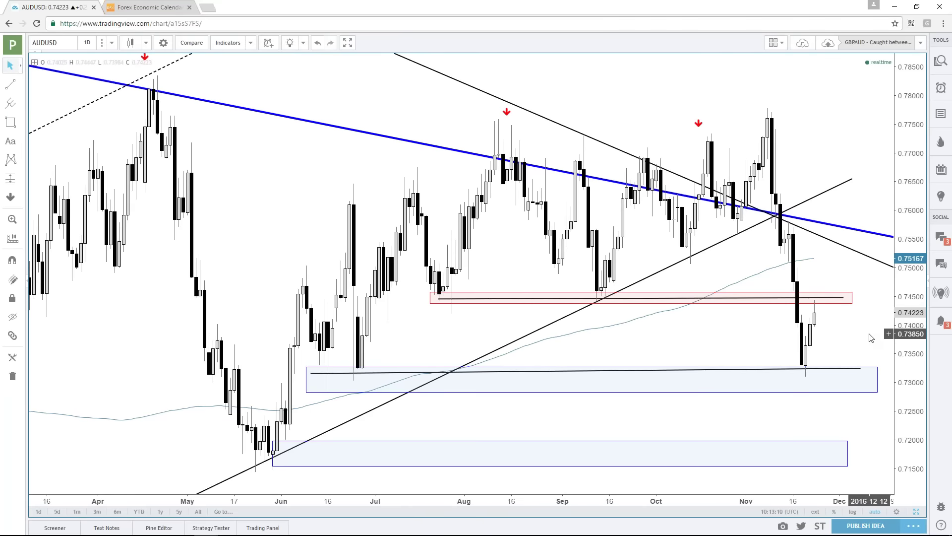
{"action": "left_click_drag", "start_coordinate": [871, 338], "coordinate": [837, 329]}
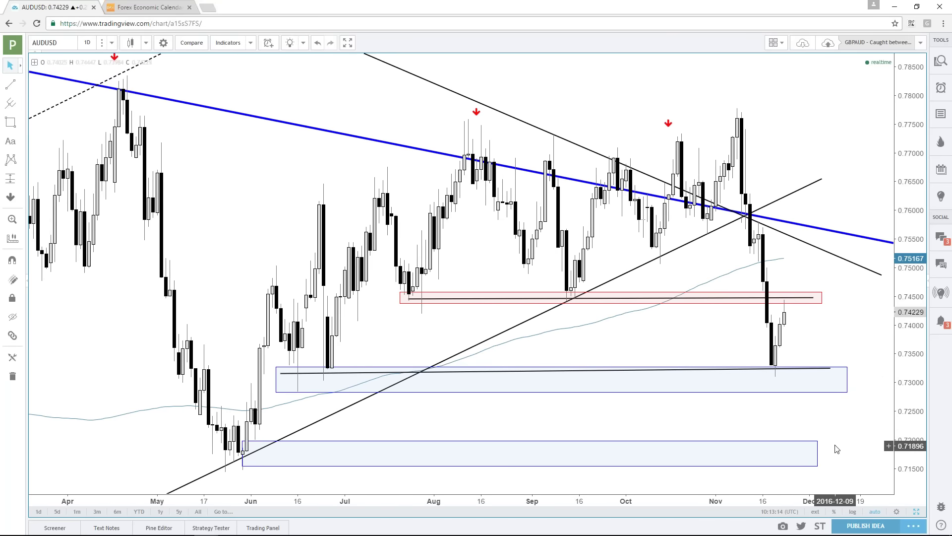
{"action": "mouse_move", "coordinate": [818, 465]}
{"action": "left_click_drag", "start_coordinate": [817, 465], "coordinate": [868, 464]}
{"action": "left_click", "coordinate": [847, 418]}
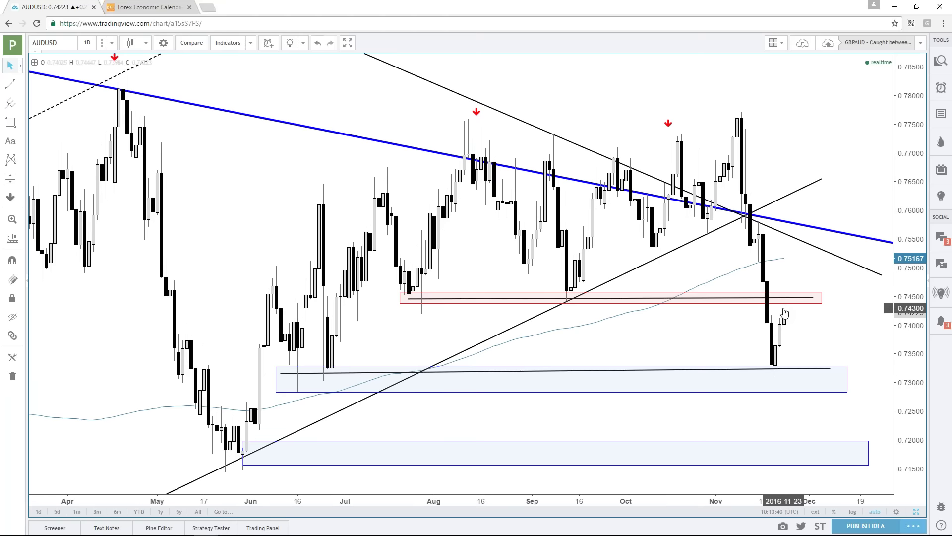
{"action": "left_click", "coordinate": [144, 8]}
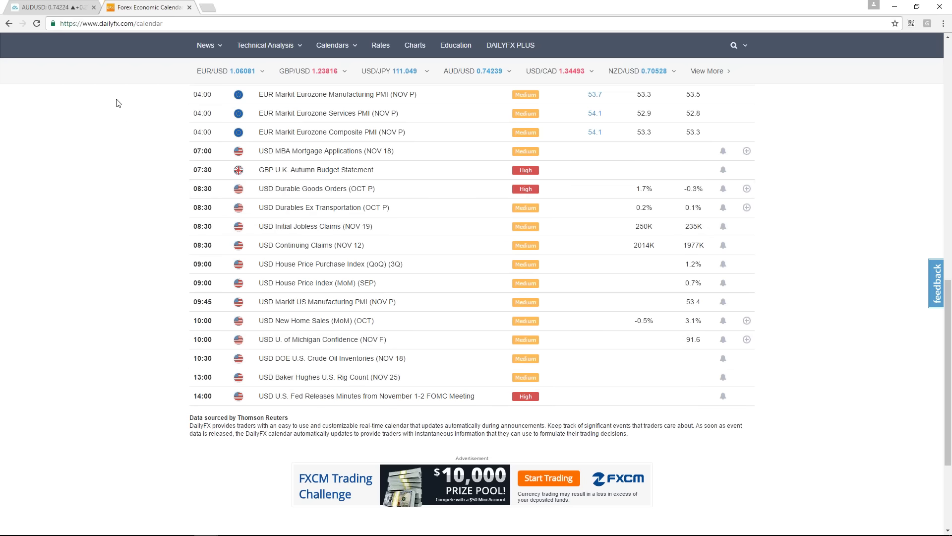
Go back from the DailyFX calendar to the TradingView AUDUSD daily chart.
{"action": "left_click", "coordinate": [42, 9]}
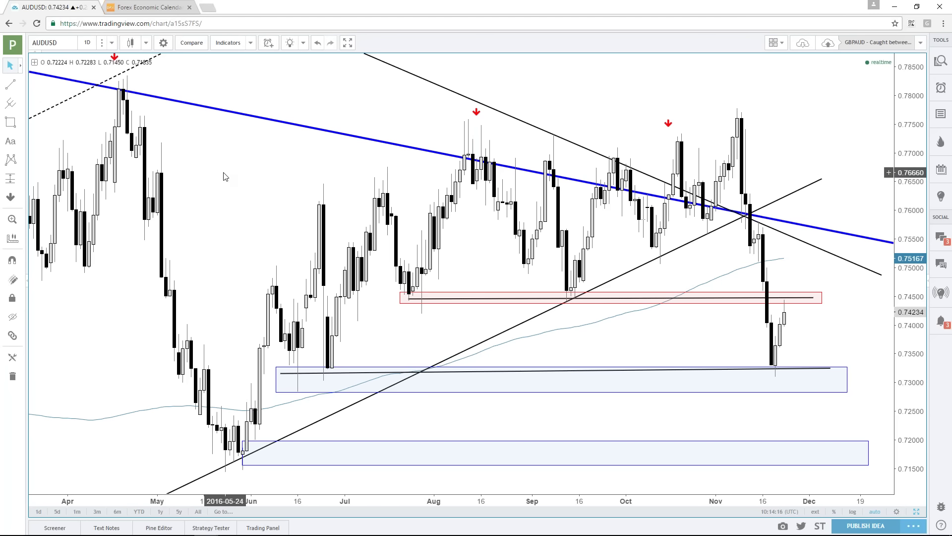
Load the USDJPY daily chart in place of AUDUSD.
{"action": "left_click", "coordinate": [64, 44]}
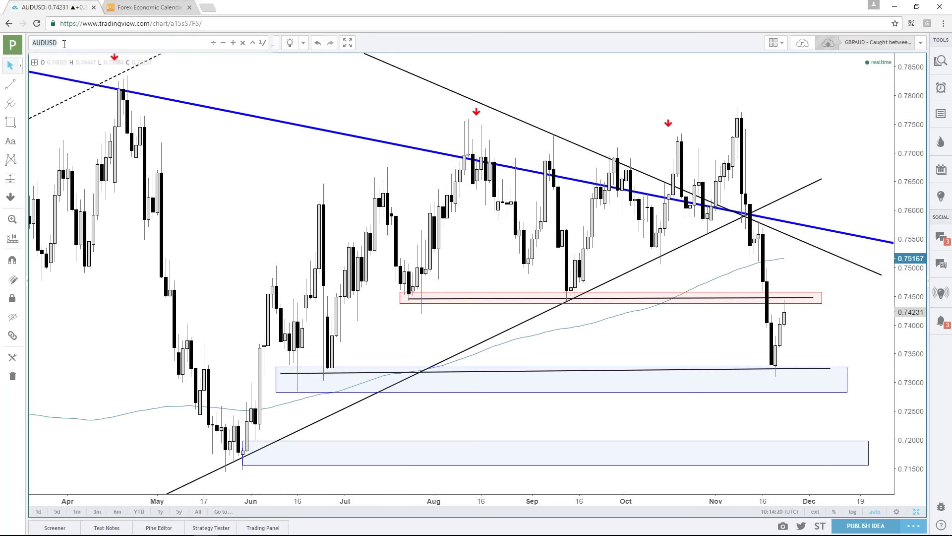
{"action": "type", "text": "USDJ"}
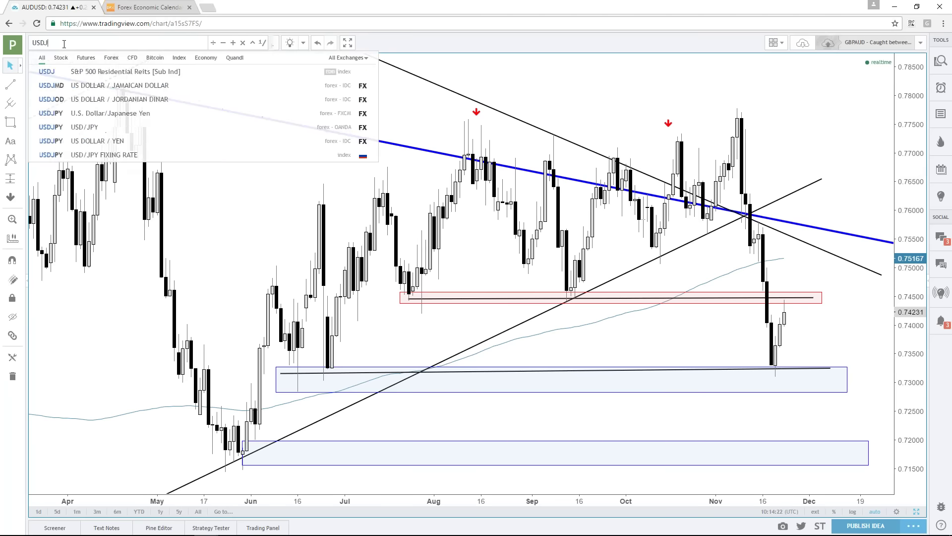
{"action": "type", "text": "PY"}
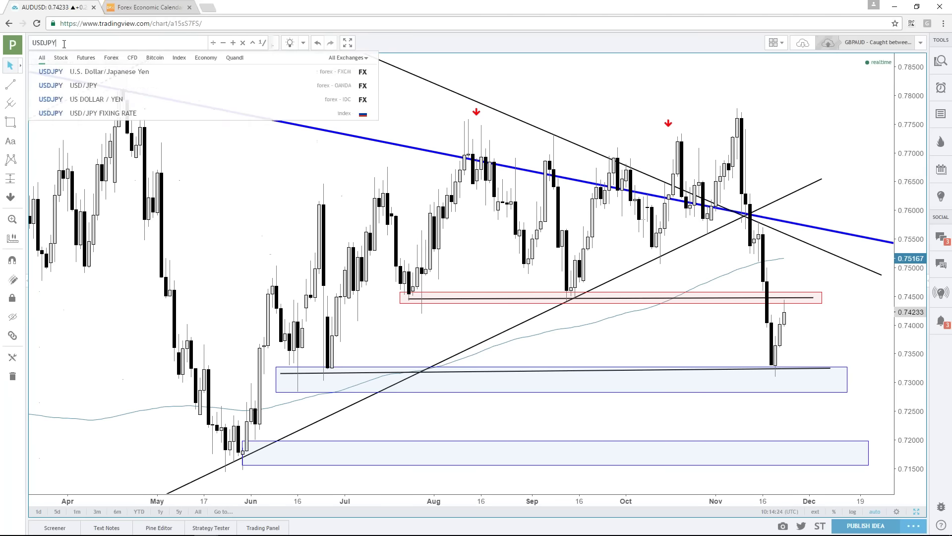
{"action": "key", "text": "Return"}
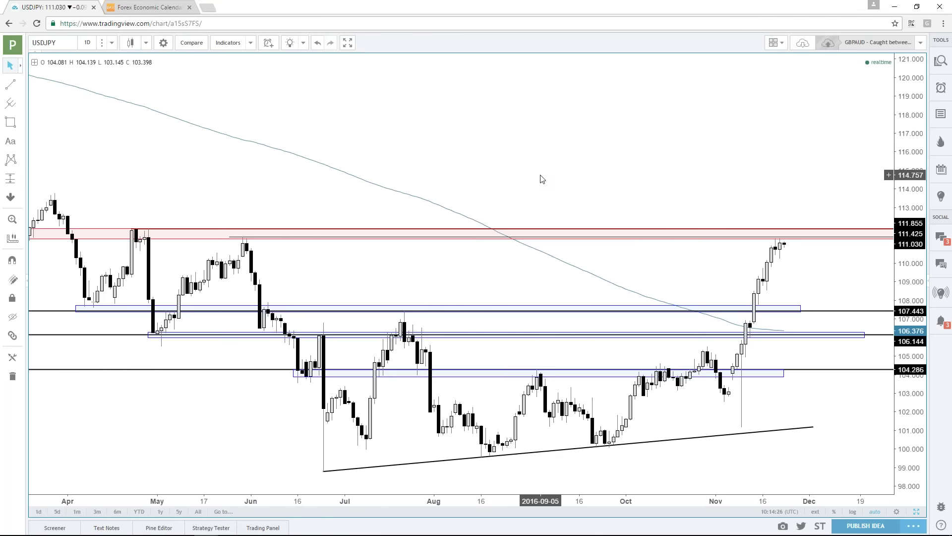
Zoom out and back in on USDJPY to review the 107.44, 106.14 and 104.29 zones, then open symbol search.
{"action": "scroll", "coordinate": [542, 177], "scroll_direction": "down", "scroll_amount": 1}
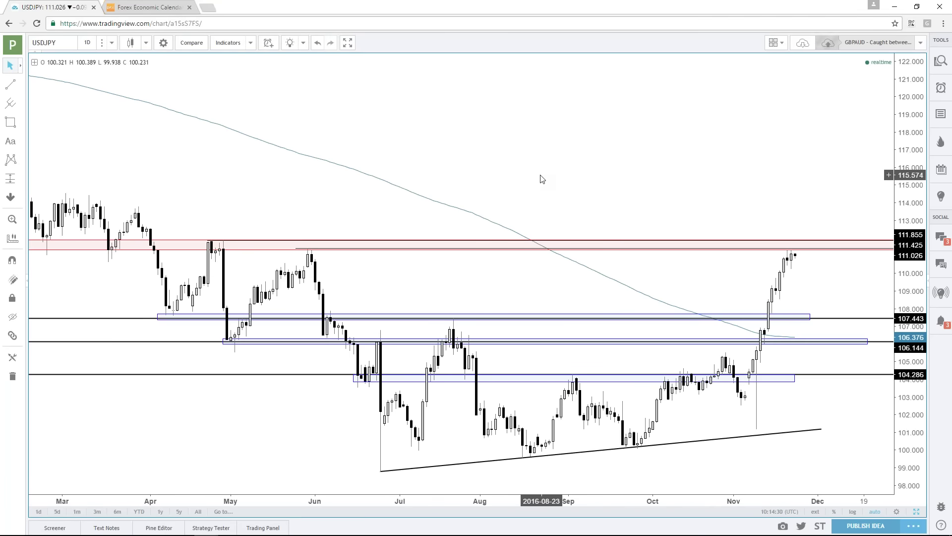
{"action": "scroll", "coordinate": [542, 178], "scroll_direction": "down", "scroll_amount": 1}
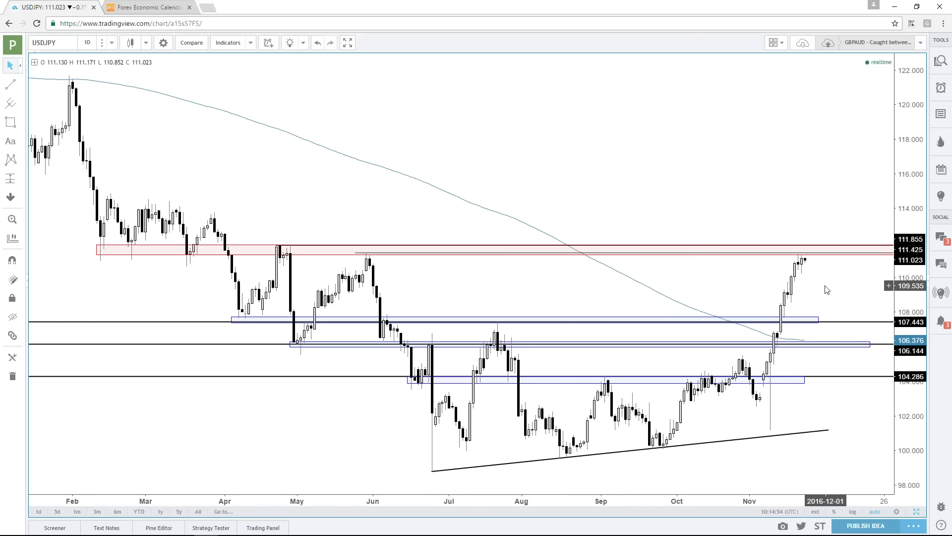
{"action": "scroll", "coordinate": [827, 289], "scroll_direction": "up", "scroll_amount": 2}
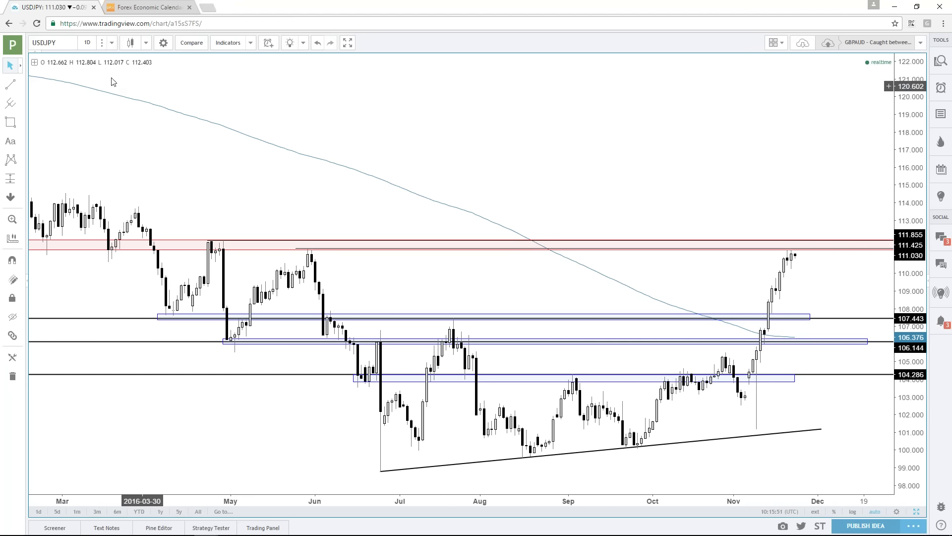
{"action": "left_click", "coordinate": [72, 42]}
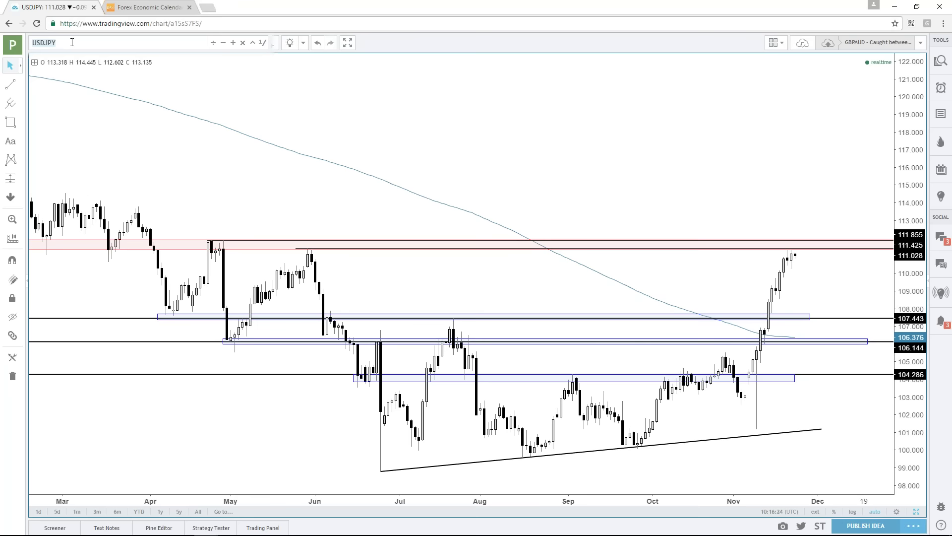
Switch to GBPJPY and delete the descending trendlines from the September peak.
{"action": "type", "text": "GBPJPY"}
{"action": "key", "text": "Return"}
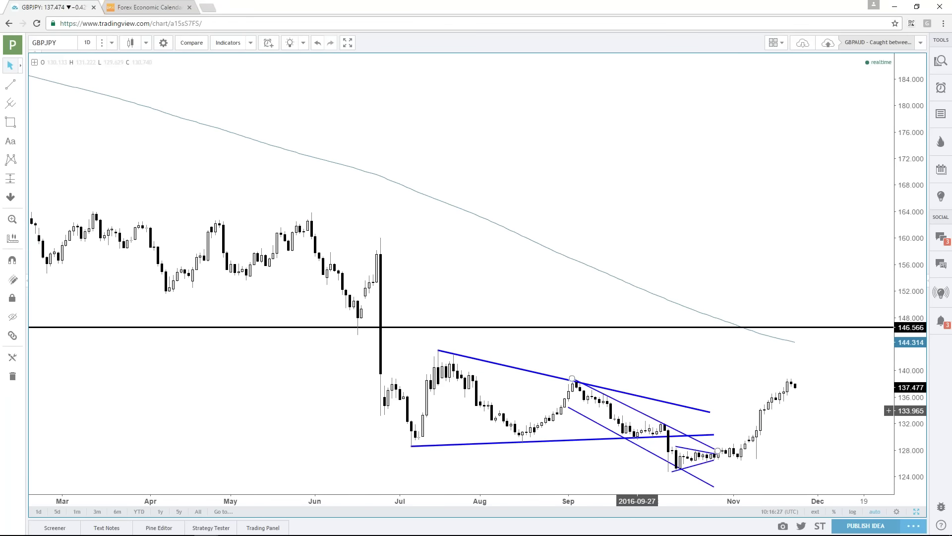
{"action": "key", "text": "Delete"}
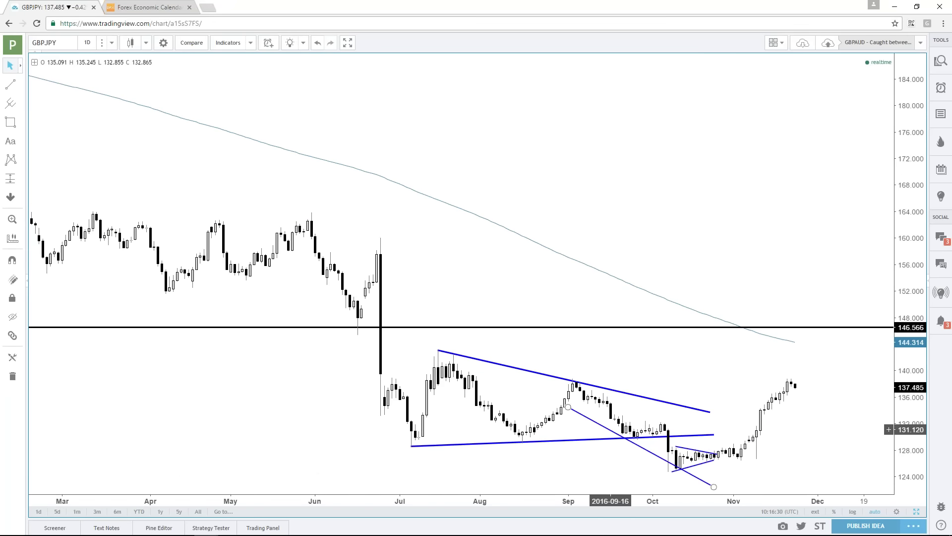
{"action": "left_click", "coordinate": [626, 393]}
{"action": "key", "text": "Delete"}
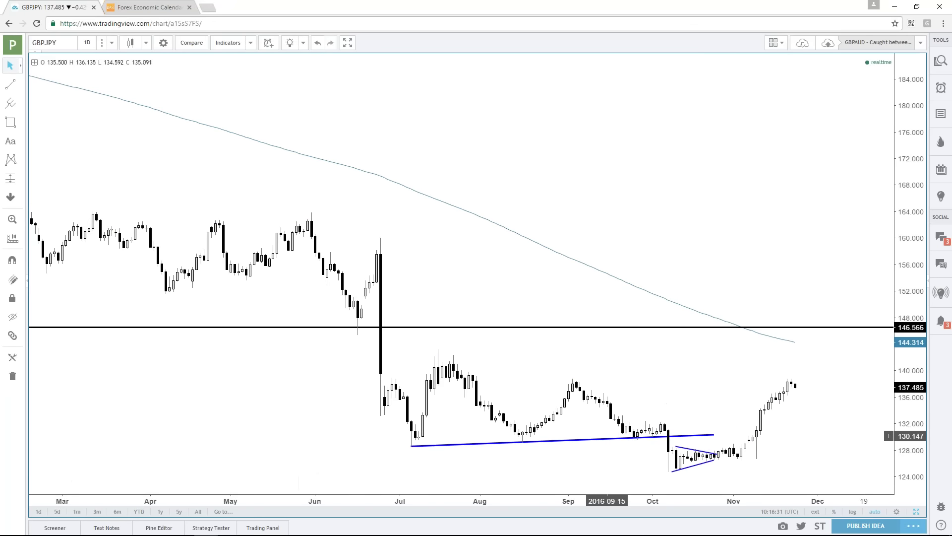
Remove the rising trendline and both triangle lines, keeping the 146.566 level.
{"action": "left_click", "coordinate": [609, 439]}
{"action": "key", "text": "Delete"}
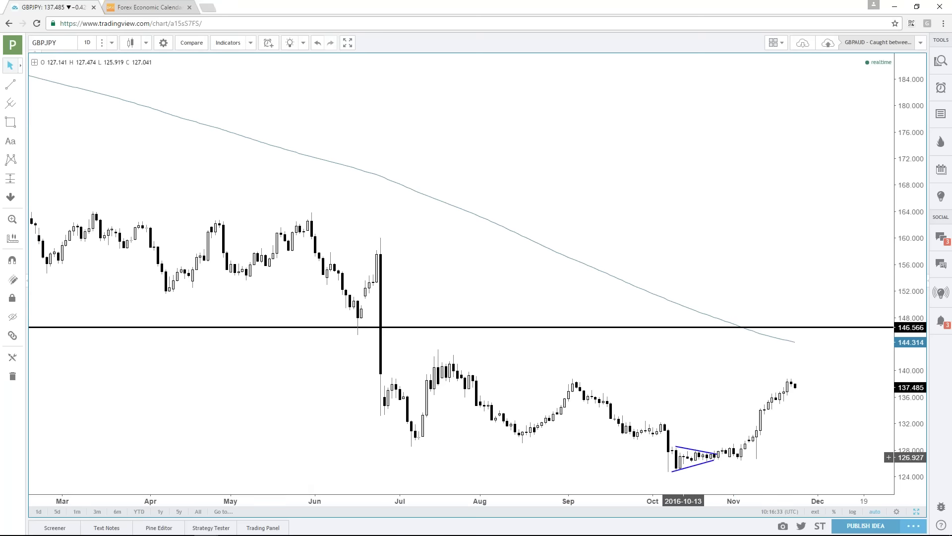
{"action": "left_click", "coordinate": [688, 450]}
{"action": "key", "text": "Delete"}
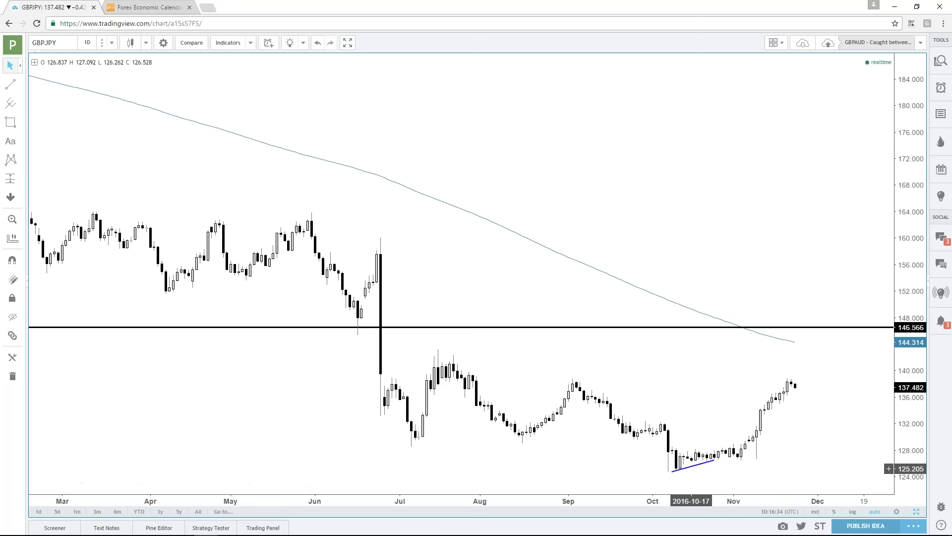
{"action": "left_click", "coordinate": [693, 466]}
{"action": "key", "text": "Delete"}
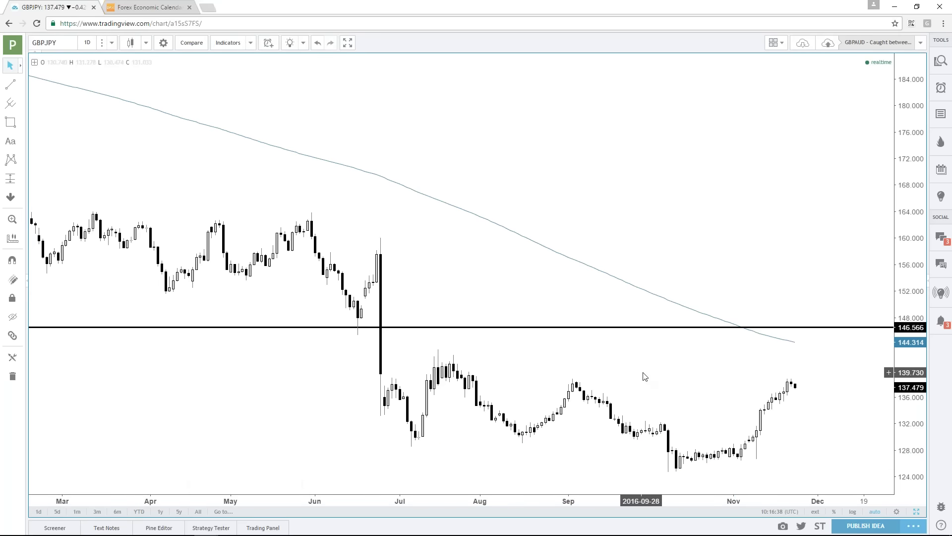
{"action": "left_click", "coordinate": [10, 84]}
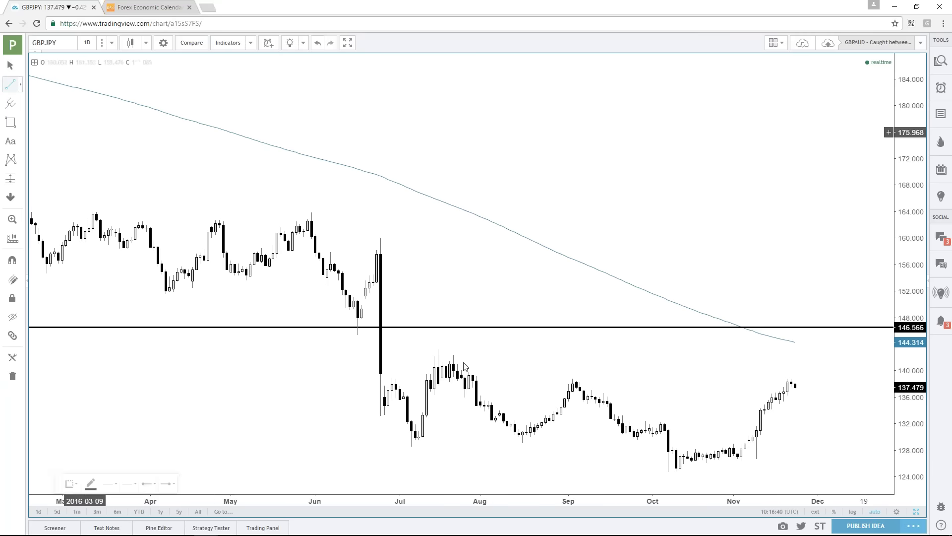
Draw GBPJPY horizontal resistance lines near 138.5, 141 and 143 at the September and July highs.
{"action": "left_click", "coordinate": [564, 380]}
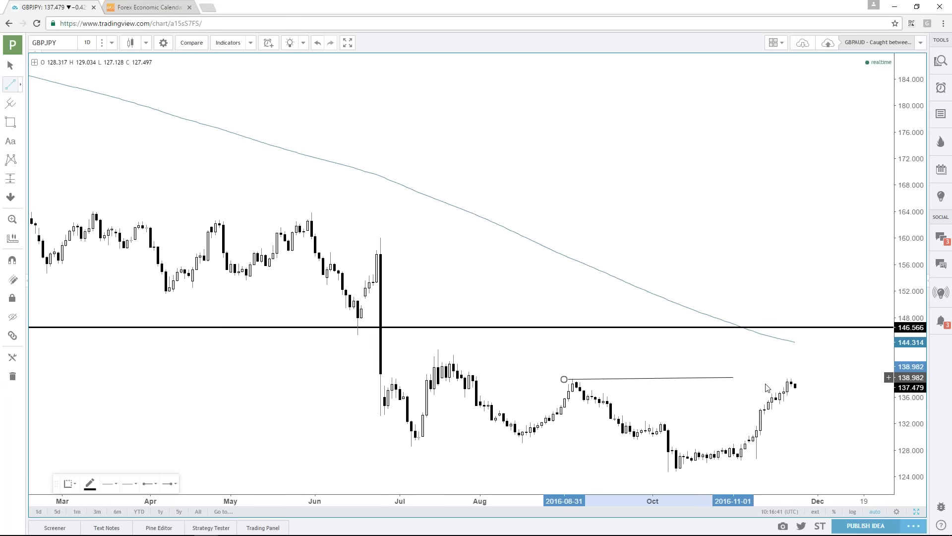
{"action": "left_click", "coordinate": [834, 380]}
{"action": "scroll", "coordinate": [813, 322], "scroll_direction": "up", "scroll_amount": 3}
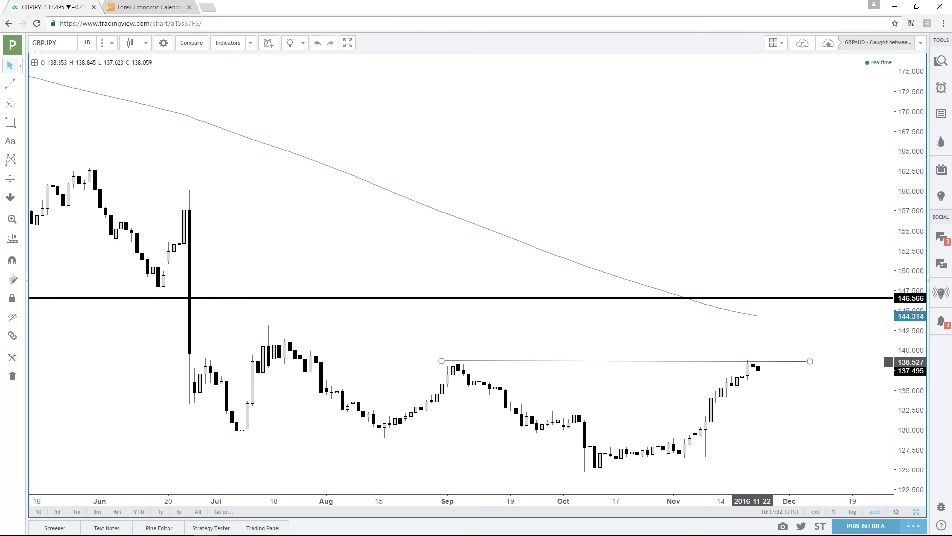
{"action": "left_click_drag", "start_coordinate": [751, 362], "coordinate": [566, 342]}
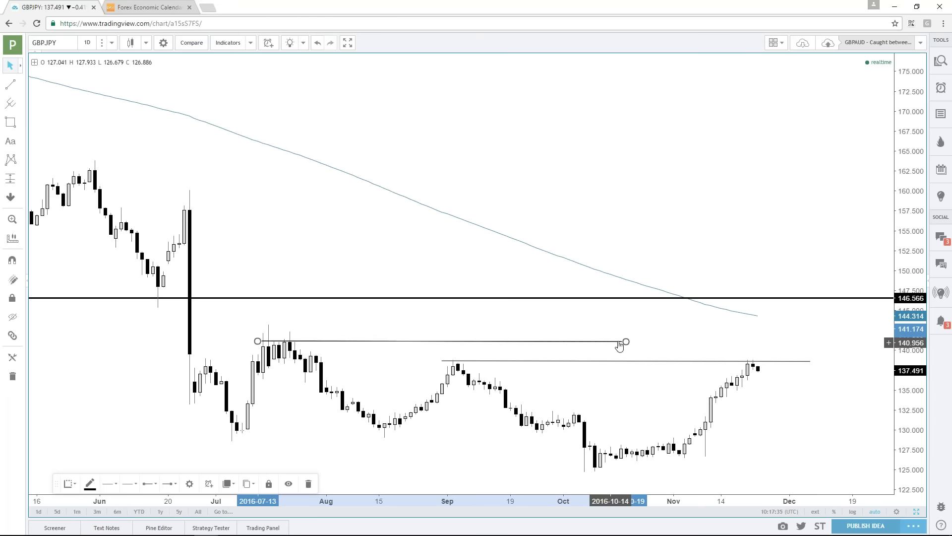
{"action": "left_click_drag", "start_coordinate": [626, 341], "coordinate": [827, 344]}
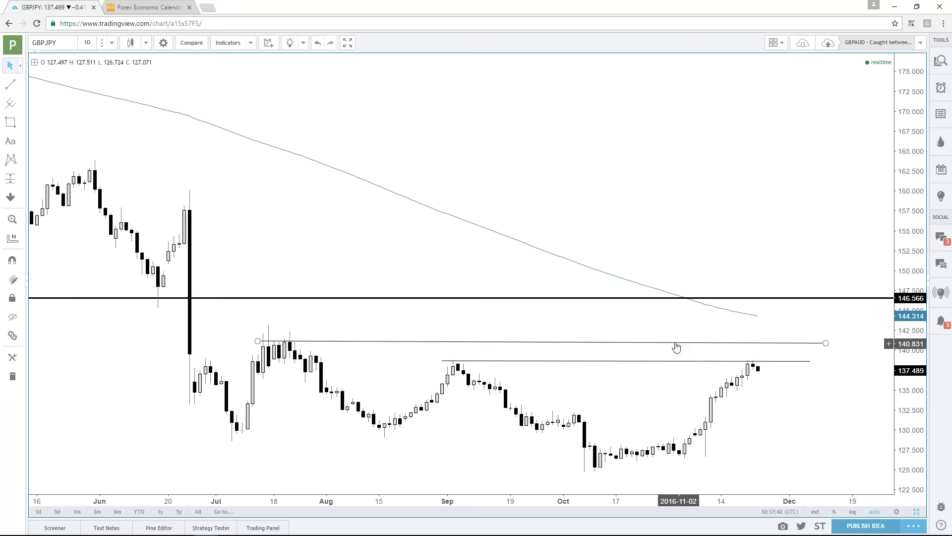
{"action": "left_click_drag", "start_coordinate": [677, 347], "coordinate": [676, 327]}
{"action": "left_click", "coordinate": [752, 218]}
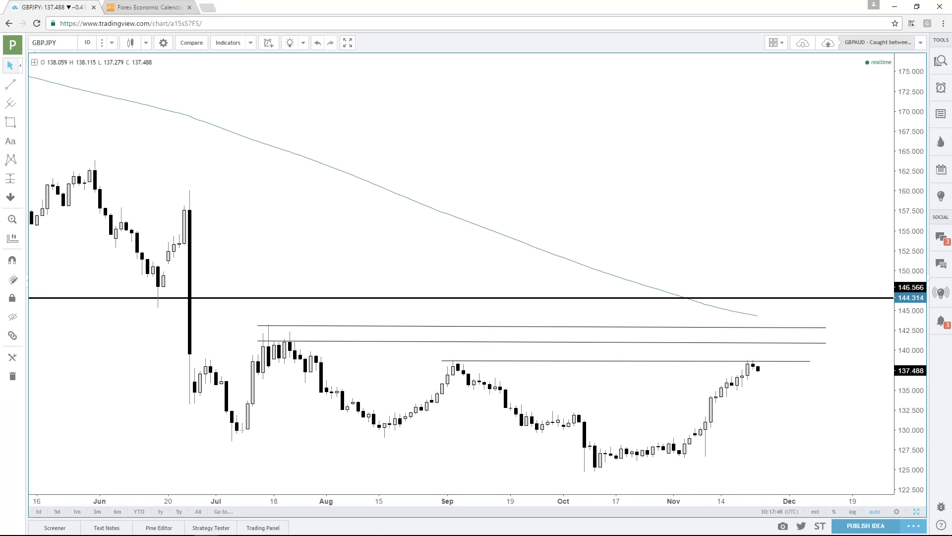
{"action": "left_click", "coordinate": [55, 44]}
Switch to EURJPY and delete its long descending trendline.
{"action": "type", "text": "EURJPY"}
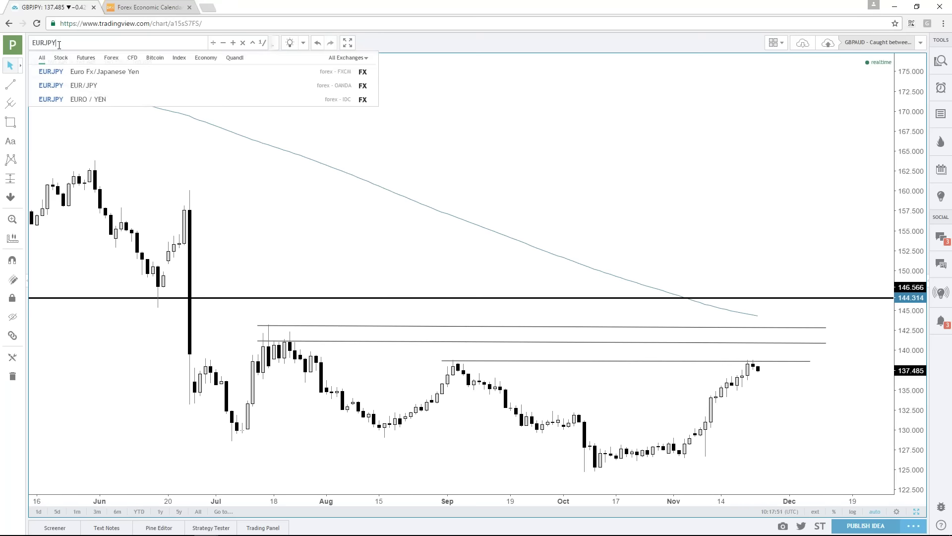
{"action": "key", "text": "Return"}
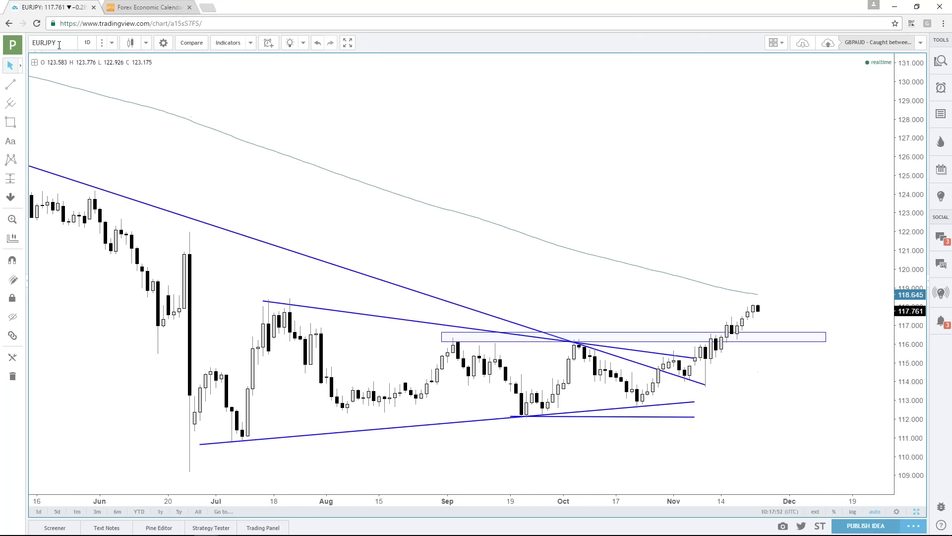
{"action": "left_click", "coordinate": [610, 354]}
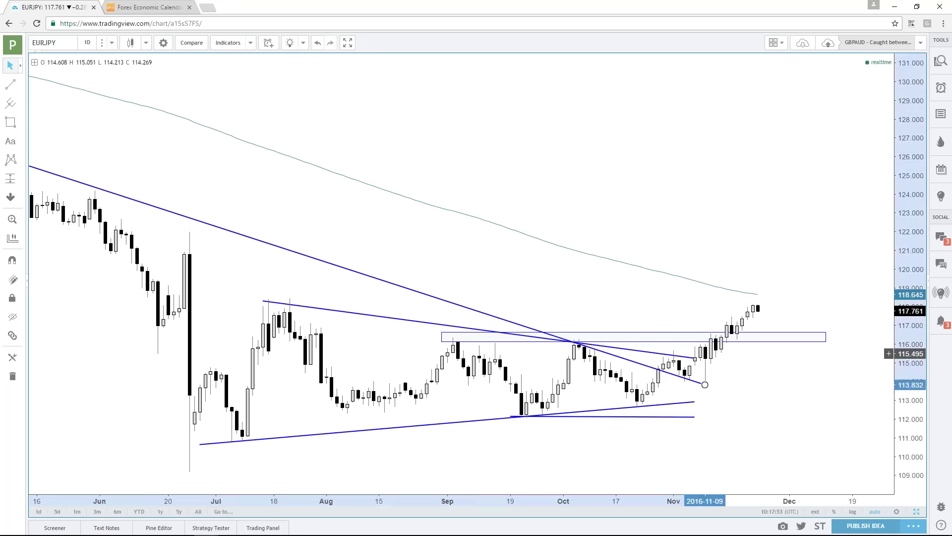
{"action": "key", "text": "Delete"}
Delete the ascending trendline, horizontal line, remaining descending trendline and rectangle zone.
{"action": "left_click", "coordinate": [615, 411]}
{"action": "key", "text": "Delete"}
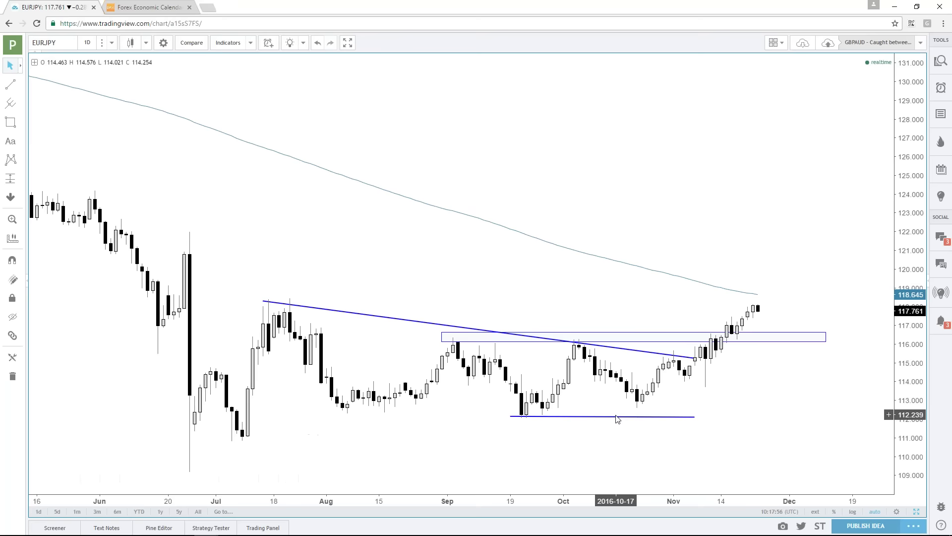
{"action": "left_click", "coordinate": [616, 416]}
{"action": "key", "text": "Delete"}
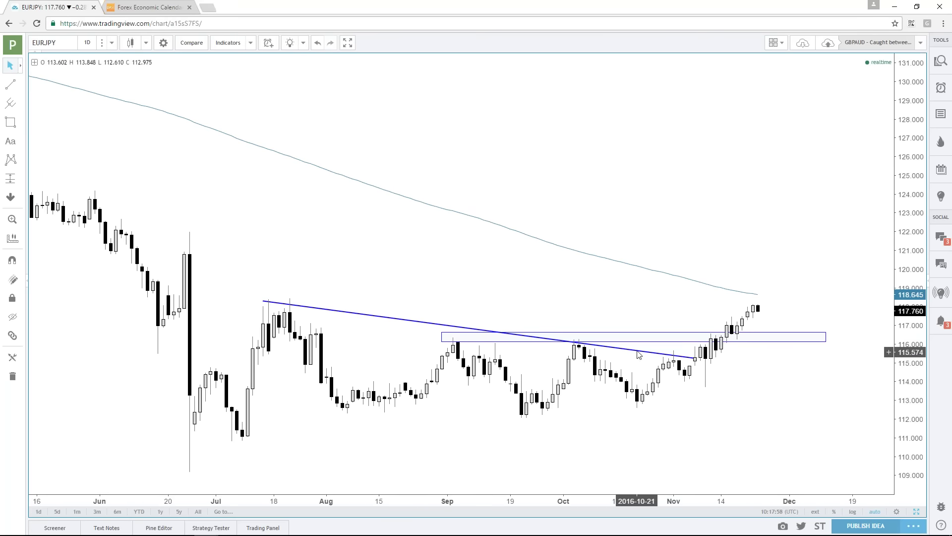
{"action": "left_click", "coordinate": [638, 350]}
{"action": "key", "text": "Delete"}
{"action": "left_click", "coordinate": [637, 332]}
{"action": "key", "text": "Delete"}
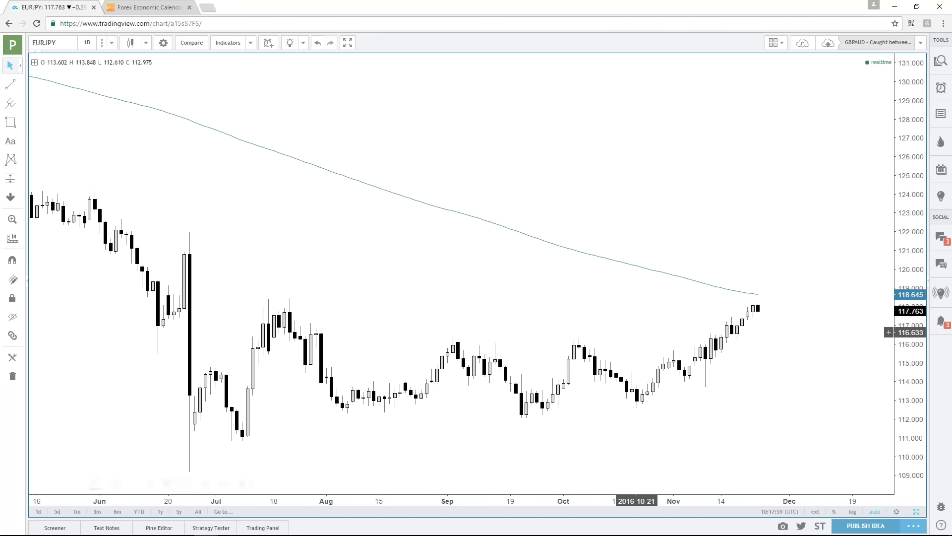
Draw a rising channel on EURJPY from the late-October low under the recent rally.
{"action": "left_click", "coordinate": [9, 86]}
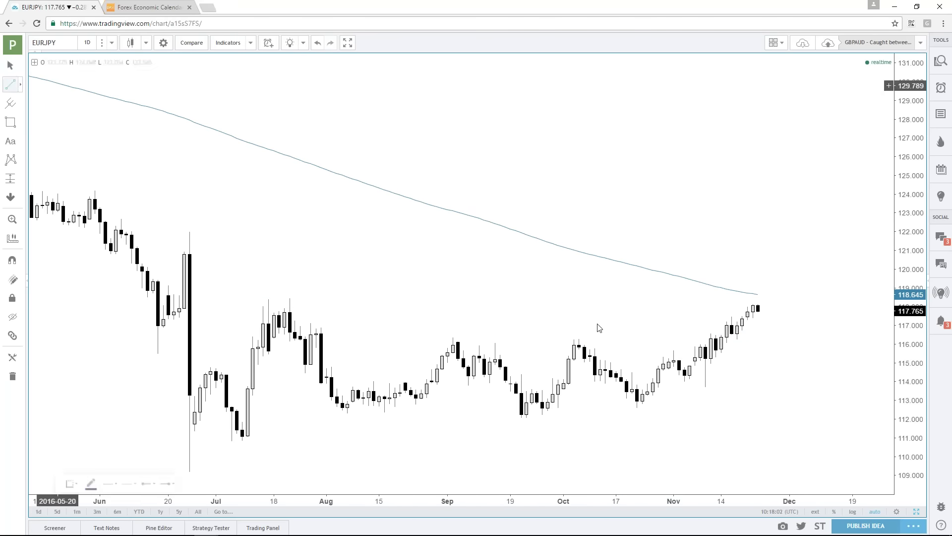
{"action": "left_click", "coordinate": [642, 408]}
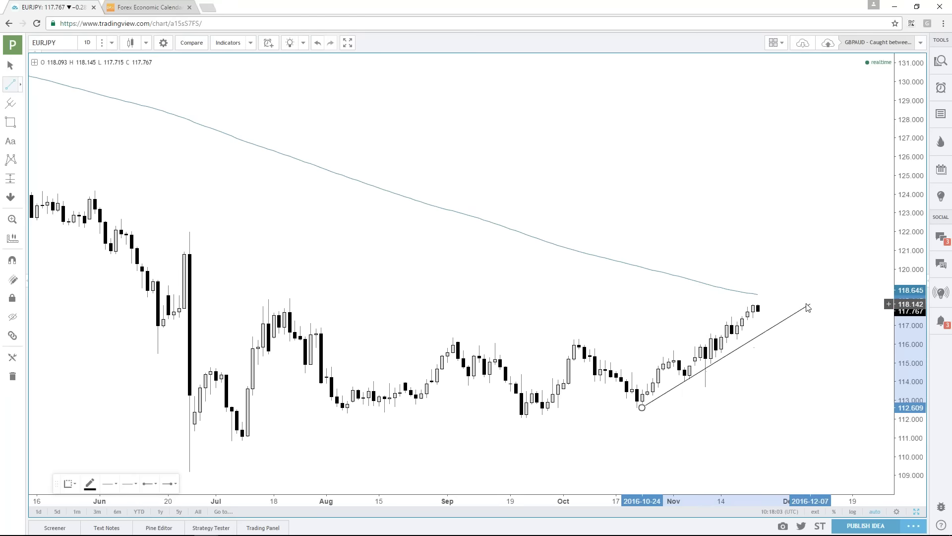
{"action": "left_click", "coordinate": [799, 306]}
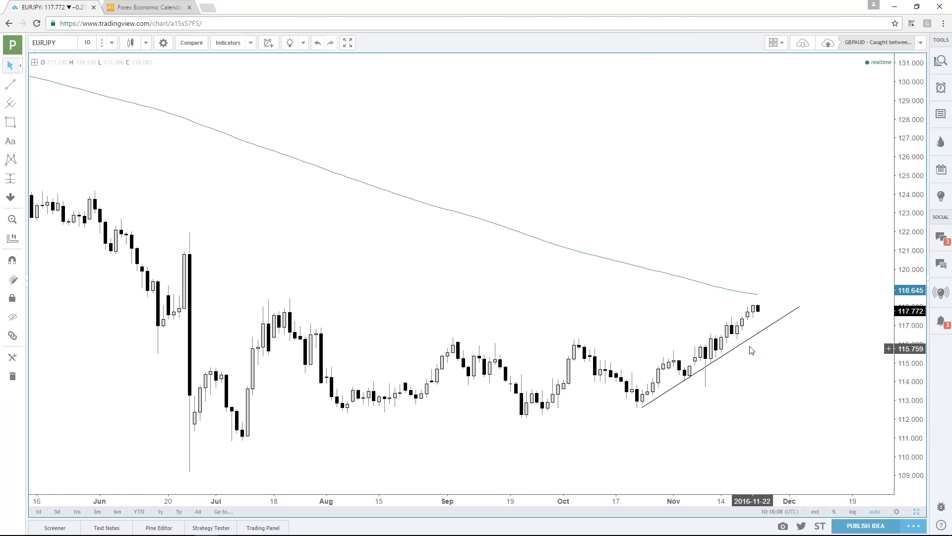
{"action": "left_click_drag", "start_coordinate": [746, 341], "coordinate": [740, 312]}
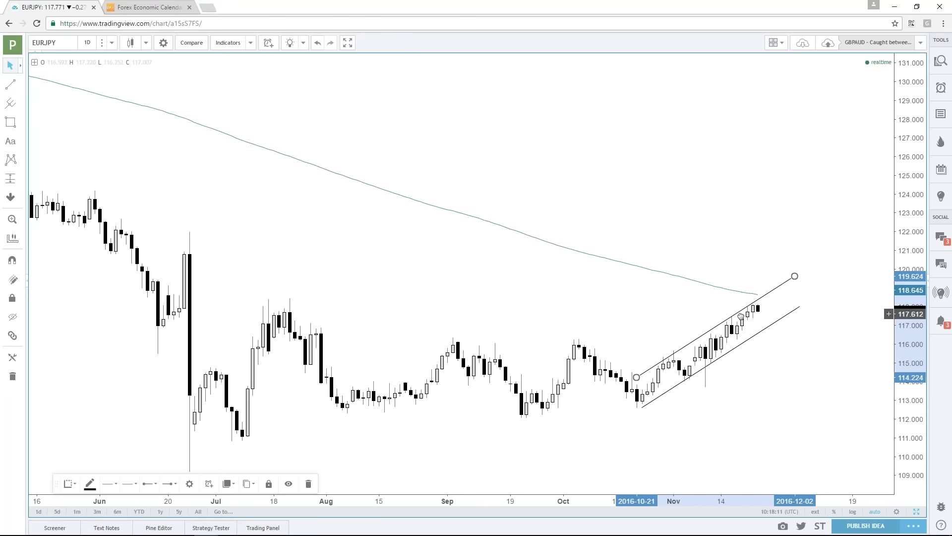
{"action": "left_click", "coordinate": [733, 247]}
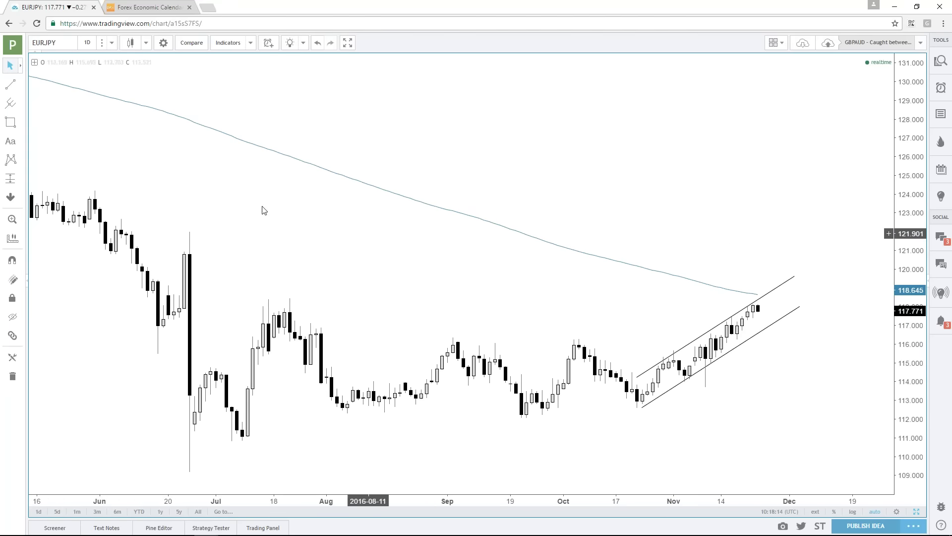
Mark the early-July highs with two horizontal lines to December, the upper near 118.2.
{"action": "key", "text": "alt+t"}
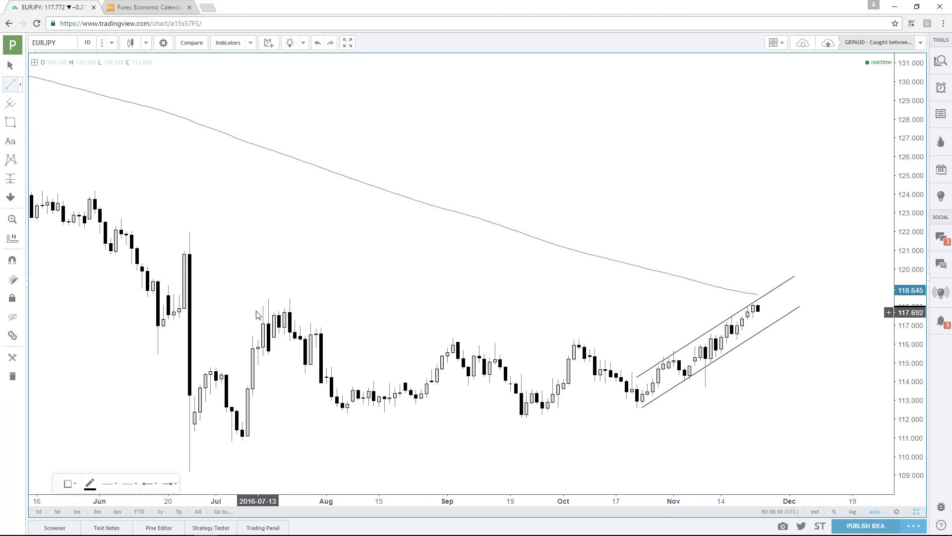
{"action": "left_click", "coordinate": [258, 311]}
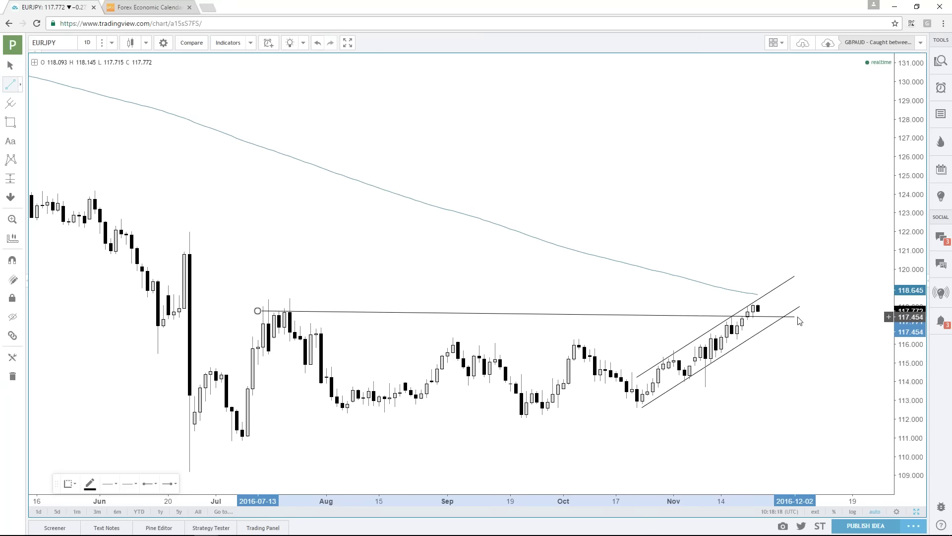
{"action": "left_click", "coordinate": [810, 318]}
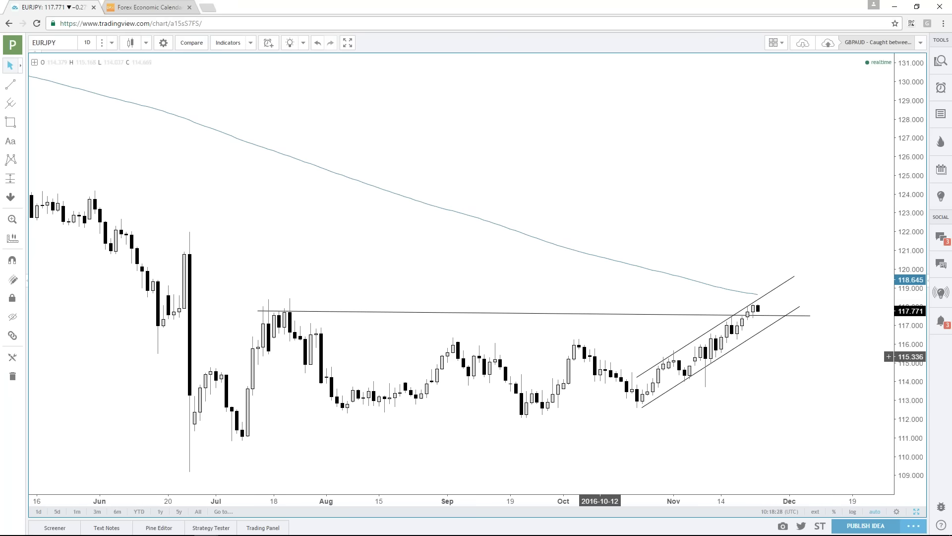
{"action": "left_click_drag", "start_coordinate": [569, 319], "coordinate": [570, 314]}
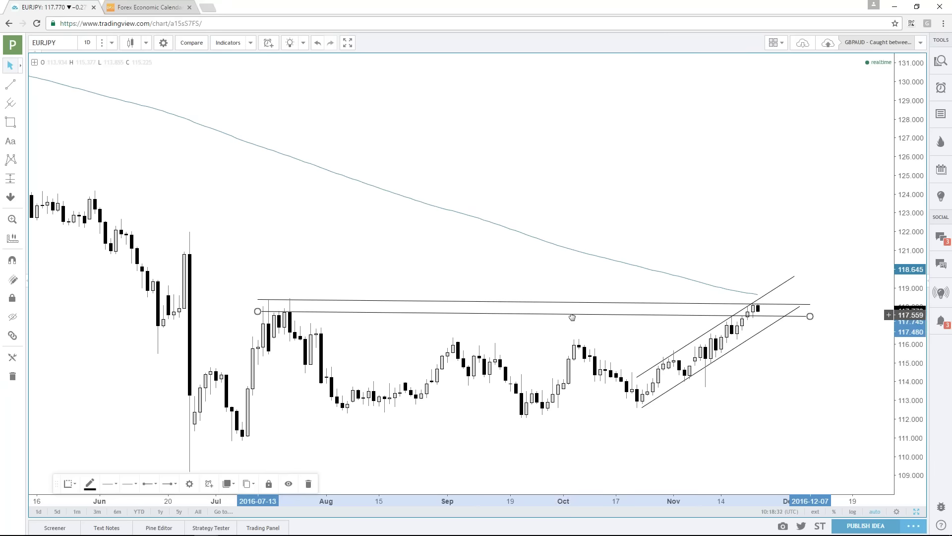
{"action": "left_click", "coordinate": [638, 222]}
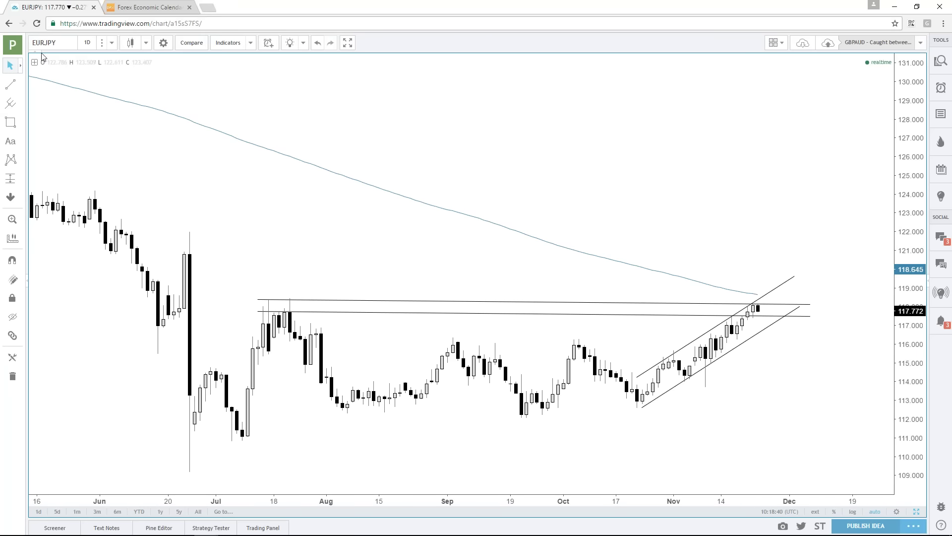
{"action": "left_click", "coordinate": [58, 43]}
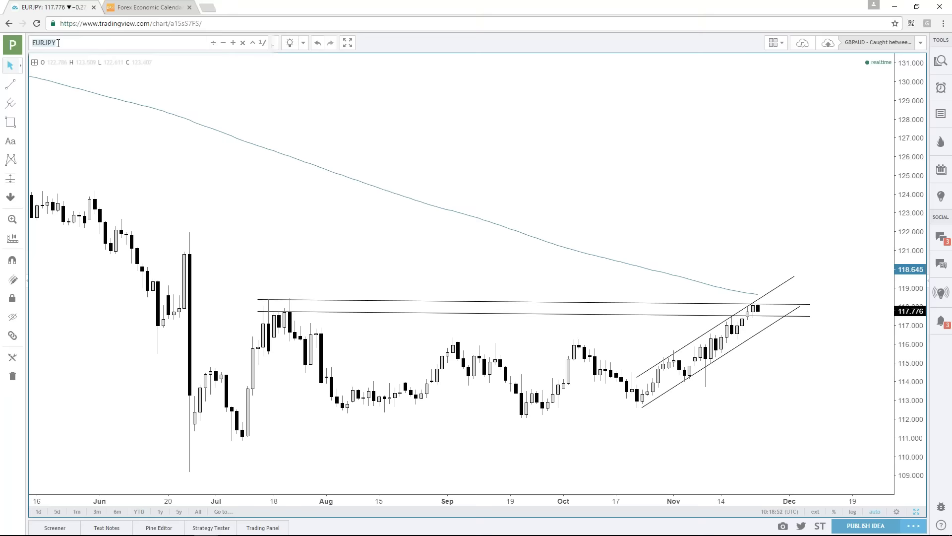
Load AUDJPY and zoom to review its Nov '14 t-line and 81 zone, then enter EURAUD.
{"action": "type", "text": "AUDJPY"}
{"action": "key", "text": "Return"}
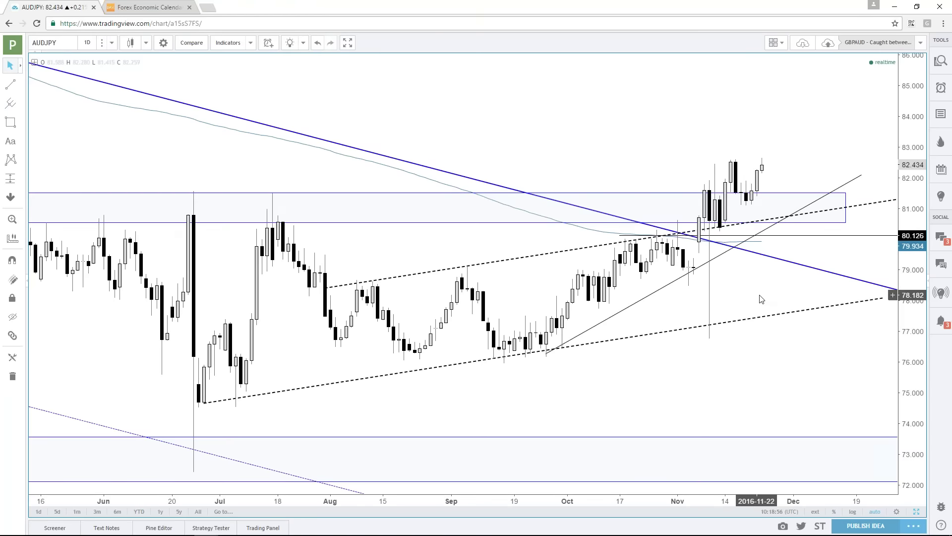
{"action": "scroll", "coordinate": [761, 299], "scroll_direction": "down", "scroll_amount": 3}
{"action": "scroll", "coordinate": [761, 299], "scroll_direction": "down", "scroll_amount": 2}
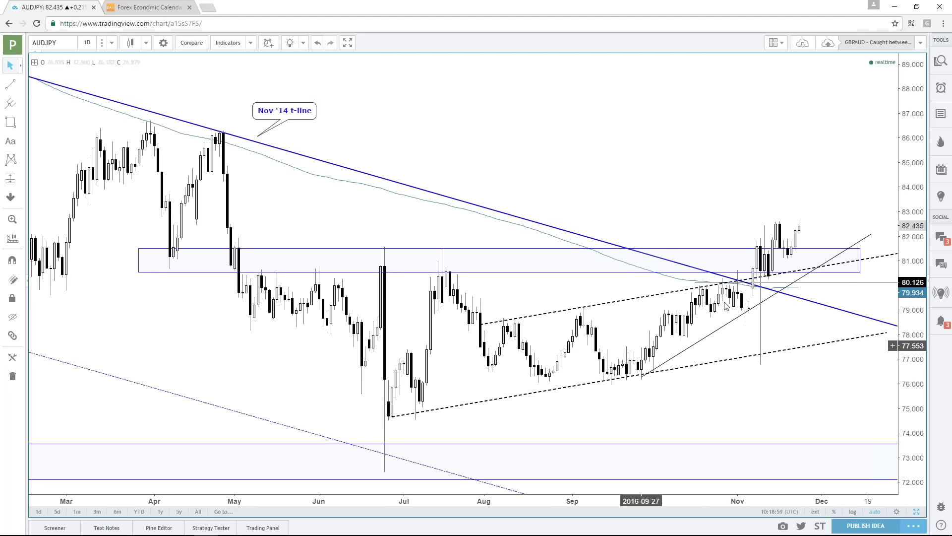
{"action": "scroll", "coordinate": [775, 328], "scroll_direction": "up", "scroll_amount": 2}
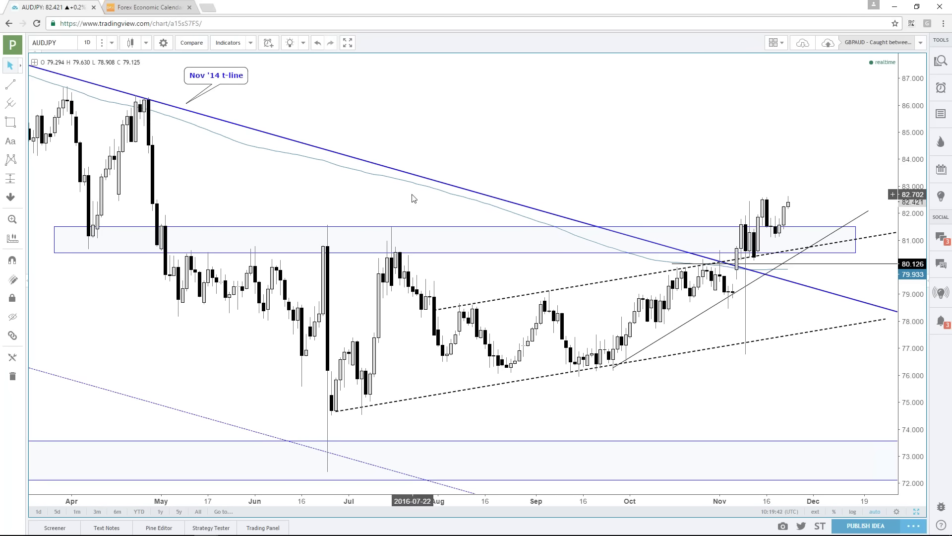
{"action": "left_click", "coordinate": [68, 44]}
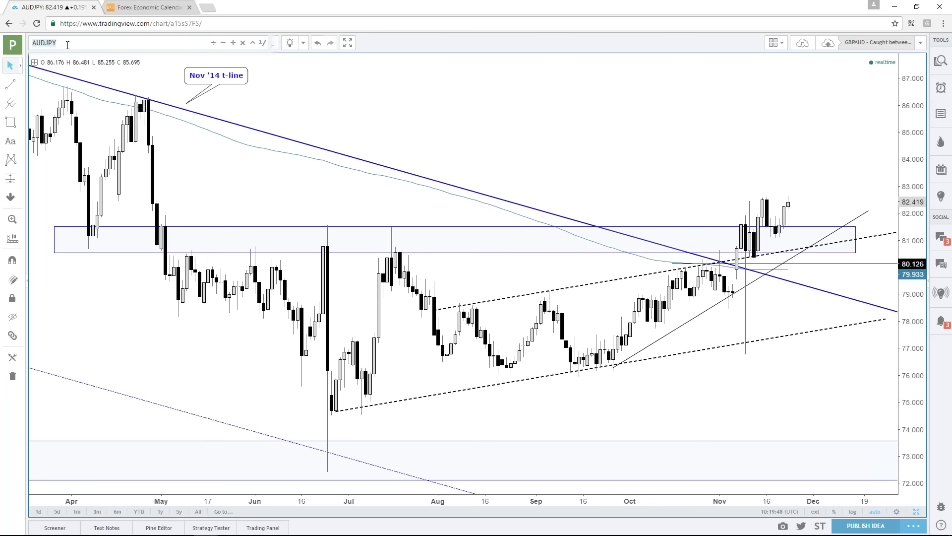
{"action": "type", "text": "EURAUD"}
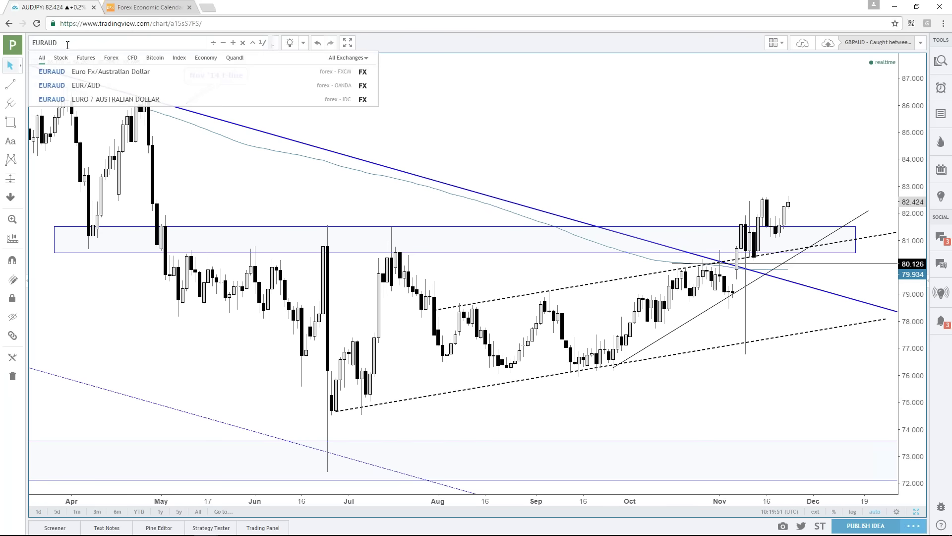
Load the EURAUD daily chart and zoom out to show history back to 2014.
{"action": "key", "text": "Return"}
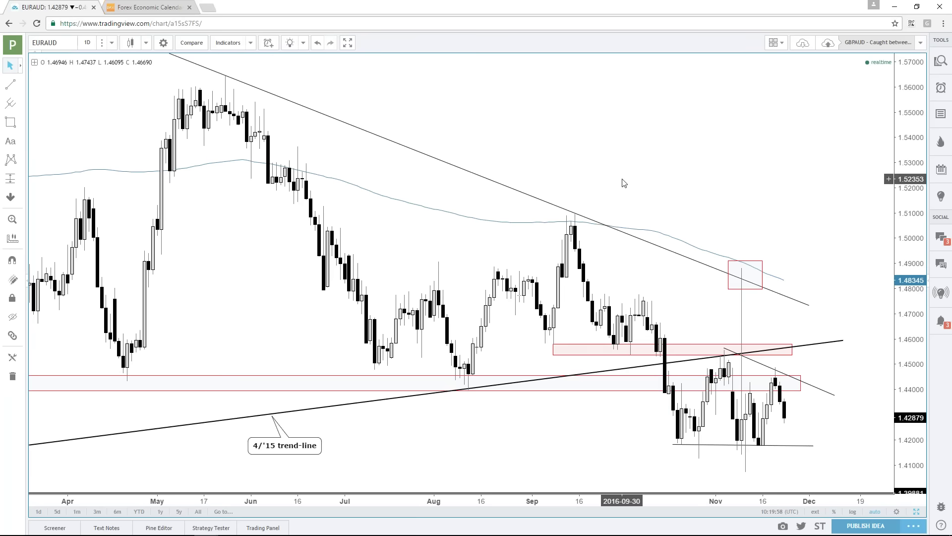
{"action": "scroll", "coordinate": [623, 183], "scroll_direction": "down", "scroll_amount": 3}
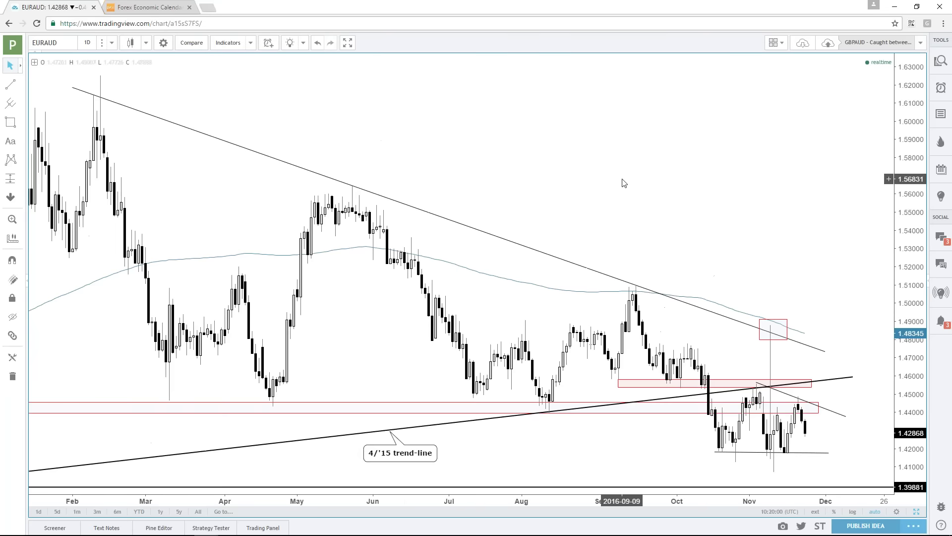
{"action": "scroll", "coordinate": [623, 182], "scroll_direction": "down", "scroll_amount": 1}
{"action": "scroll", "coordinate": [624, 183], "scroll_direction": "down", "scroll_amount": 1}
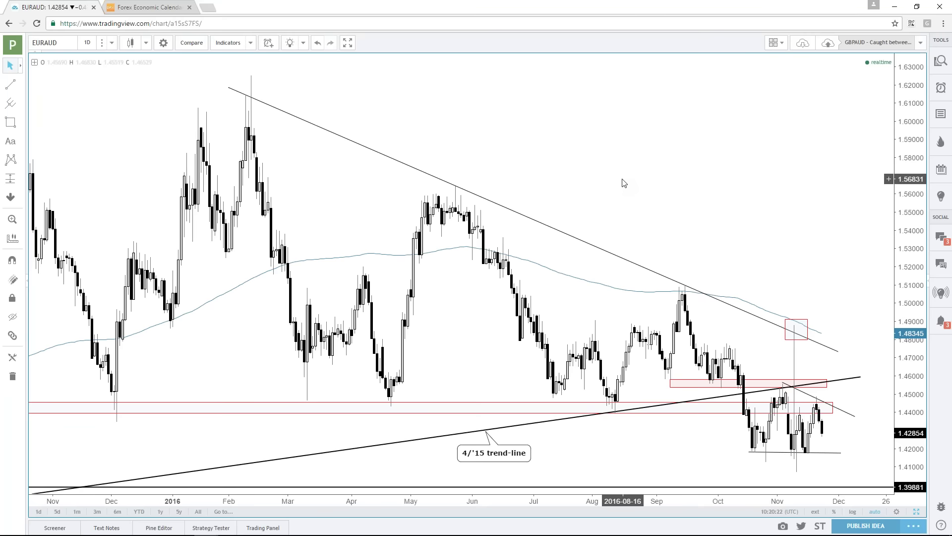
{"action": "scroll", "coordinate": [624, 184], "scroll_direction": "down", "scroll_amount": 1}
{"action": "scroll", "coordinate": [624, 184], "scroll_direction": "down", "scroll_amount": 1}
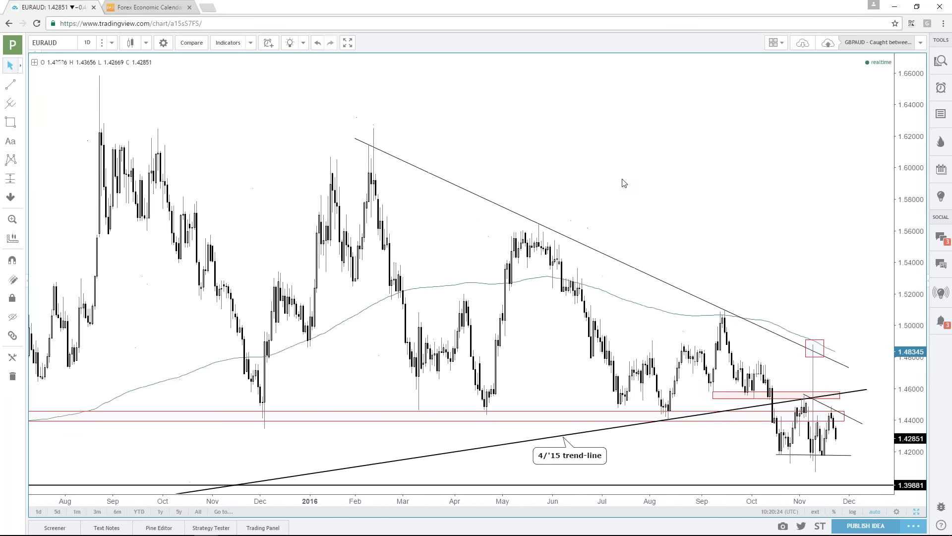
{"action": "scroll", "coordinate": [624, 183], "scroll_direction": "down", "scroll_amount": 1}
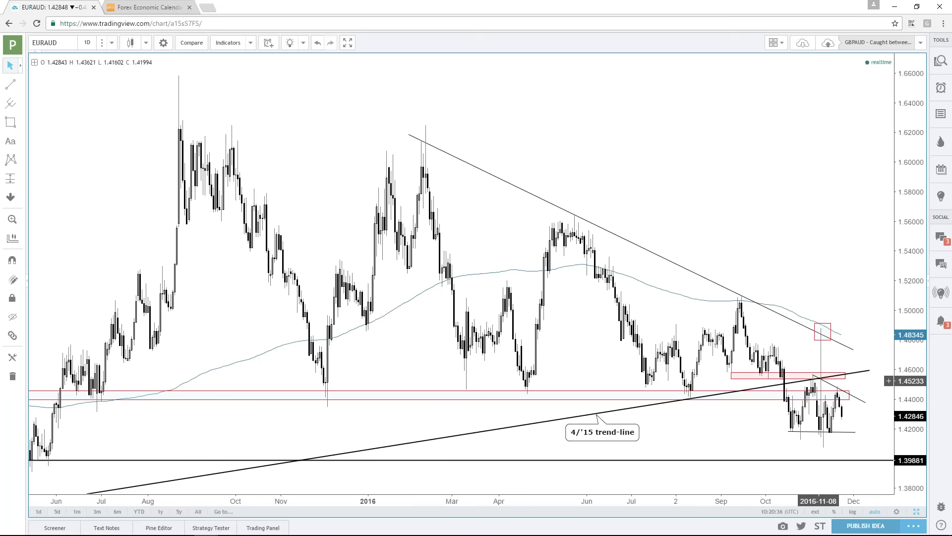
Extend the short horizontal line under the recent lows further right.
{"action": "scroll", "coordinate": [814, 425], "scroll_direction": "right", "scroll_amount": 3}
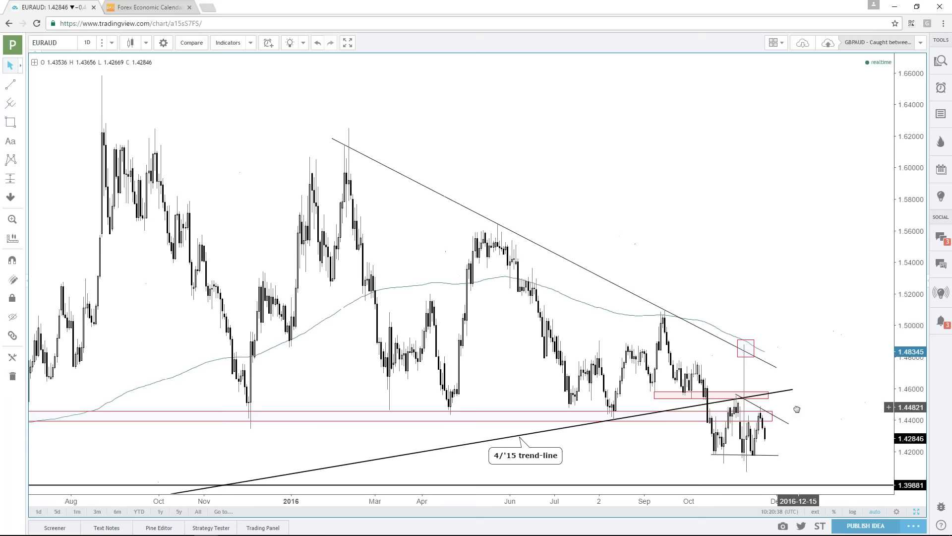
{"action": "left_click_drag", "start_coordinate": [776, 455], "coordinate": [802, 432]}
{"action": "scroll", "coordinate": [660, 247], "scroll_direction": "left", "scroll_amount": 3}
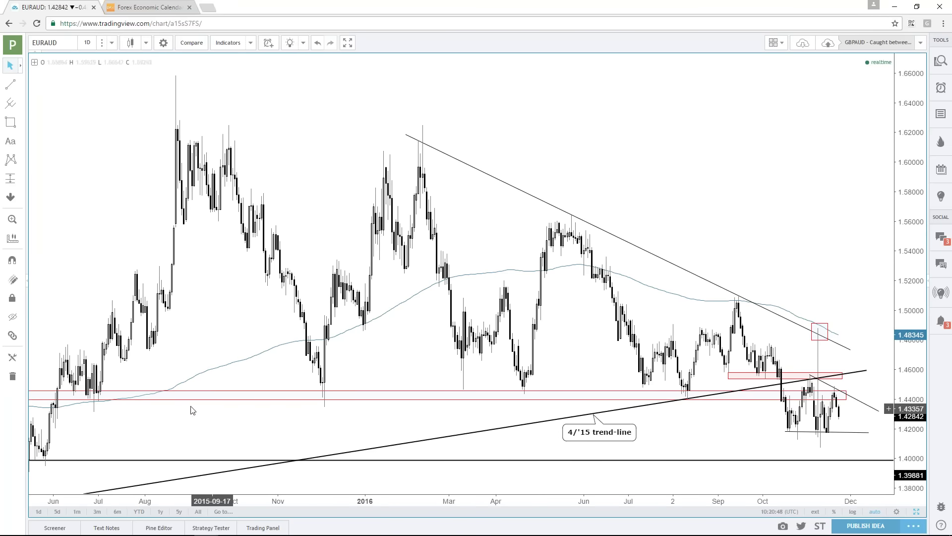
{"action": "scroll", "coordinate": [493, 442], "scroll_direction": "down", "scroll_amount": 4}
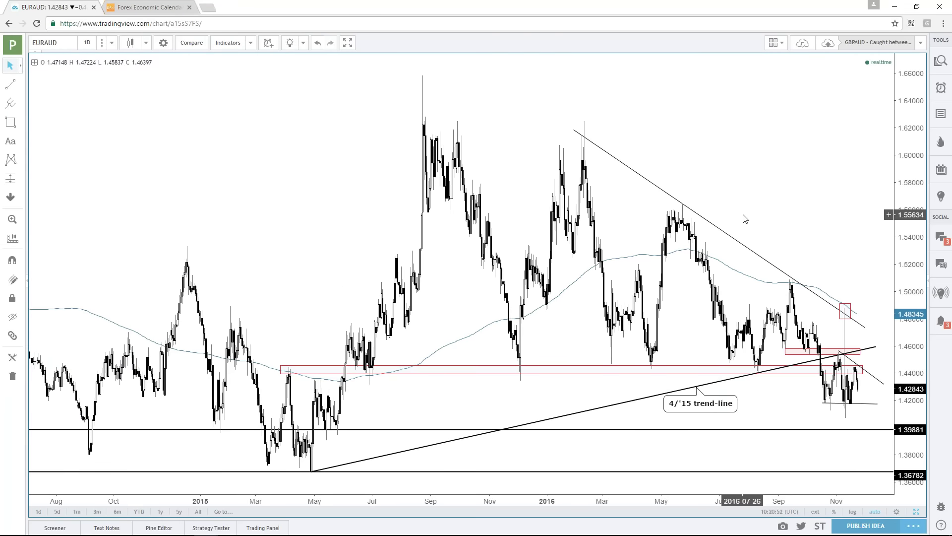
{"action": "scroll", "coordinate": [744, 218], "scroll_direction": "up", "scroll_amount": 4}
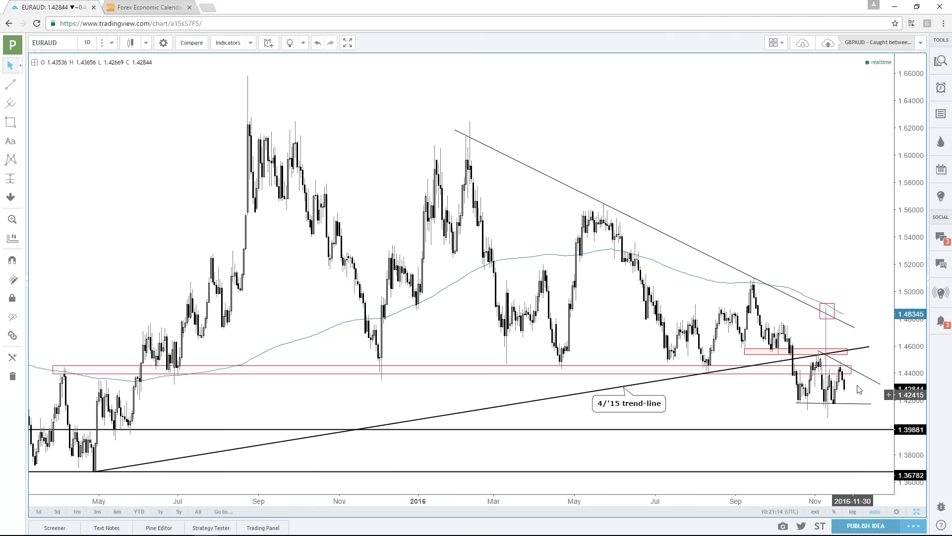
{"action": "left_click_drag", "start_coordinate": [854, 396], "coordinate": [827, 400]}
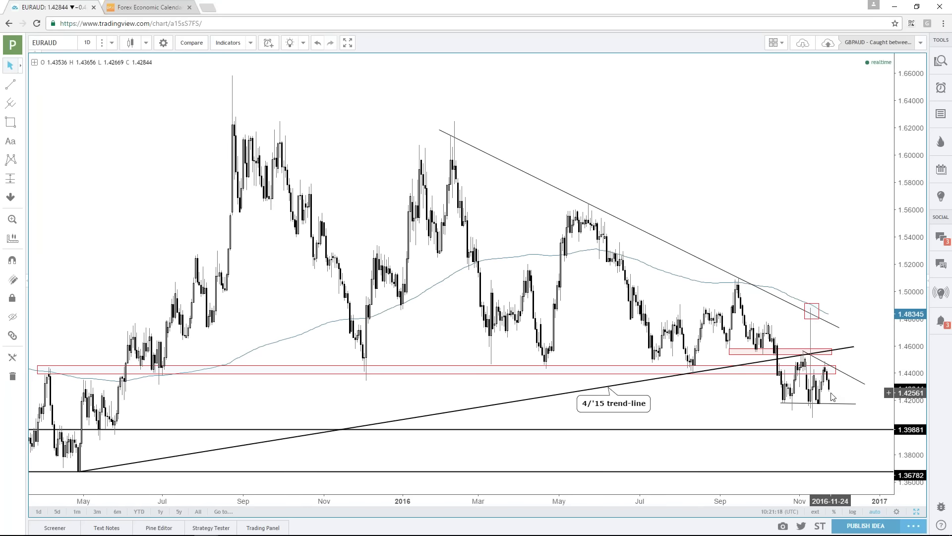
{"action": "left_click", "coordinate": [835, 404]}
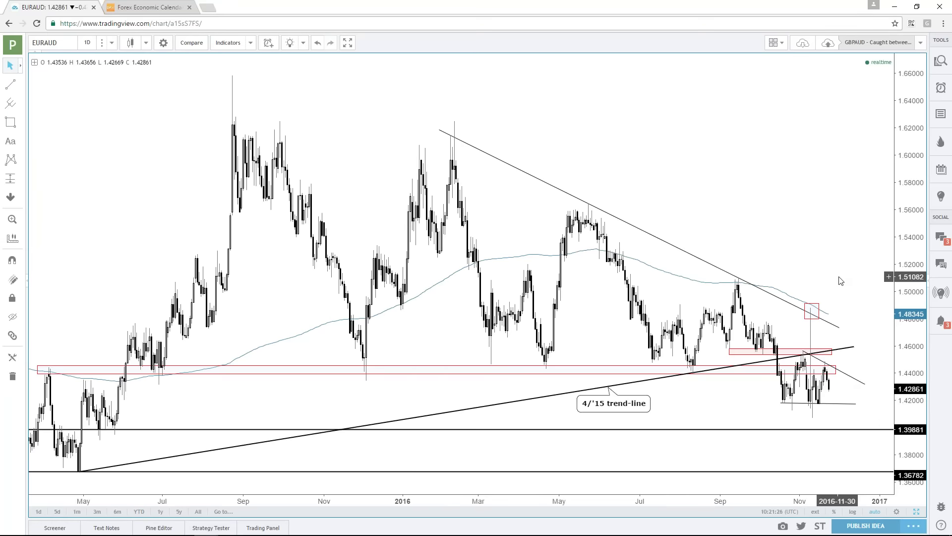
{"action": "scroll", "coordinate": [839, 280], "scroll_direction": "up", "scroll_amount": 1}
{"action": "scroll", "coordinate": [839, 280], "scroll_direction": "down", "scroll_amount": 1}
{"action": "left_click_drag", "start_coordinate": [839, 281], "coordinate": [812, 271]}
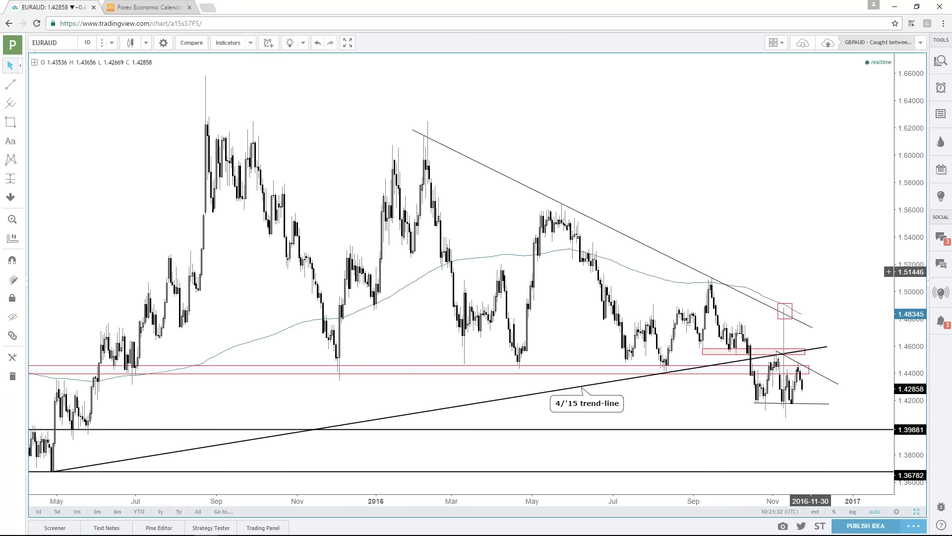
{"action": "scroll", "coordinate": [811, 272], "scroll_direction": "down", "scroll_amount": 1}
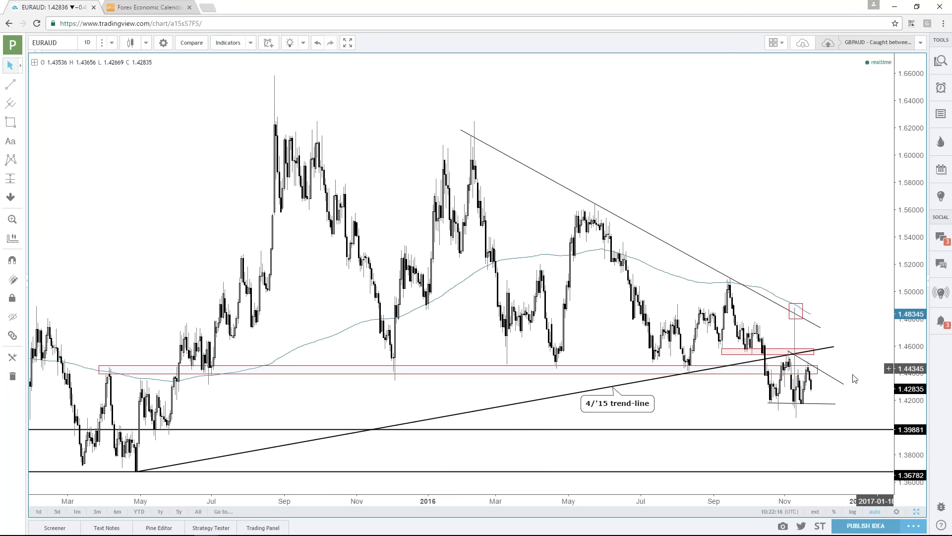
{"action": "mouse_move", "coordinate": [818, 373]}
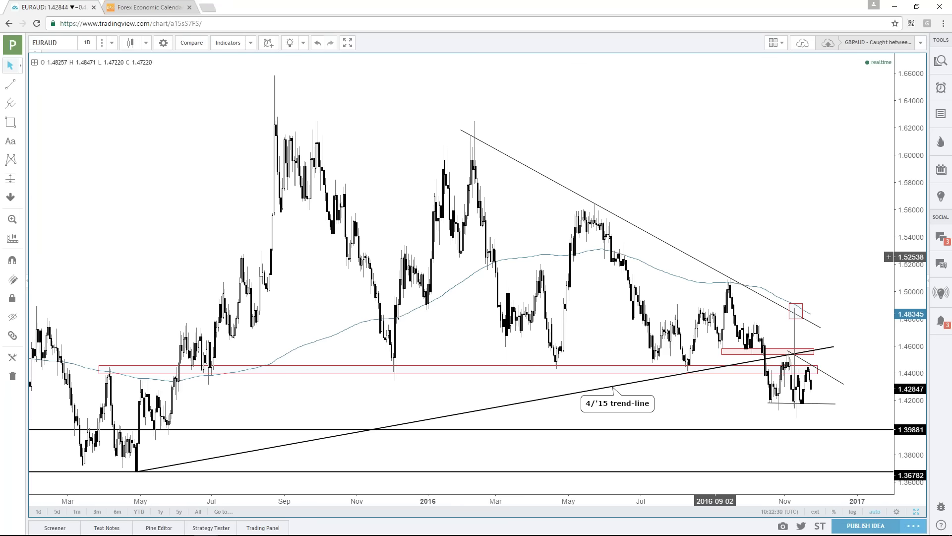
{"action": "scroll", "coordinate": [717, 261], "scroll_direction": "up", "scroll_amount": 1}
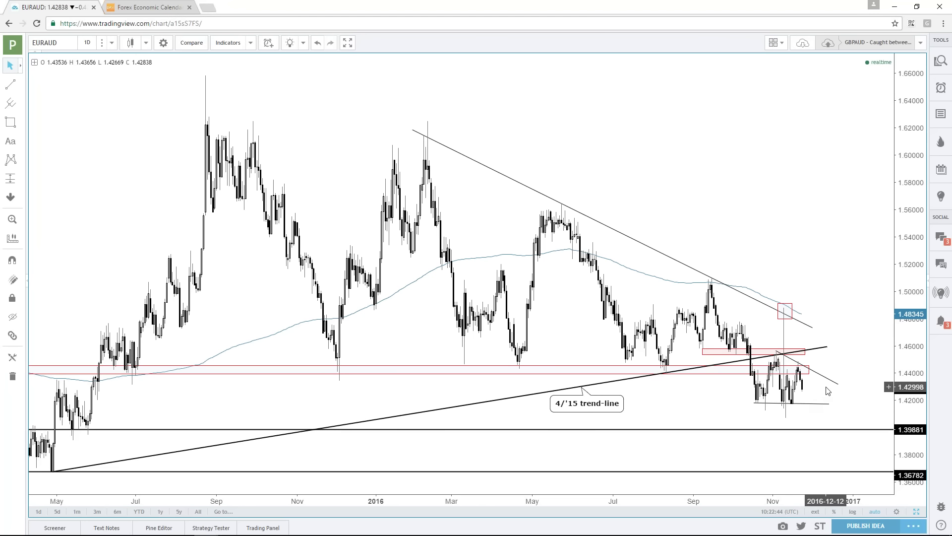
Switch to USDMXN and maximize the 4-hour chart showing its converging triangle.
{"action": "left_click", "coordinate": [65, 43]}
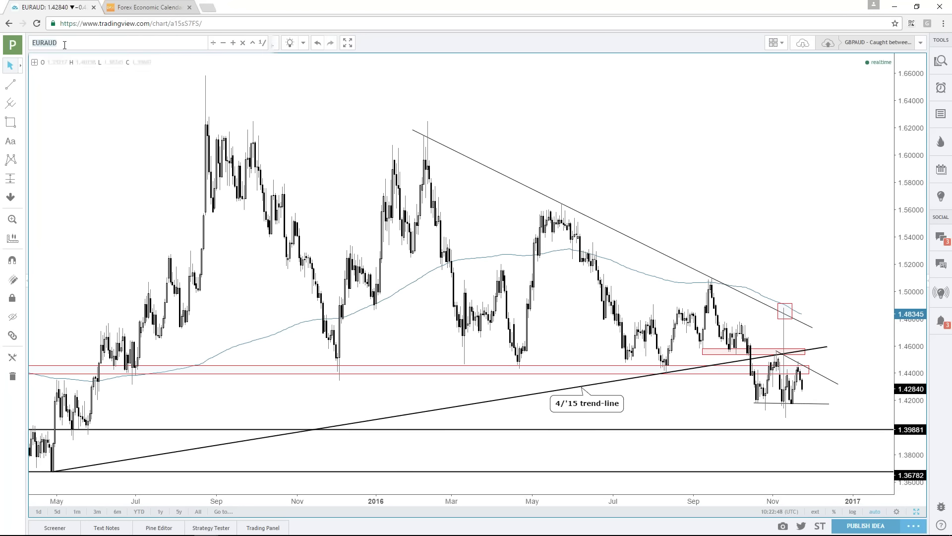
{"action": "type", "text": "USDMXN"}
{"action": "key", "text": "Return"}
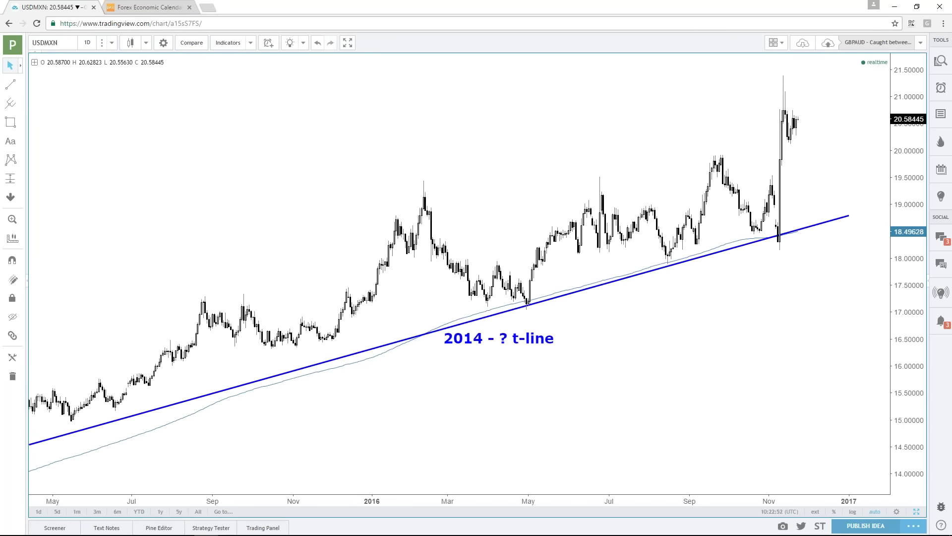
{"action": "left_click", "coordinate": [915, 511]}
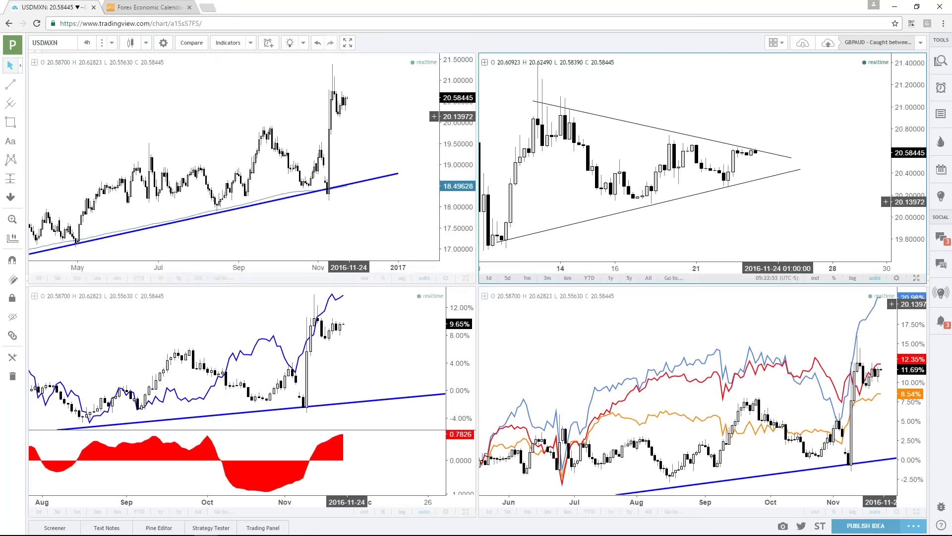
{"action": "left_click", "coordinate": [917, 278]}
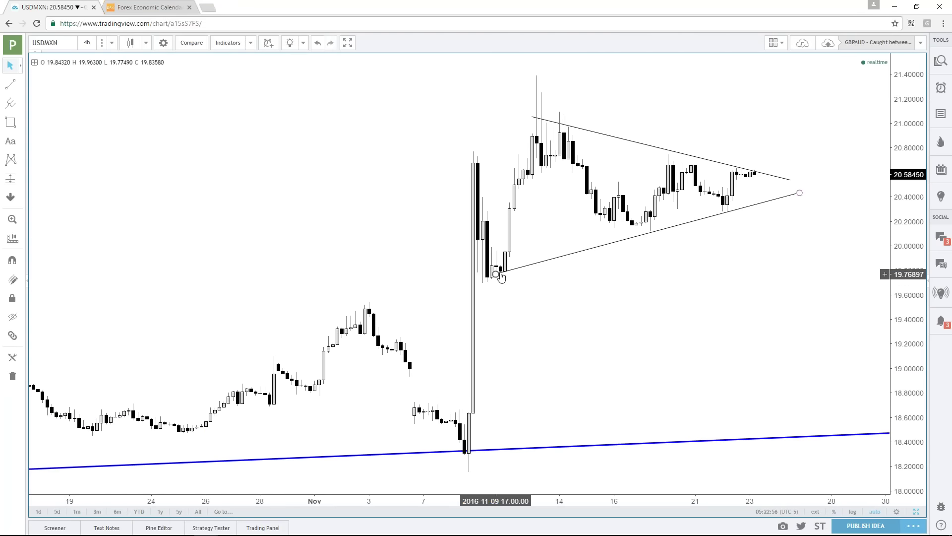
Re-anchor the lower trendline's left end, then lower the upper line's left end to about 20.96.
{"action": "left_click_drag", "start_coordinate": [496, 274], "coordinate": [487, 281]}
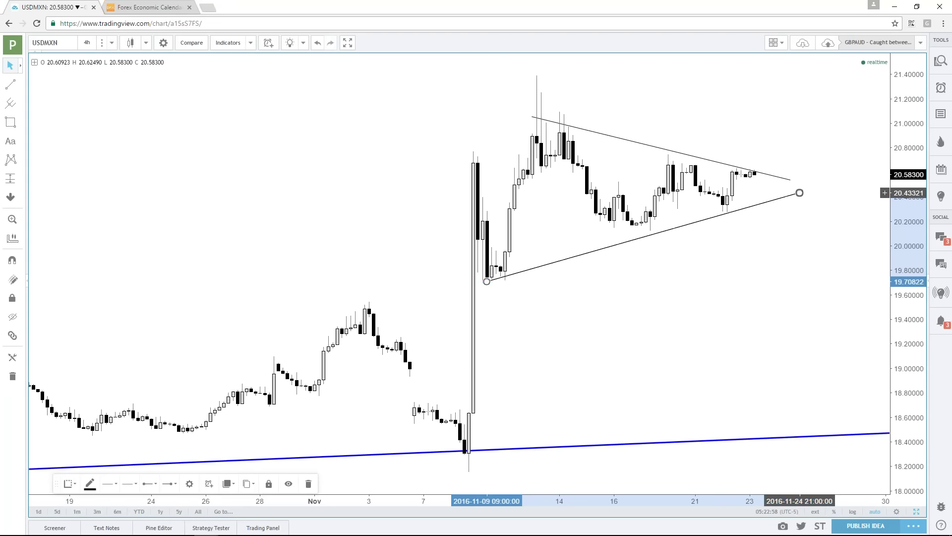
{"action": "left_click", "coordinate": [804, 200]}
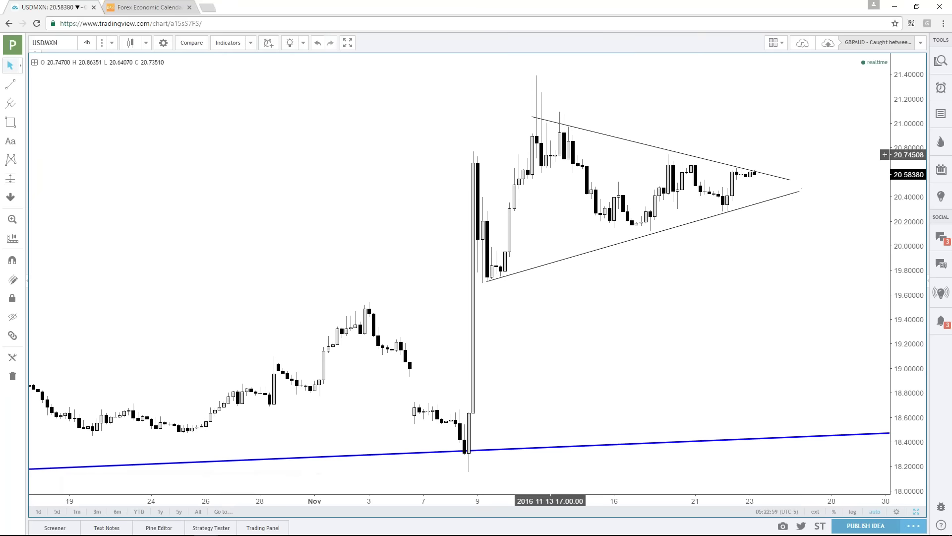
{"action": "scroll", "coordinate": [819, 306], "scroll_direction": "down", "scroll_amount": 3}
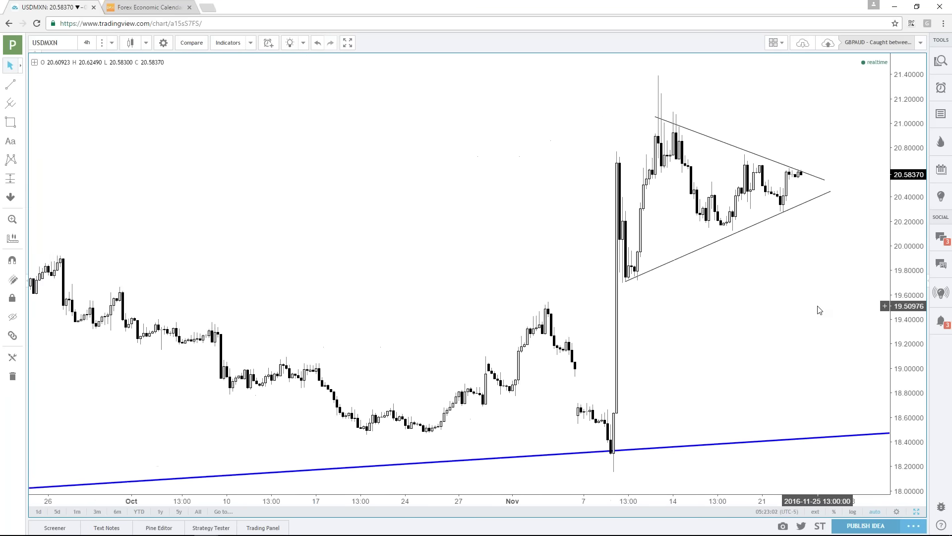
{"action": "scroll", "coordinate": [820, 310], "scroll_direction": "up", "scroll_amount": 1}
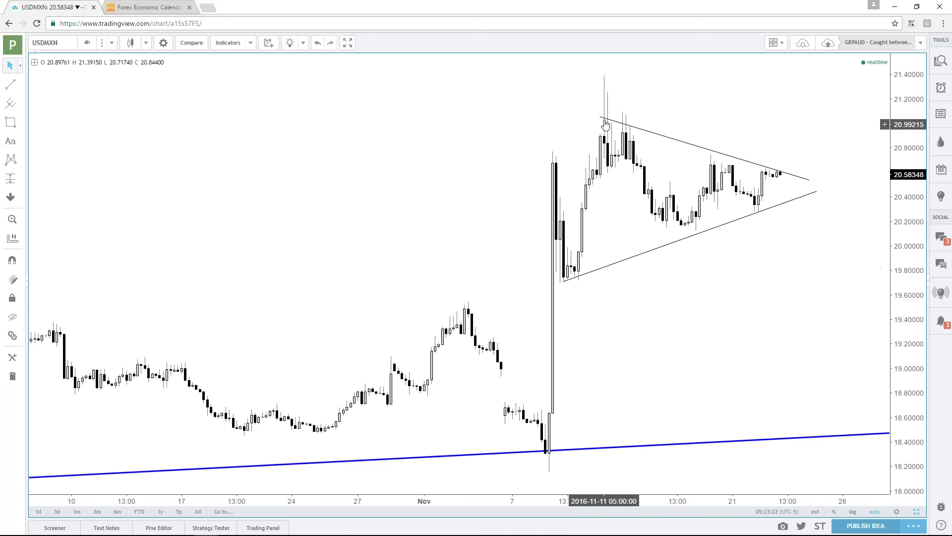
{"action": "left_click_drag", "start_coordinate": [603, 120], "coordinate": [603, 128]}
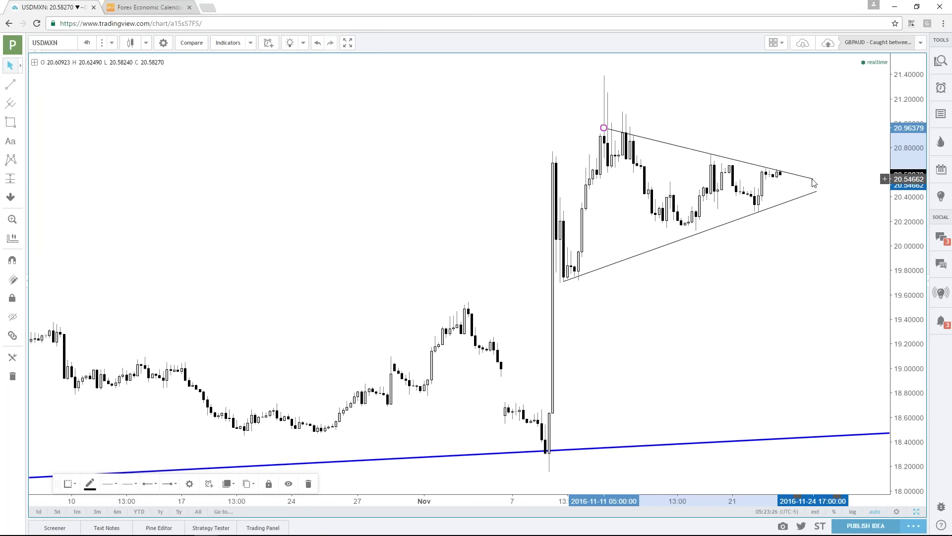
{"action": "left_click", "coordinate": [810, 163]}
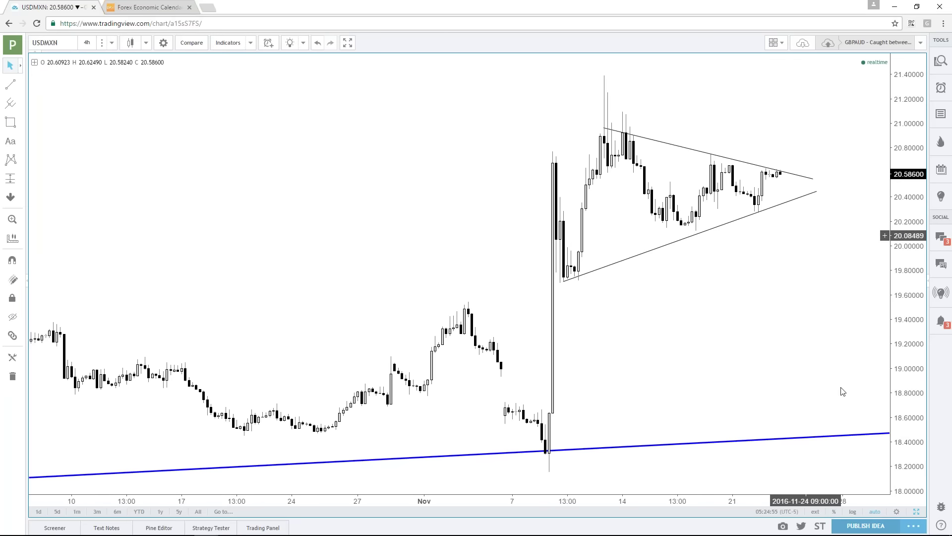
Restore the four-chart USDMXN layout with the daily chart made active.
{"action": "left_click", "coordinate": [916, 512]}
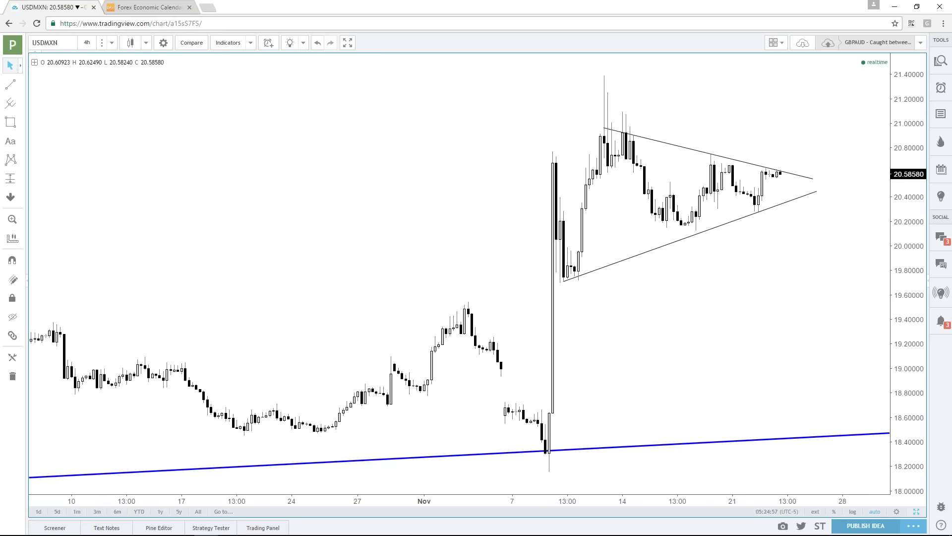
{"action": "left_click", "coordinate": [406, 144]}
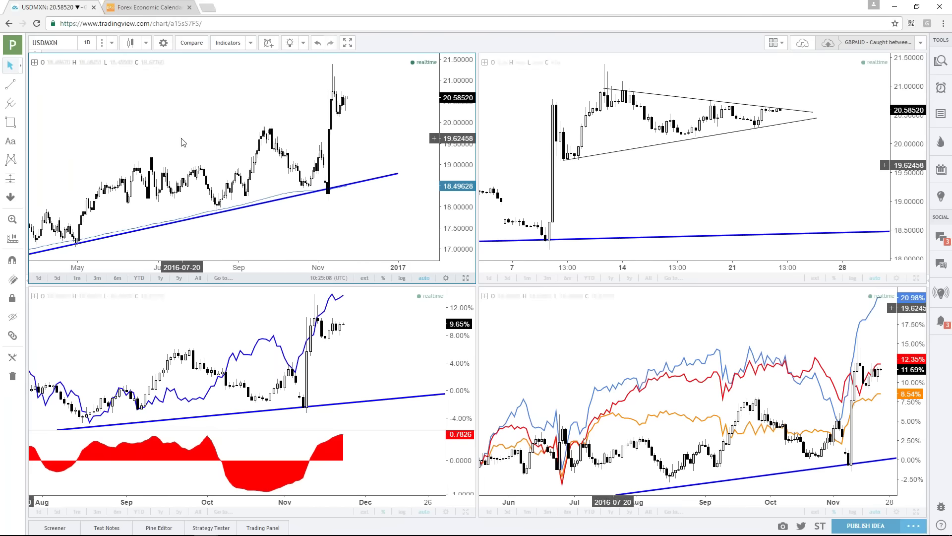
{"action": "left_click", "coordinate": [60, 43]}
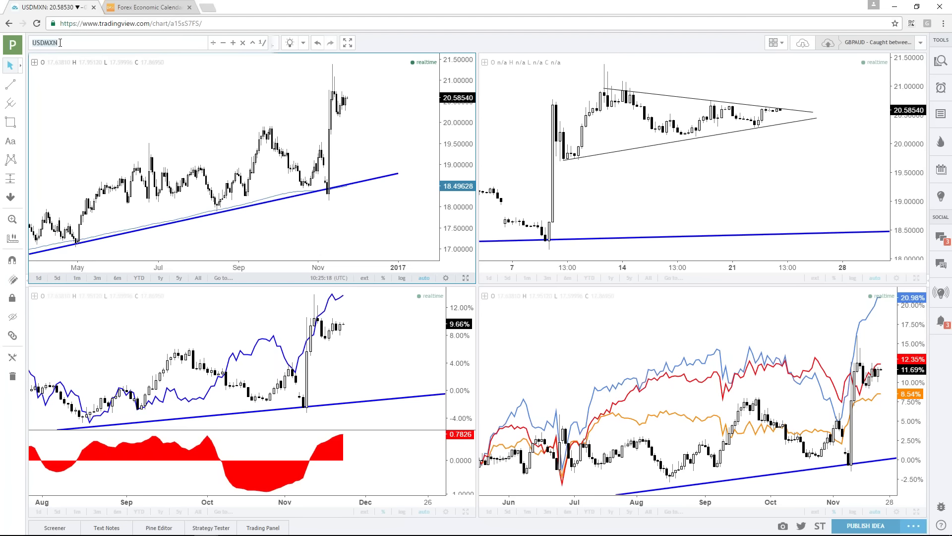
{"action": "key", "text": "Return"}
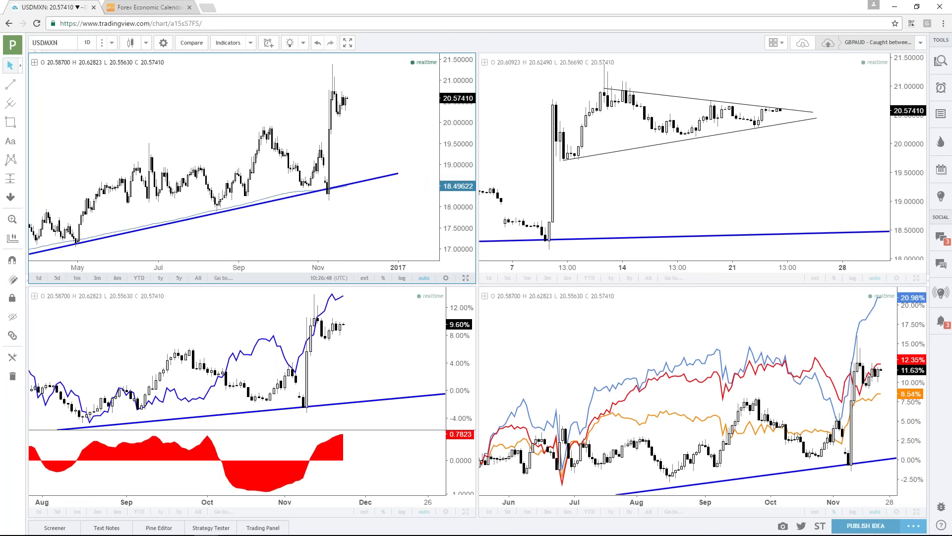
Switch all four charts from USDMXN to GOLD.
{"action": "left_click", "coordinate": [61, 43]}
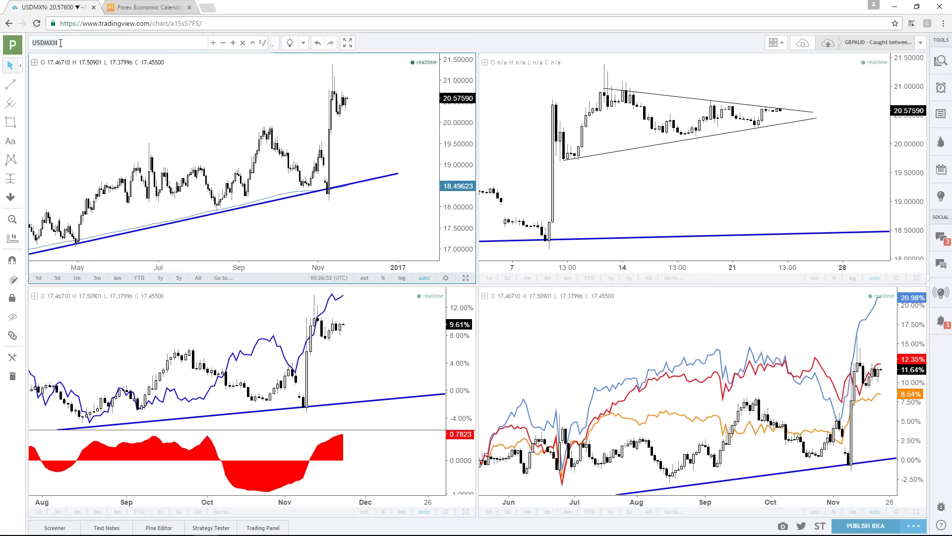
{"action": "type", "text": "GOLD"}
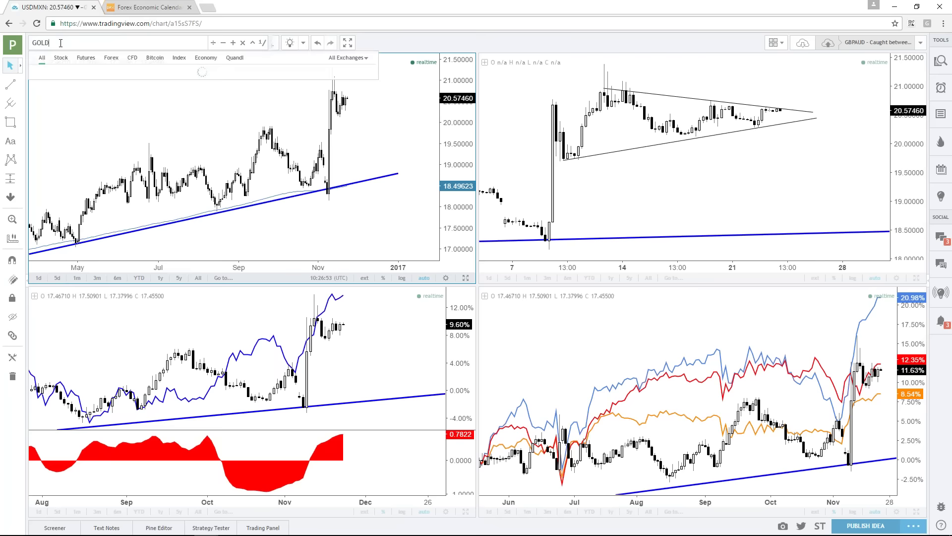
{"action": "key", "text": "Return"}
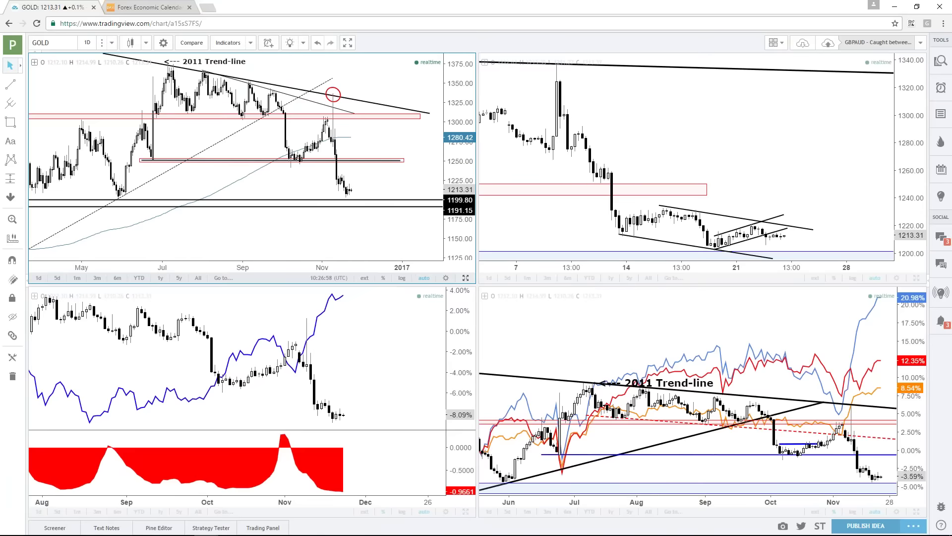
Show the daily GOLD chart on its own and zoom in on its time axis.
{"action": "key", "text": "alt+Return"}
{"action": "scroll", "coordinate": [632, 195], "scroll_direction": "up", "scroll_amount": 2}
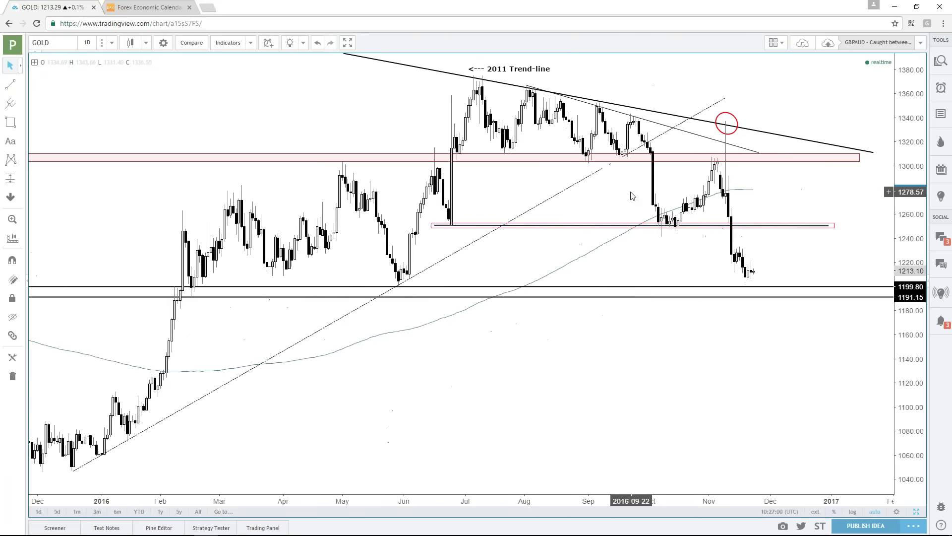
{"action": "scroll", "coordinate": [632, 196], "scroll_direction": "up", "scroll_amount": 1}
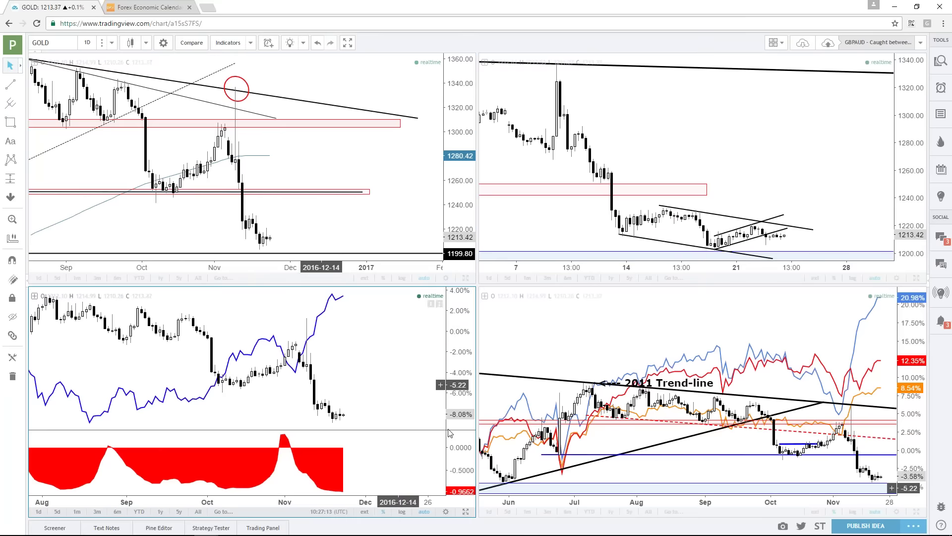
Maximize the bottom-left GOLD comparison chart, its correlation reading about -0.966, and adjust the time zoom.
{"action": "left_click", "coordinate": [465, 511]}
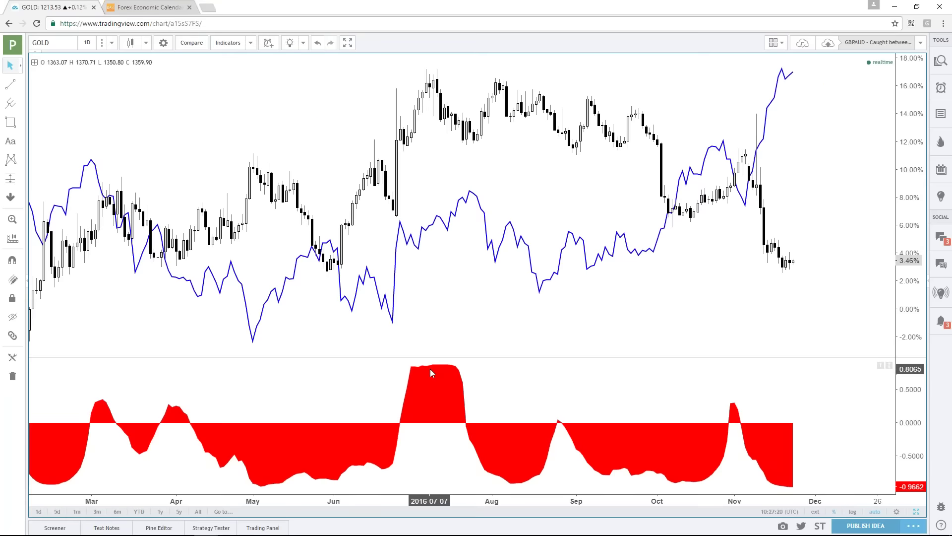
{"action": "scroll", "coordinate": [430, 370], "scroll_direction": "down", "scroll_amount": 5}
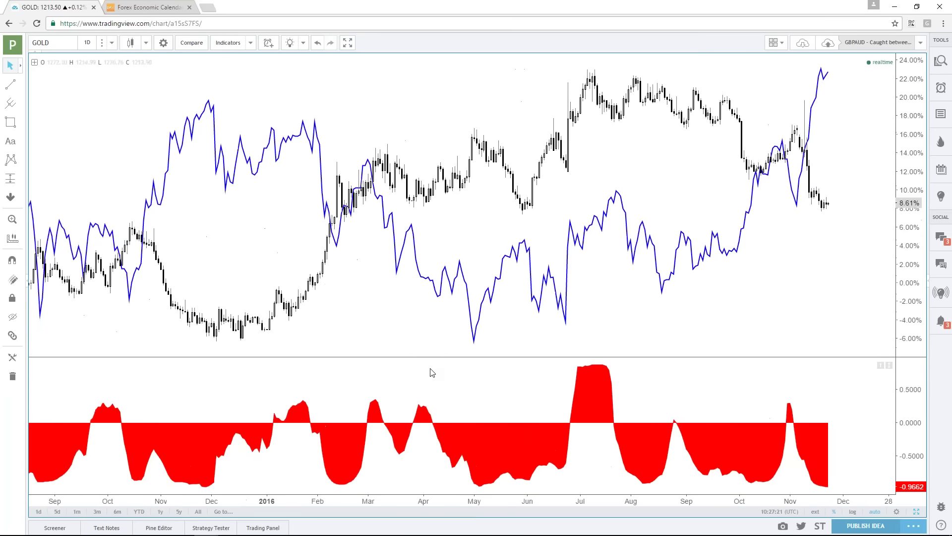
{"action": "scroll", "coordinate": [431, 372], "scroll_direction": "up", "scroll_amount": 5}
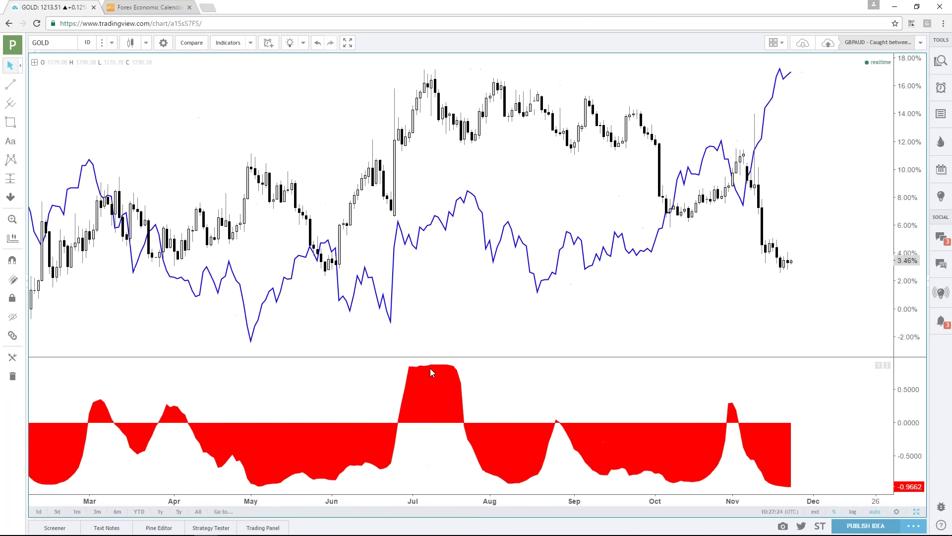
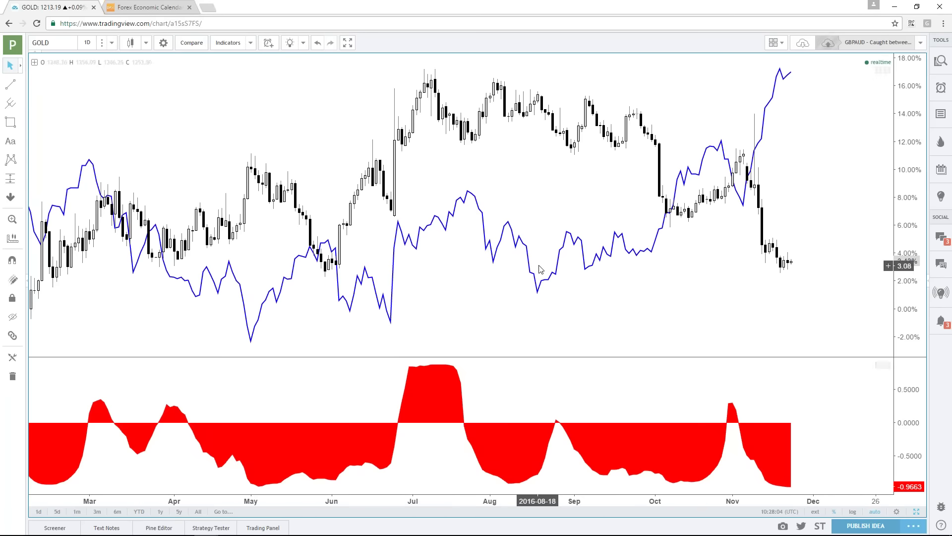
Bring the 4-hour GOLD chart to full size from the four-chart layout.
{"action": "scroll", "coordinate": [546, 209], "scroll_direction": "up", "scroll_amount": 1}
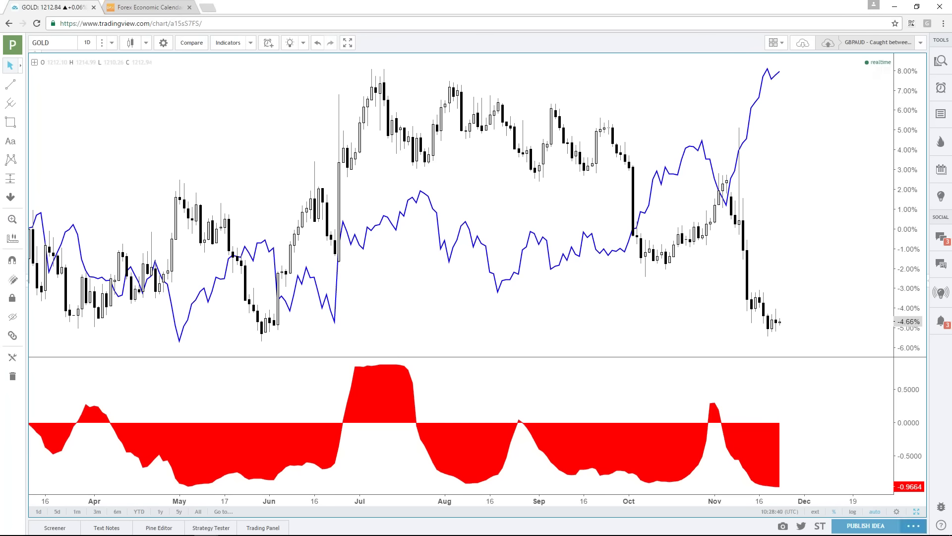
{"action": "left_click", "coordinate": [915, 511]}
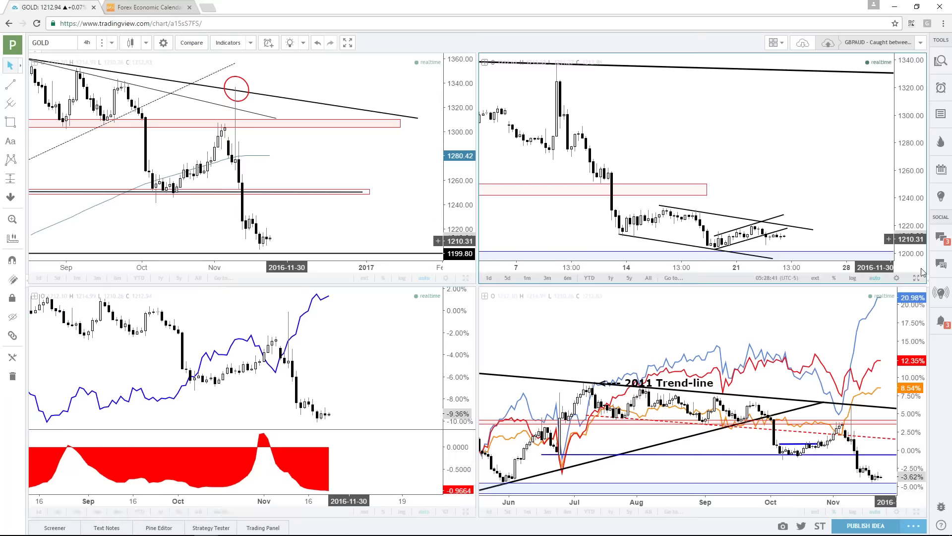
{"action": "left_click", "coordinate": [916, 278]}
{"action": "scroll", "coordinate": [824, 214], "scroll_direction": "up", "scroll_amount": 3}
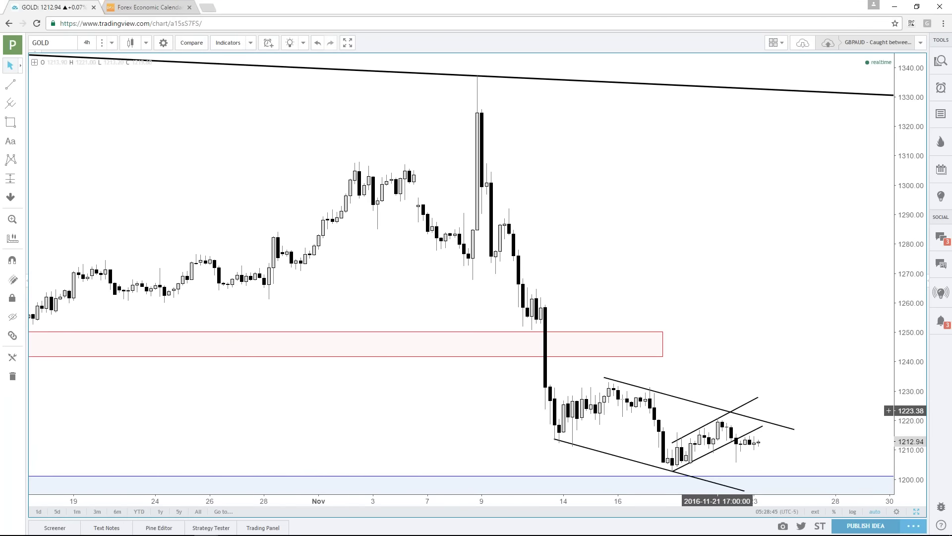
Extend the lower rising channel line further right and delete the upper rising channel line.
{"action": "left_click", "coordinate": [714, 412]}
{"action": "left_click", "coordinate": [619, 468]}
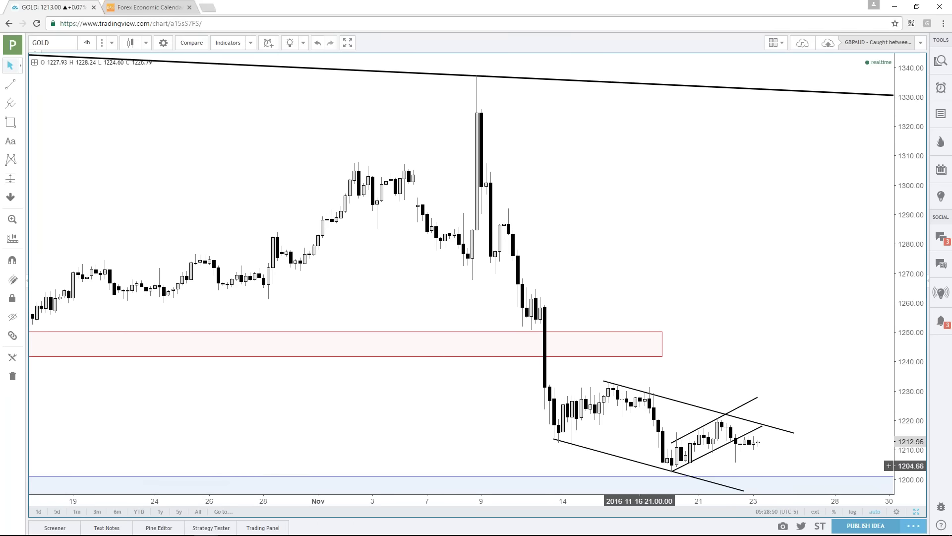
{"action": "left_click", "coordinate": [642, 467]}
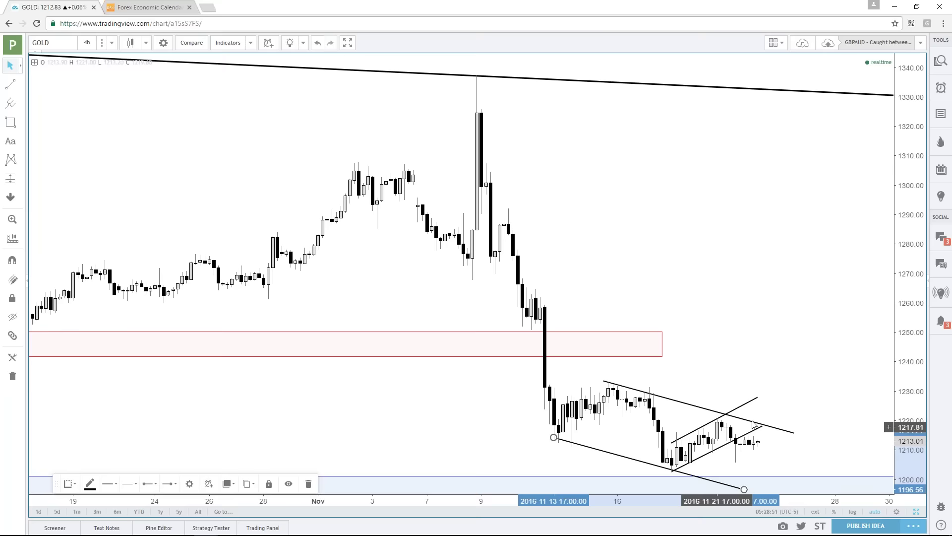
{"action": "left_click_drag", "start_coordinate": [764, 425], "coordinate": [784, 437]}
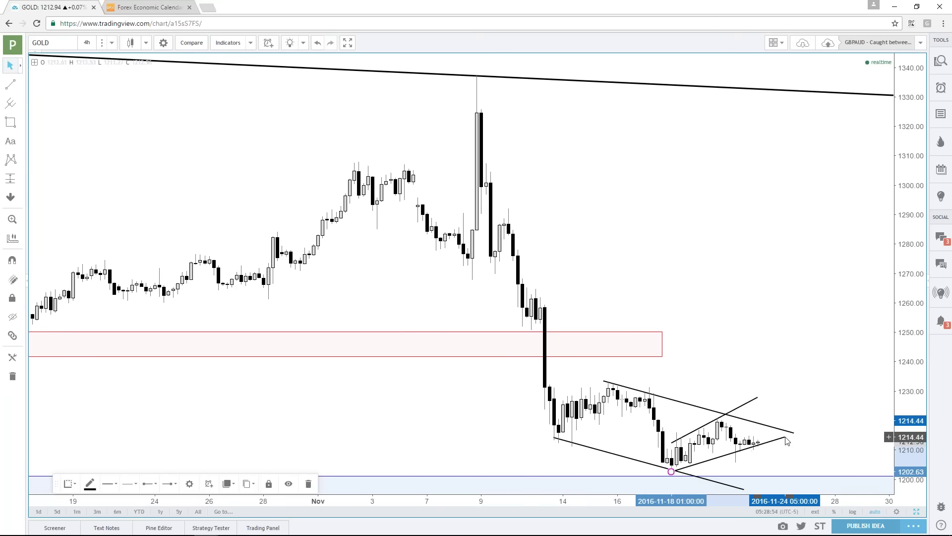
{"action": "left_click", "coordinate": [739, 407]}
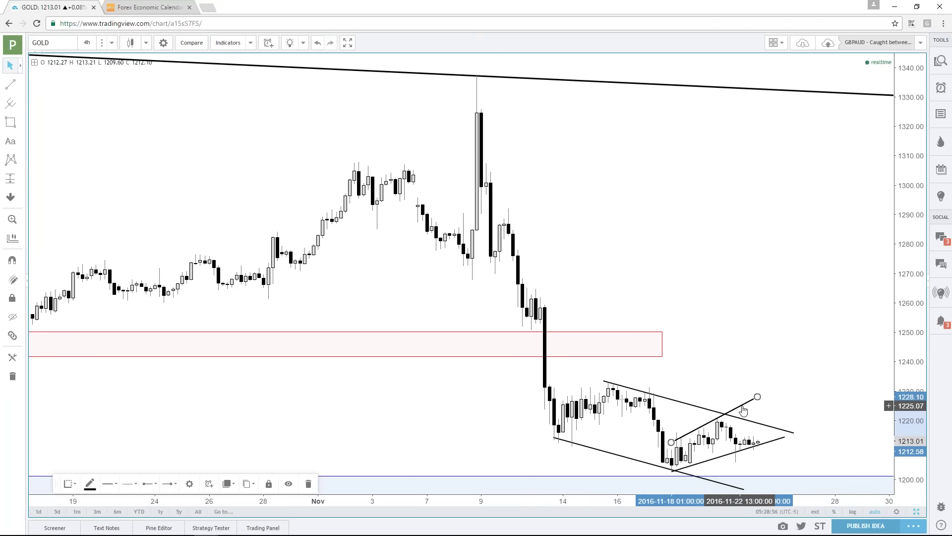
{"action": "key", "text": "Delete"}
{"action": "scroll", "coordinate": [792, 345], "scroll_direction": "down", "scroll_amount": 2}
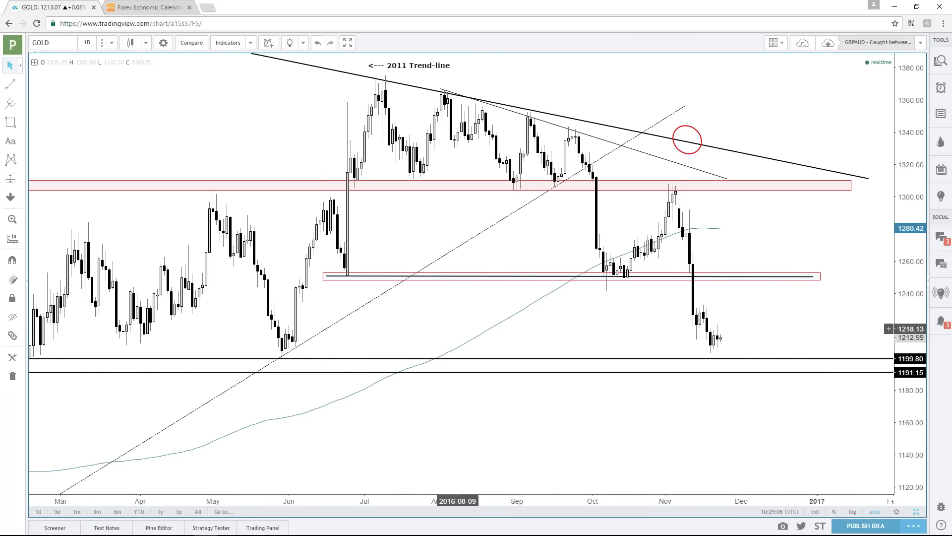
{"action": "scroll", "coordinate": [558, 335], "scroll_direction": "down", "scroll_amount": 3}
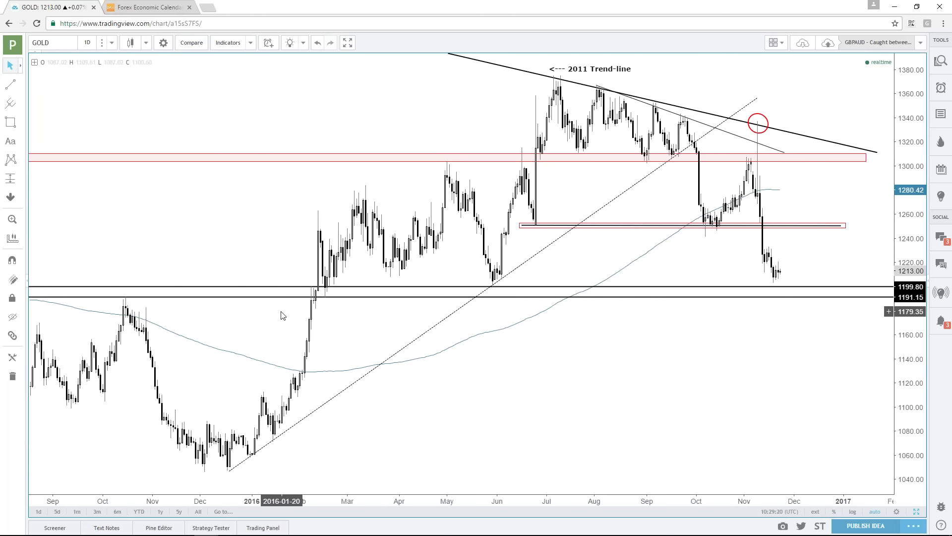
{"action": "scroll", "coordinate": [281, 315], "scroll_direction": "down", "scroll_amount": 4}
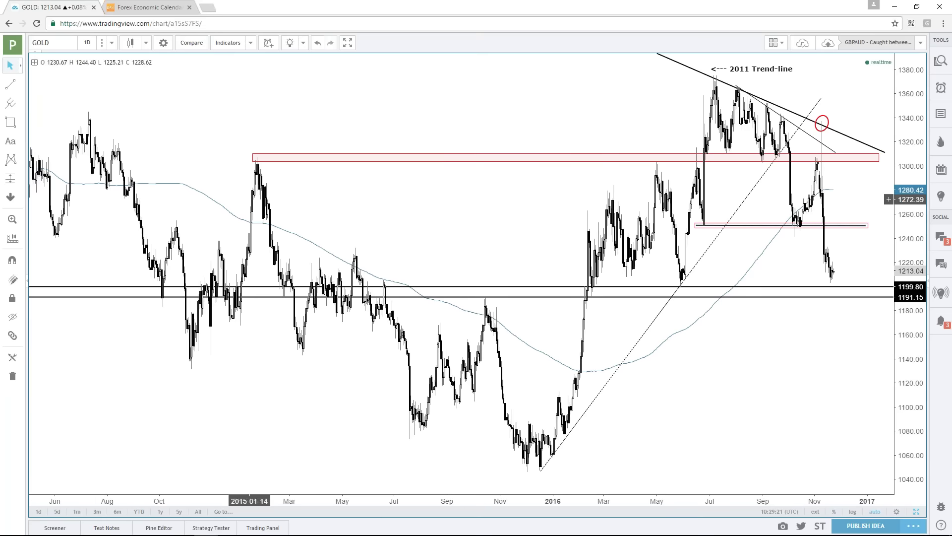
{"action": "scroll", "coordinate": [669, 405], "scroll_direction": "up", "scroll_amount": 3}
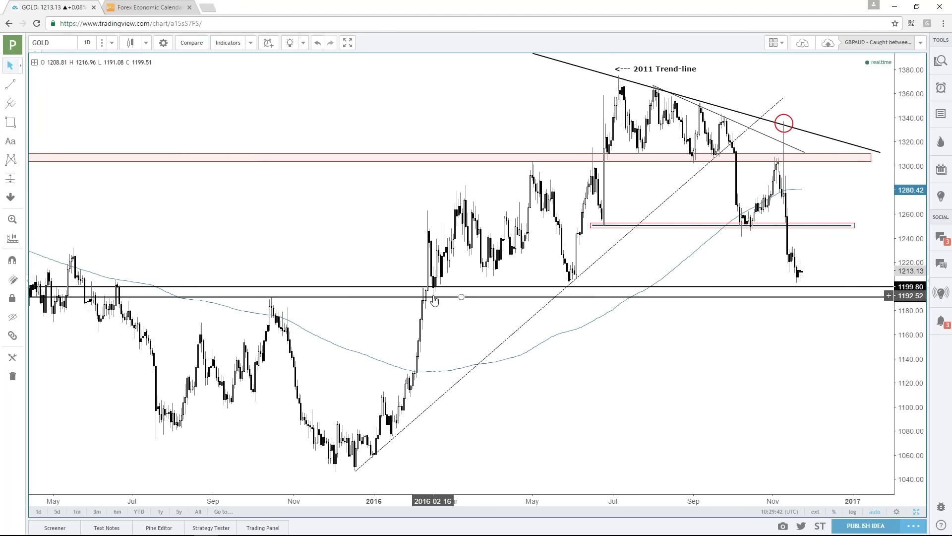
{"action": "scroll", "coordinate": [662, 359], "scroll_direction": "up", "scroll_amount": 2}
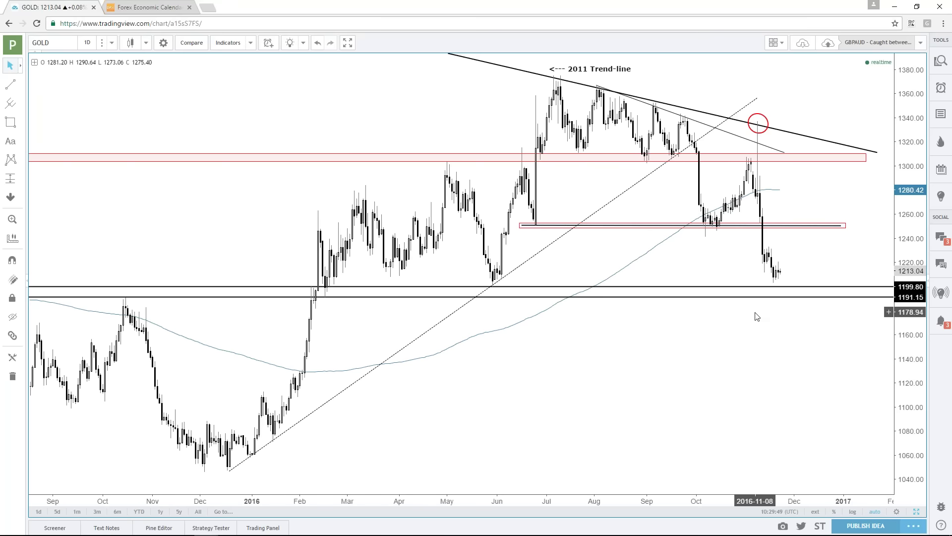
Switch the daily chart's symbol from GOLD to SILVER.
{"action": "left_click", "coordinate": [69, 43]}
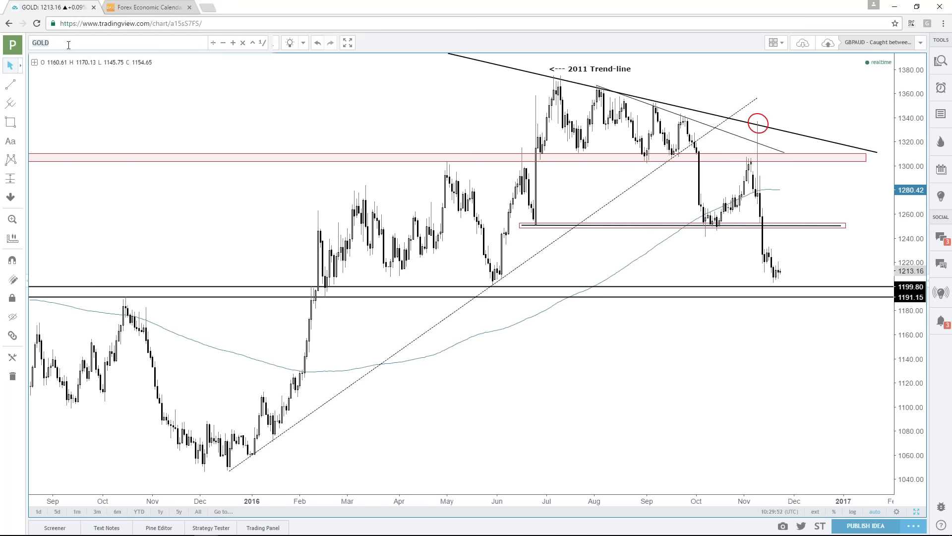
{"action": "type", "text": "SILVER"}
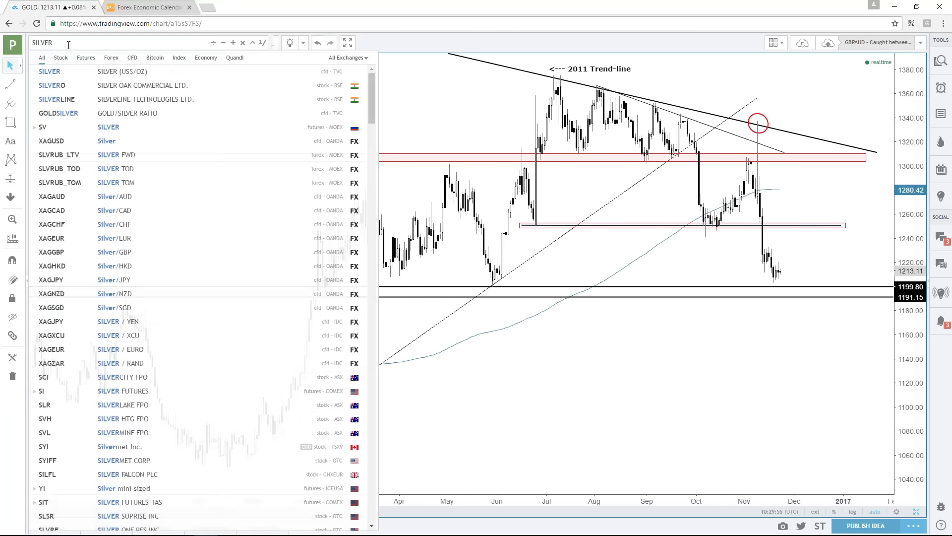
{"action": "key", "text": "Return"}
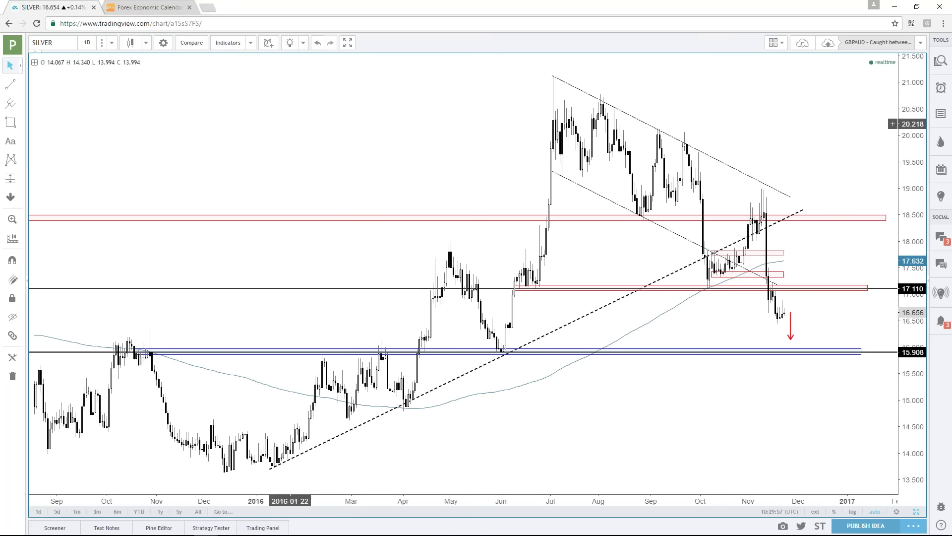
{"action": "scroll", "coordinate": [465, 171], "scroll_direction": "up", "scroll_amount": 3}
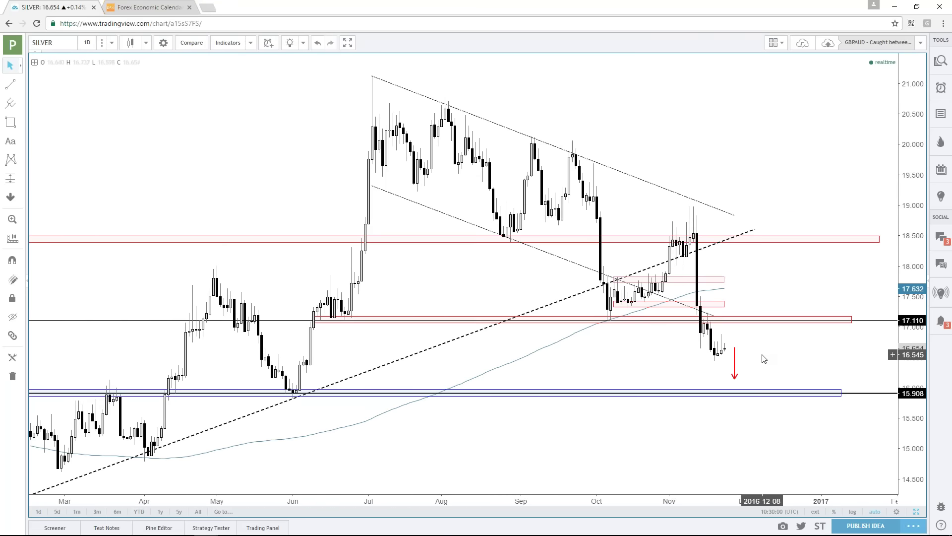
Pan the SILVER chart slightly right and inspect the blue support zone near 15.9.
{"action": "left_click_drag", "start_coordinate": [764, 358], "coordinate": [783, 356]}
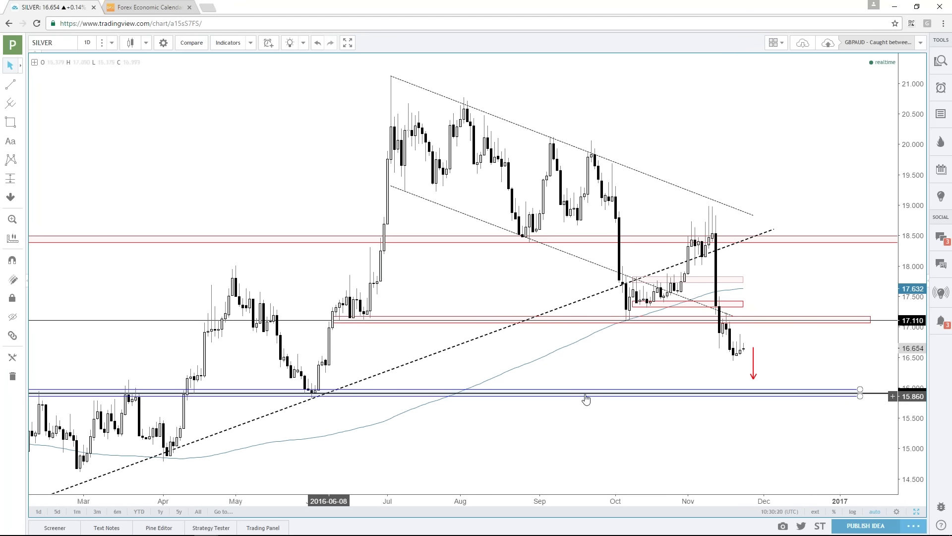
{"action": "left_click", "coordinate": [778, 394]}
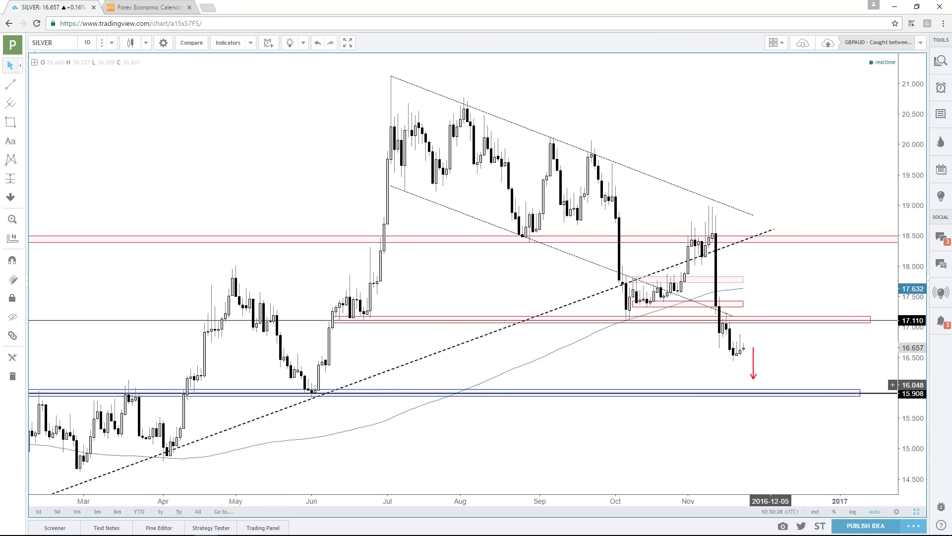
{"action": "left_click", "coordinate": [791, 358]}
{"action": "scroll", "coordinate": [792, 358], "scroll_direction": "up", "scroll_amount": 5}
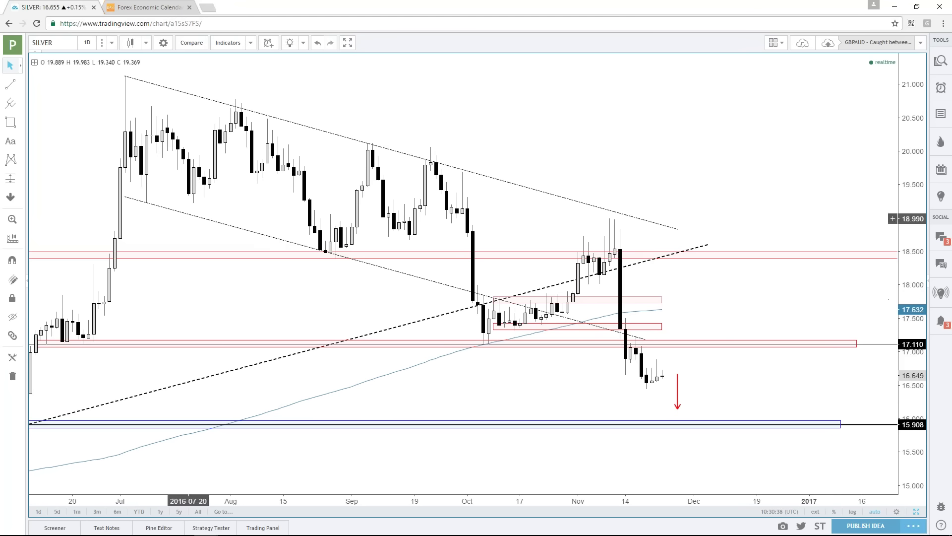
Draw a short horizontal trend line near 16.87 from the mid-November high across the latest candles.
{"action": "left_click", "coordinate": [10, 85]}
{"action": "left_click", "coordinate": [625, 360]}
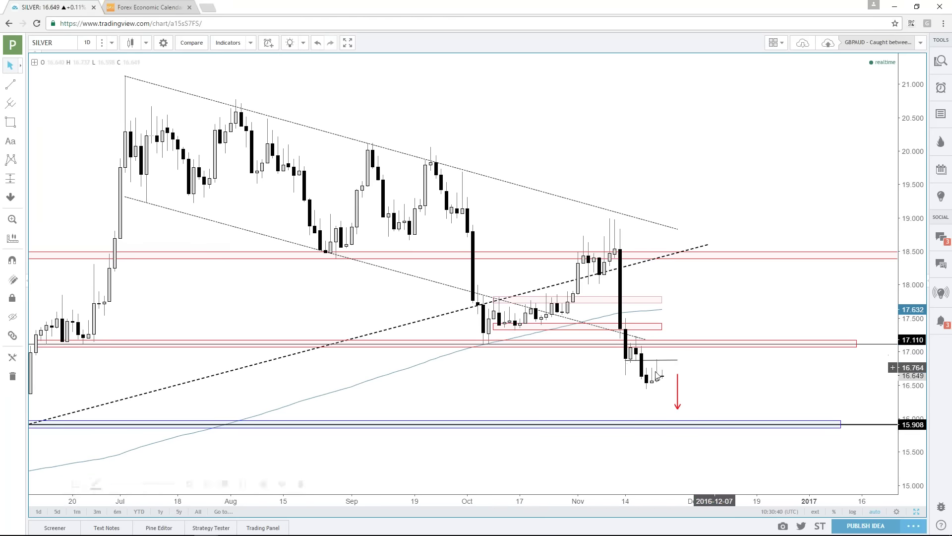
{"action": "left_click", "coordinate": [677, 360]}
{"action": "left_click", "coordinate": [637, 363]}
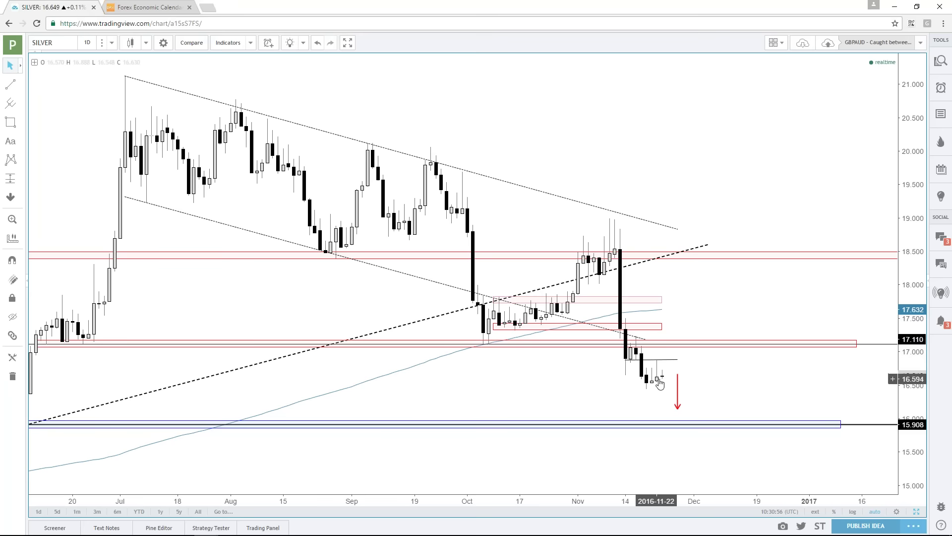
{"action": "scroll", "coordinate": [746, 374], "scroll_direction": "down", "scroll_amount": 1}
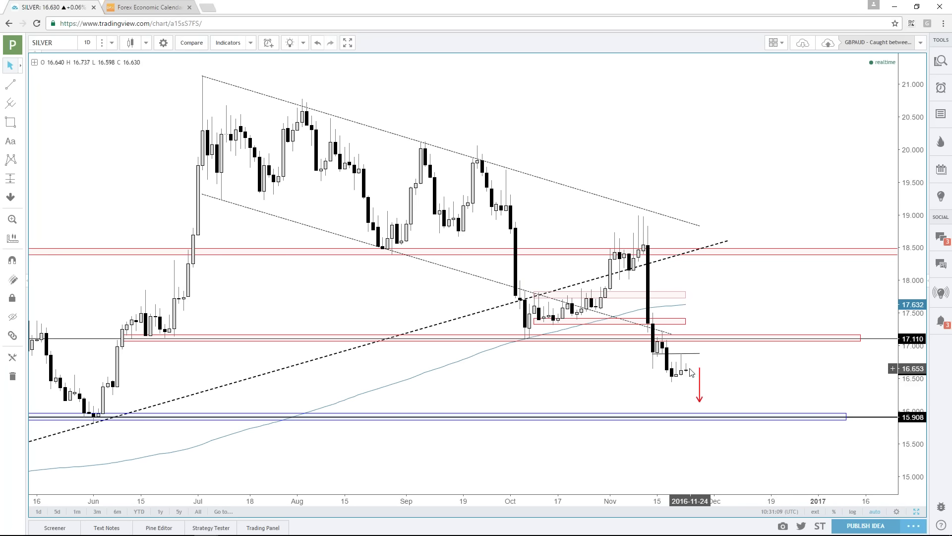
{"action": "mouse_move", "coordinate": [690, 354]}
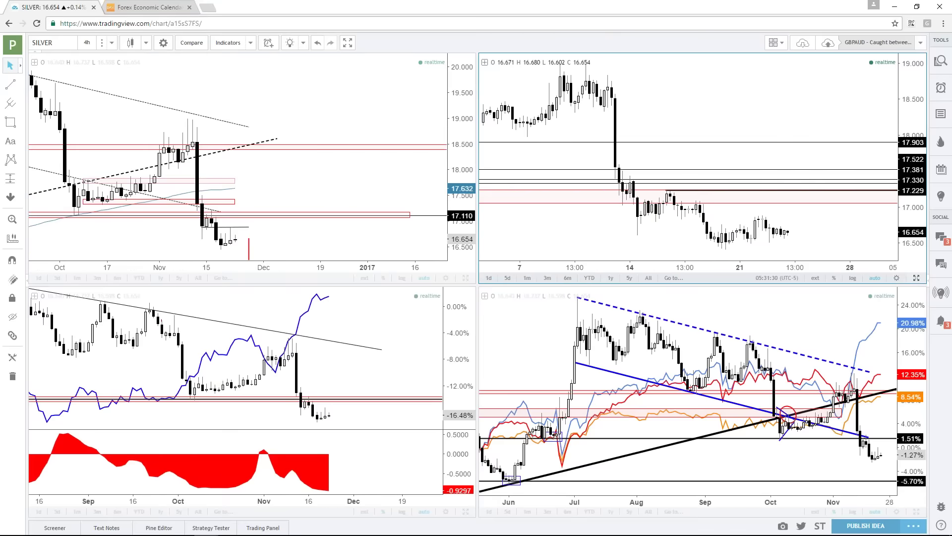
View the intraday SILVER chart full-size, then enlarge the daily SILVER chart and begin a symbol change.
{"action": "key", "text": "alt+Return"}
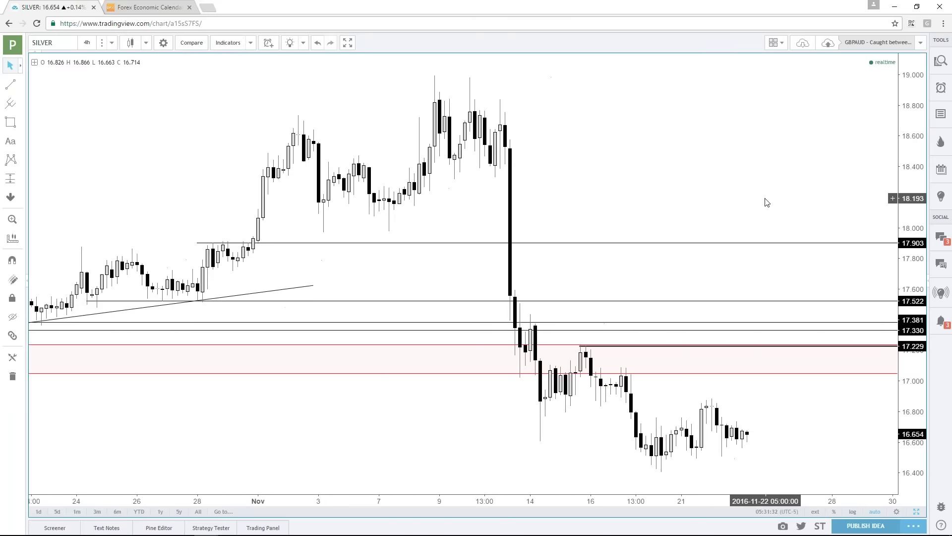
{"action": "scroll", "coordinate": [765, 202], "scroll_direction": "up", "scroll_amount": 1}
{"action": "scroll", "coordinate": [765, 202], "scroll_direction": "down", "scroll_amount": 1}
{"action": "left_click", "coordinate": [910, 510]}
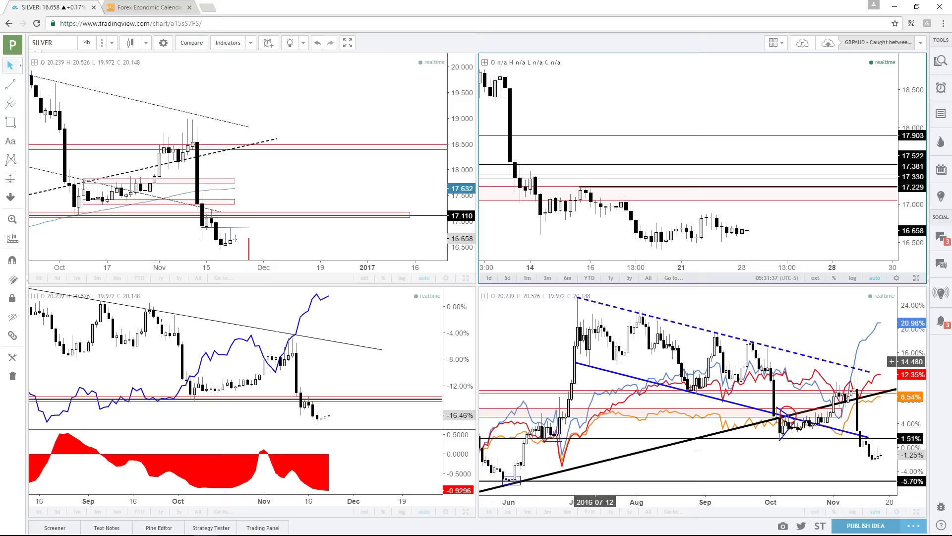
{"action": "key", "text": "alt+Return"}
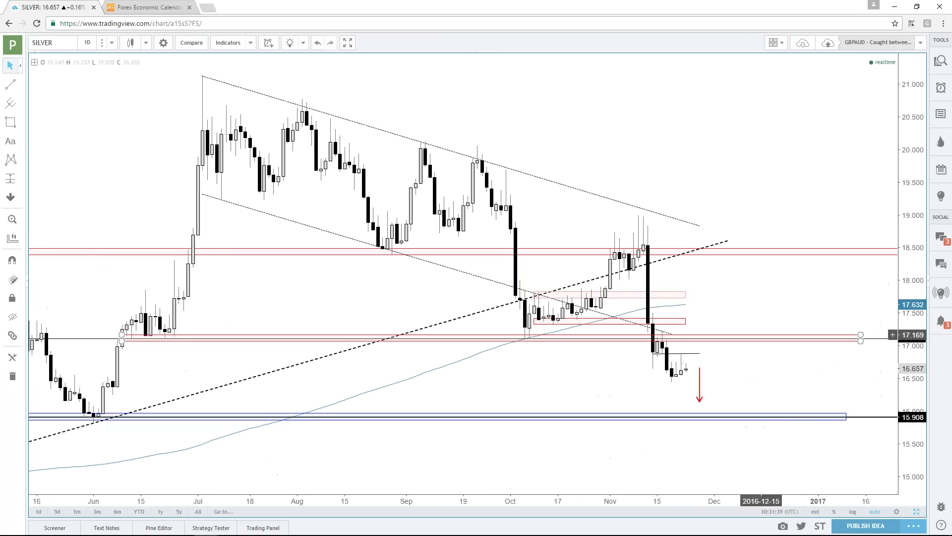
{"action": "left_click", "coordinate": [67, 45]}
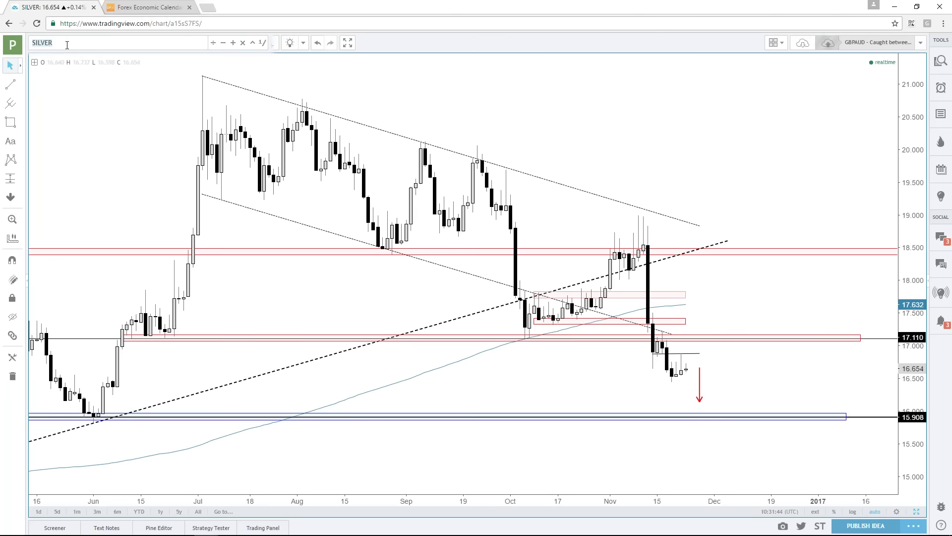
Load USOIL and enlarge its 4-hour chart to full size.
{"action": "type", "text": "USOI"}
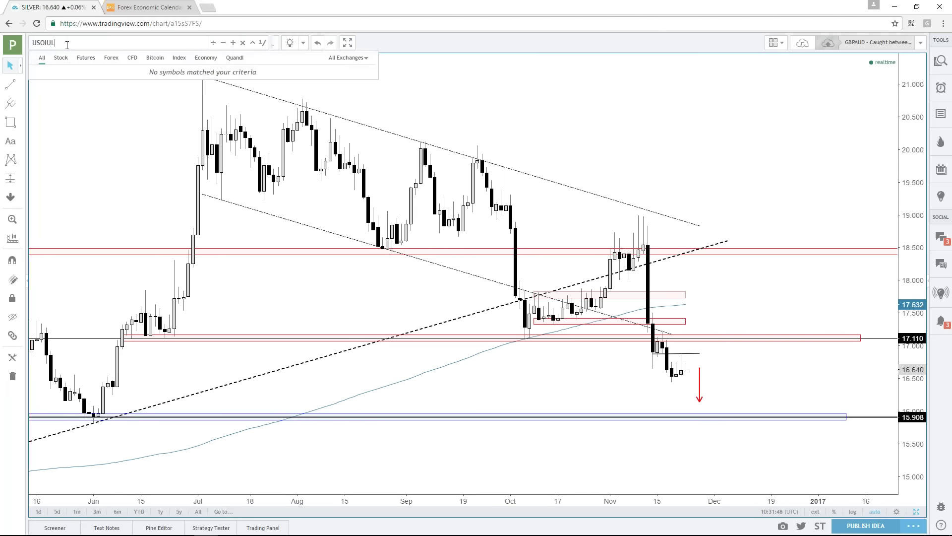
{"action": "type", "text": "L"}
{"action": "key", "text": "Return"}
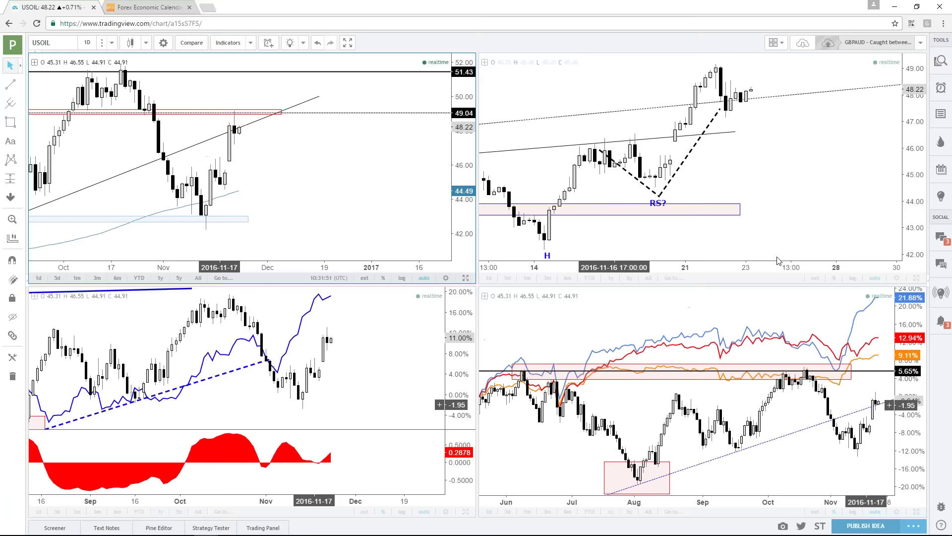
{"action": "left_click", "coordinate": [779, 209]}
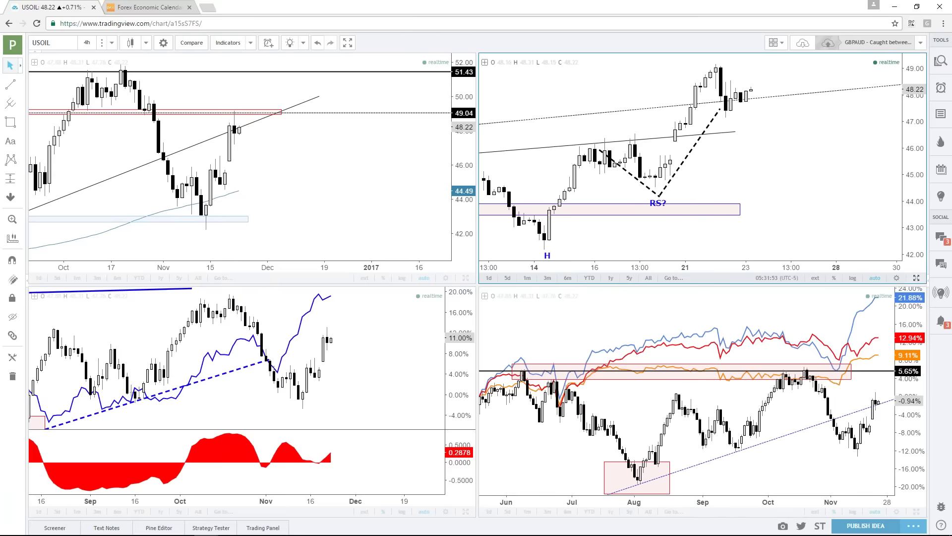
{"action": "key", "text": "alt+Return"}
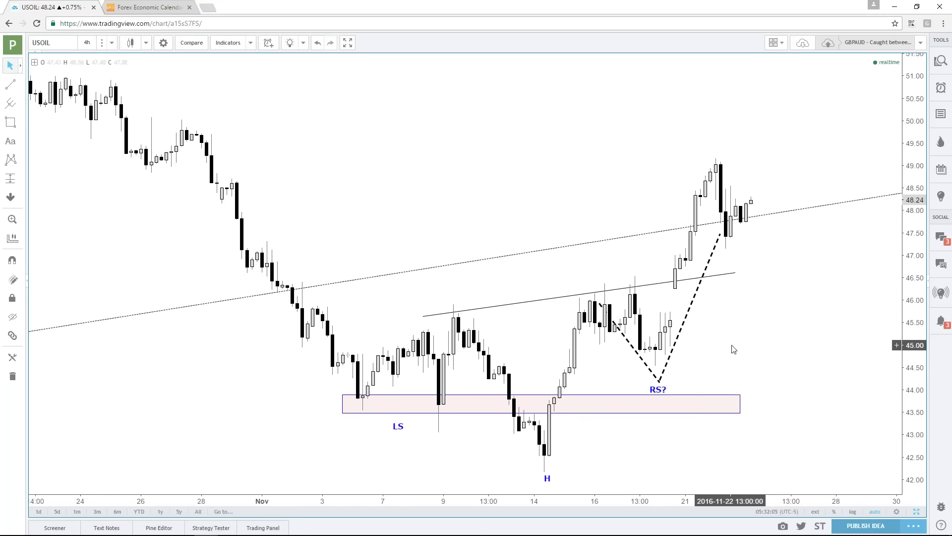
Zoom the USOIL 4-hour chart out to mid-September and select the upper neckline trendline.
{"action": "scroll", "coordinate": [733, 348], "scroll_direction": "up", "scroll_amount": 1}
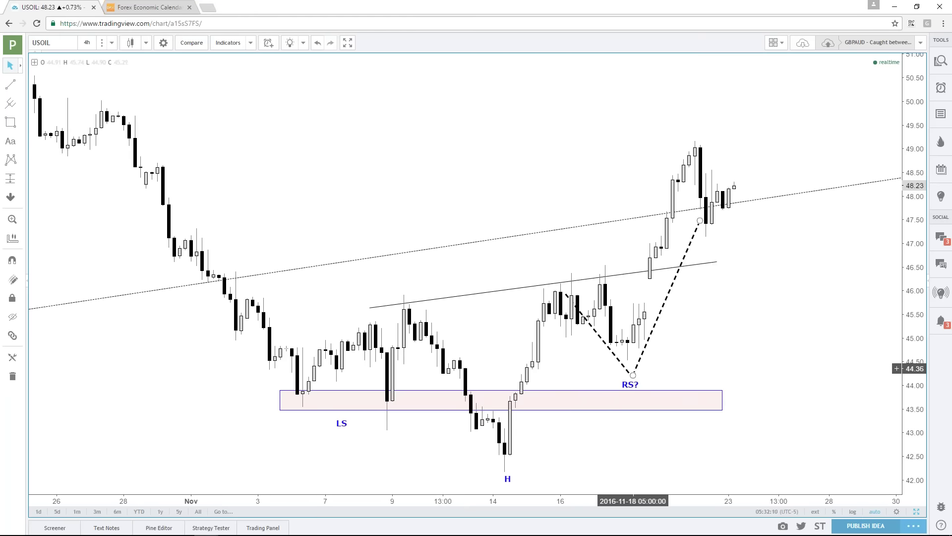
{"action": "scroll", "coordinate": [633, 369], "scroll_direction": "down", "scroll_amount": 3}
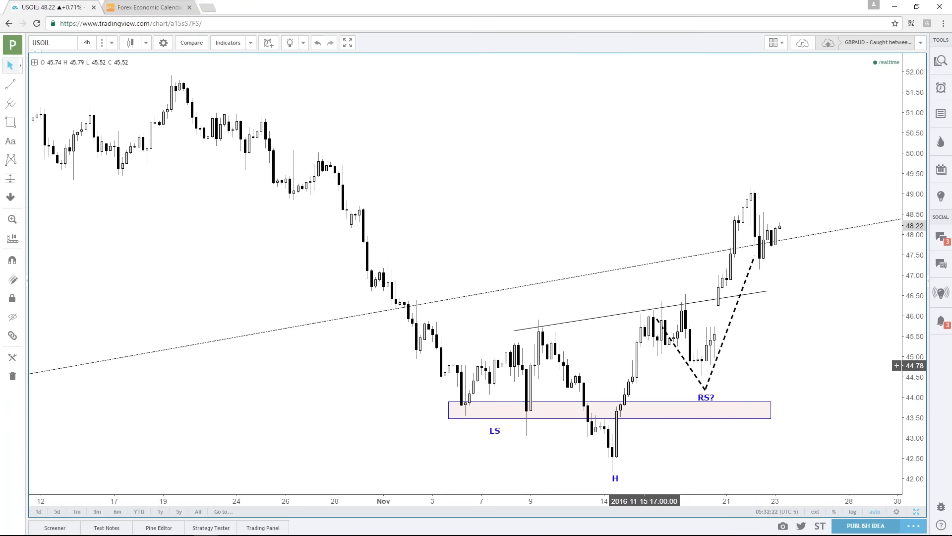
{"action": "scroll", "coordinate": [639, 357], "scroll_direction": "down", "scroll_amount": 3}
{"action": "left_click", "coordinate": [787, 297]}
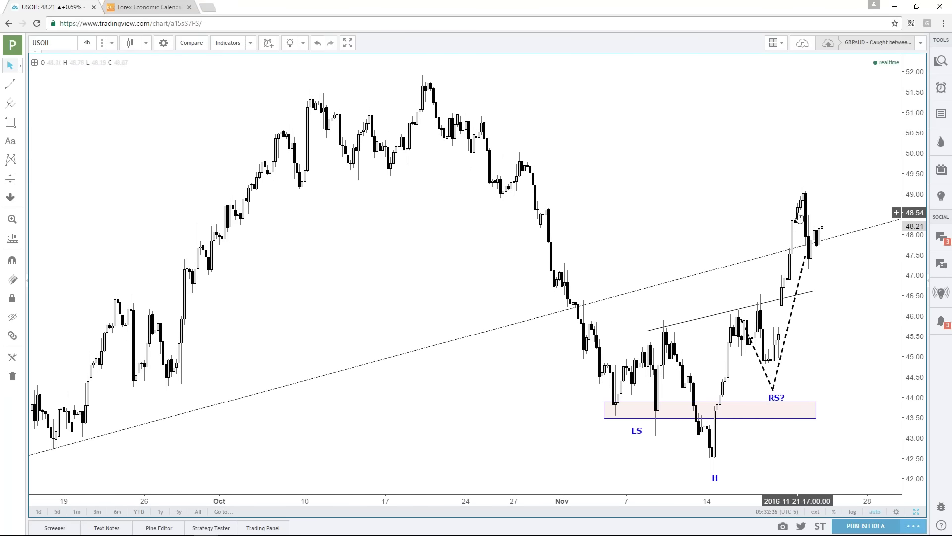
Enlarge the daily USOIL pane from the four-chart layout and select the red 49.04 resistance zone.
{"action": "left_click", "coordinate": [916, 512]}
{"action": "left_click", "coordinate": [401, 199]}
{"action": "left_click", "coordinate": [465, 277]}
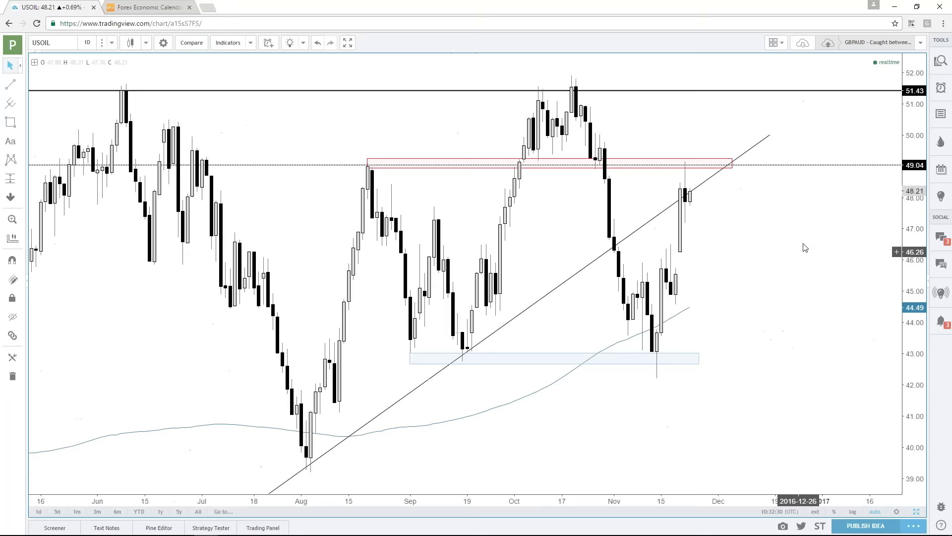
{"action": "scroll", "coordinate": [568, 347], "scroll_direction": "down", "scroll_amount": 5}
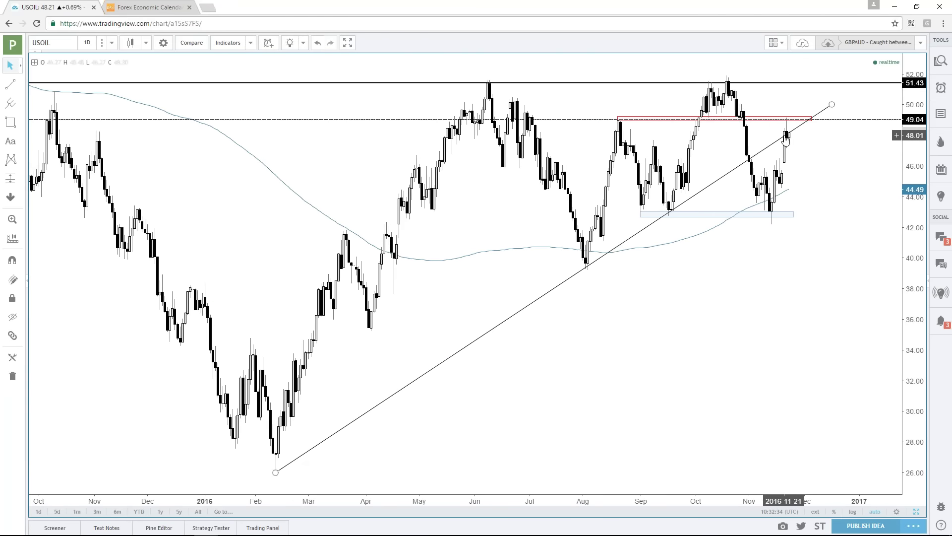
{"action": "scroll", "coordinate": [705, 120], "scroll_direction": "up", "scroll_amount": 2}
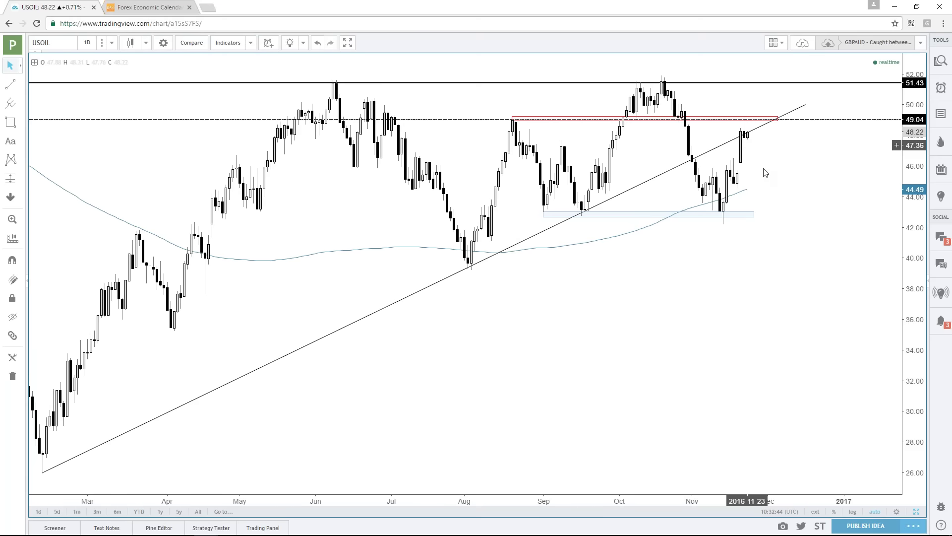
{"action": "scroll", "coordinate": [786, 205], "scroll_direction": "up", "scroll_amount": 3}
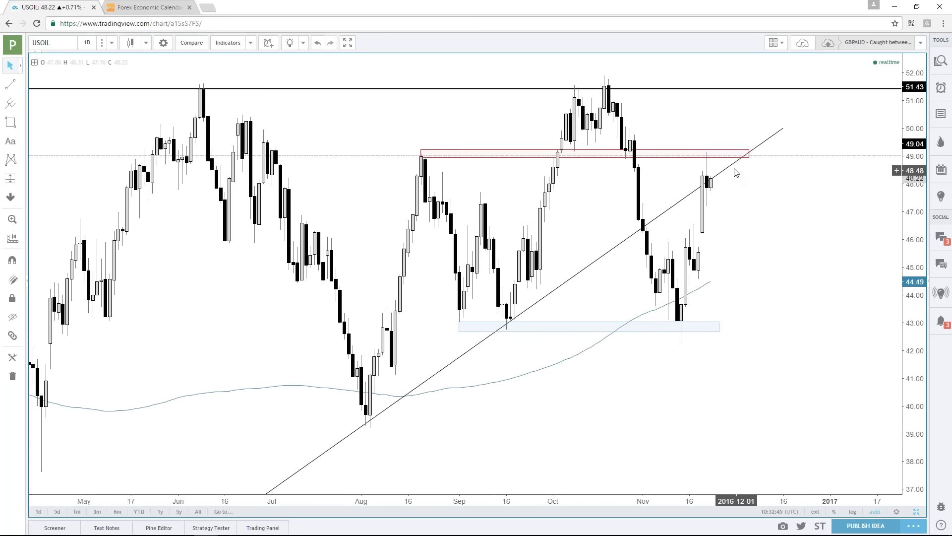
{"action": "left_click", "coordinate": [709, 150]}
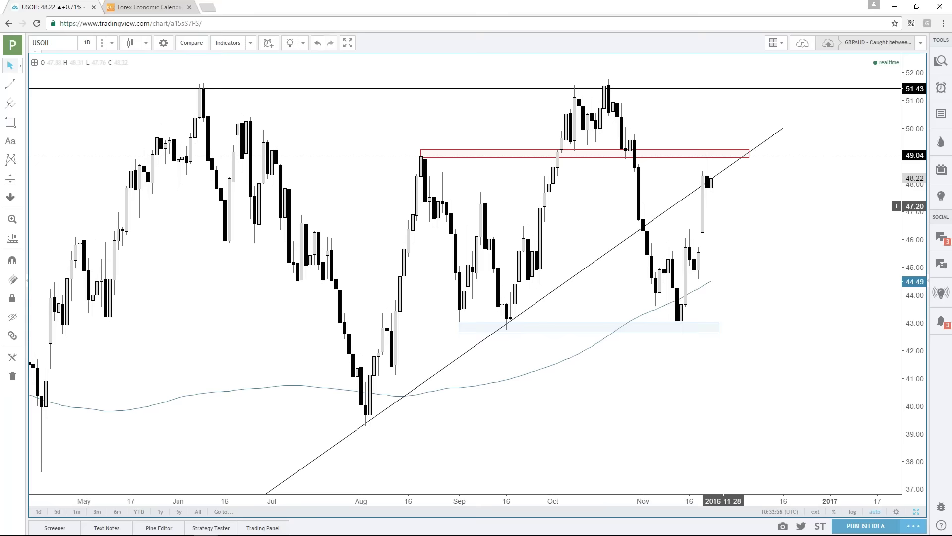
Draw a small blue box over the late-August high and copy it onto the October and late-November highs.
{"action": "scroll", "coordinate": [745, 255], "scroll_direction": "down", "scroll_amount": 3}
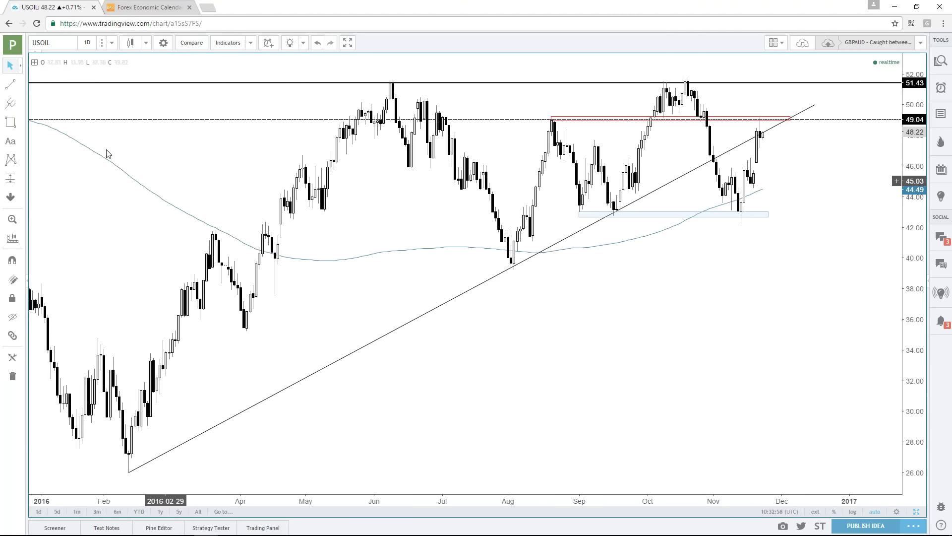
{"action": "left_click", "coordinate": [10, 122]}
{"action": "left_click", "coordinate": [542, 114]}
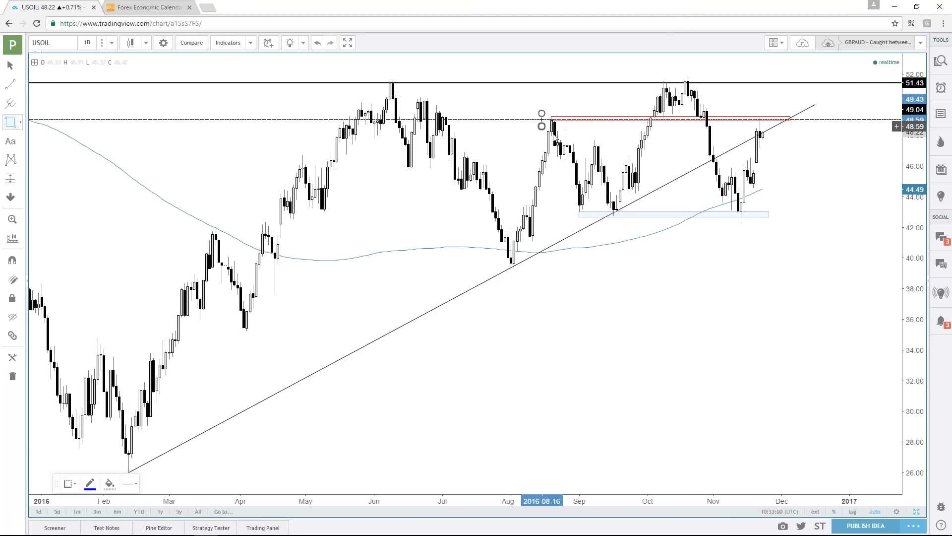
{"action": "left_click", "coordinate": [569, 130]}
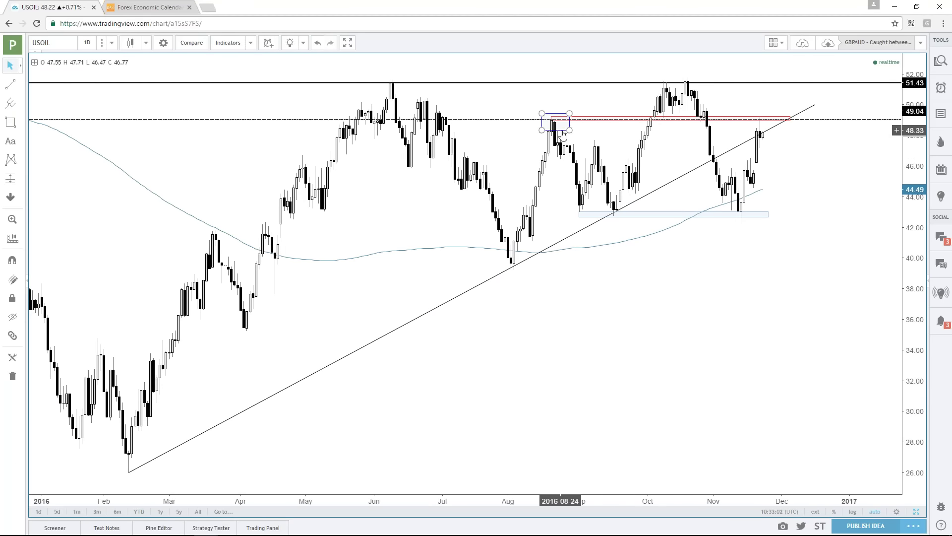
{"action": "mouse_move", "coordinate": [561, 130]}
{"action": "left_mouse_down"}
{"action": "mouse_move", "coordinate": [578, 108]}
{"action": "mouse_move", "coordinate": [740, 82]}
{"action": "mouse_move", "coordinate": [770, 128]}
{"action": "left_mouse_up"}
{"action": "left_click", "coordinate": [801, 224]}
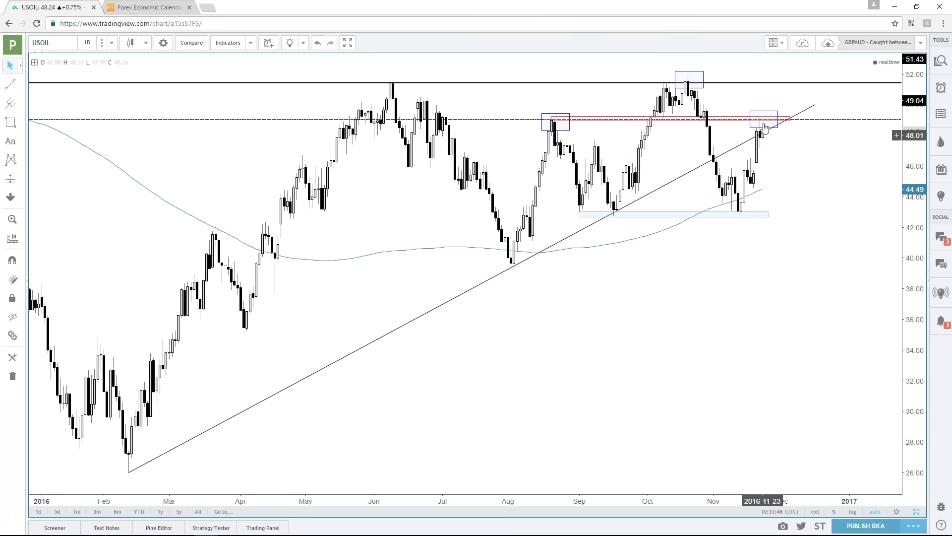
Review the annotated USOIL daily chart and begin changing the symbol.
{"action": "scroll", "coordinate": [757, 179], "scroll_direction": "up", "scroll_amount": 3}
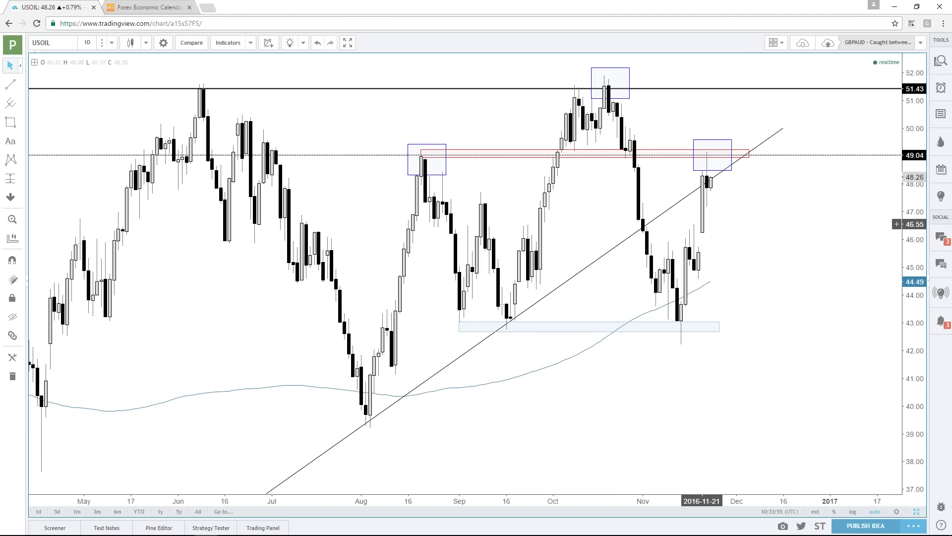
{"action": "scroll", "coordinate": [730, 245], "scroll_direction": "down", "scroll_amount": 2}
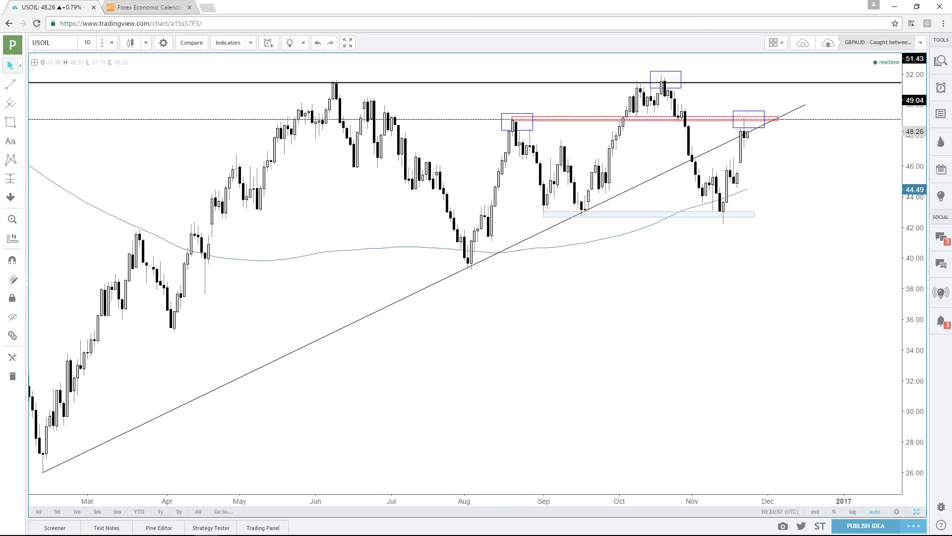
{"action": "left_click", "coordinate": [68, 43]}
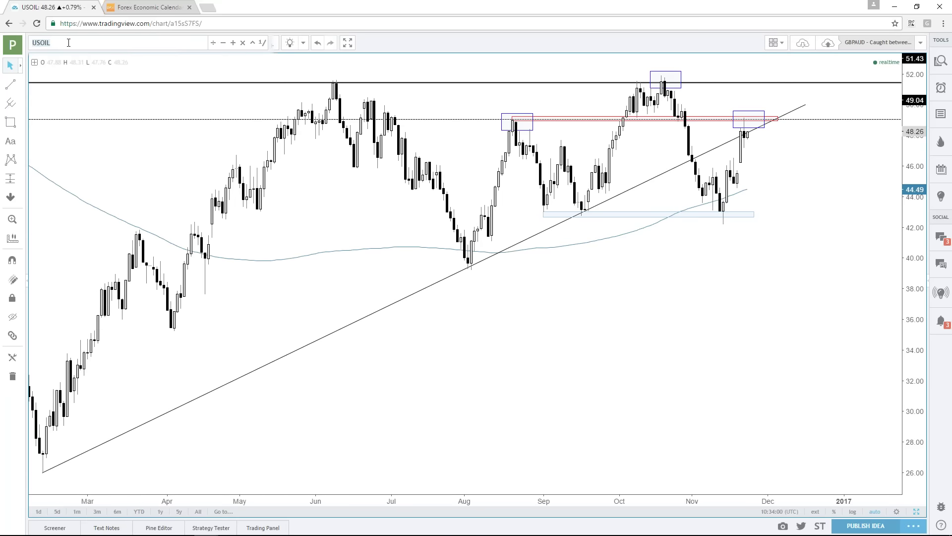
Switch the chart symbol to DAX.
{"action": "type", "text": "DAX"}
{"action": "key", "text": "Return"}
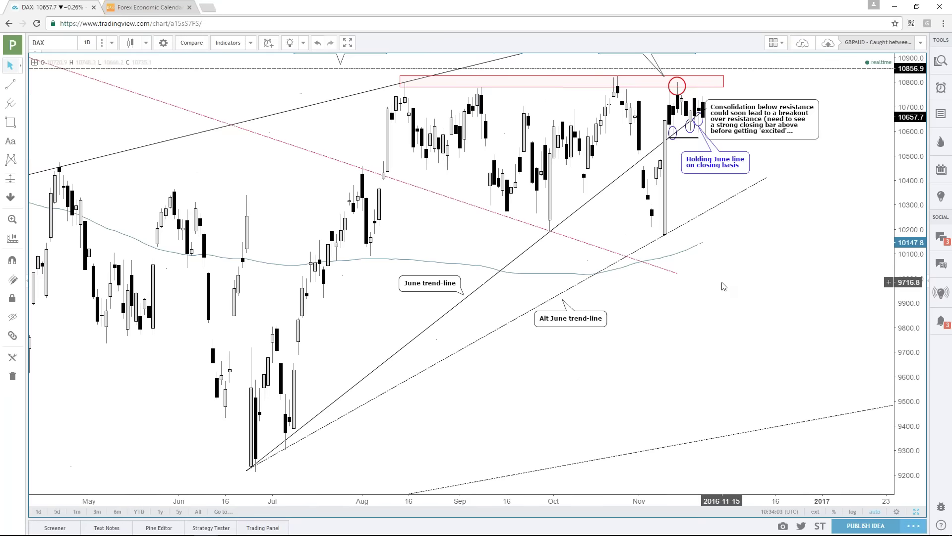
{"action": "scroll", "coordinate": [723, 286], "scroll_direction": "up", "scroll_amount": 3}
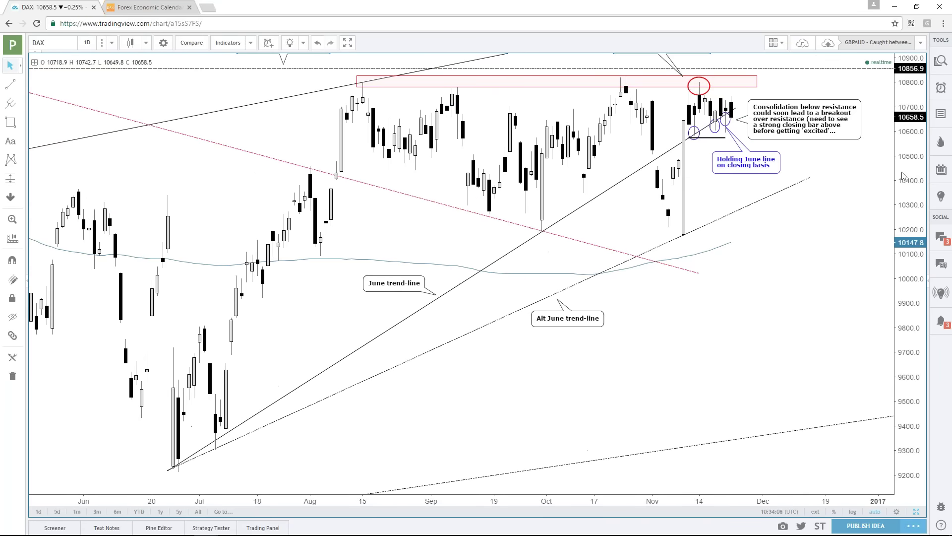
Rescale the DAX price axis and shift the consolidation callout slightly right.
{"action": "left_click_drag", "start_coordinate": [903, 176], "coordinate": [904, 218]}
{"action": "scroll", "coordinate": [686, 325], "scroll_direction": "up", "scroll_amount": 2}
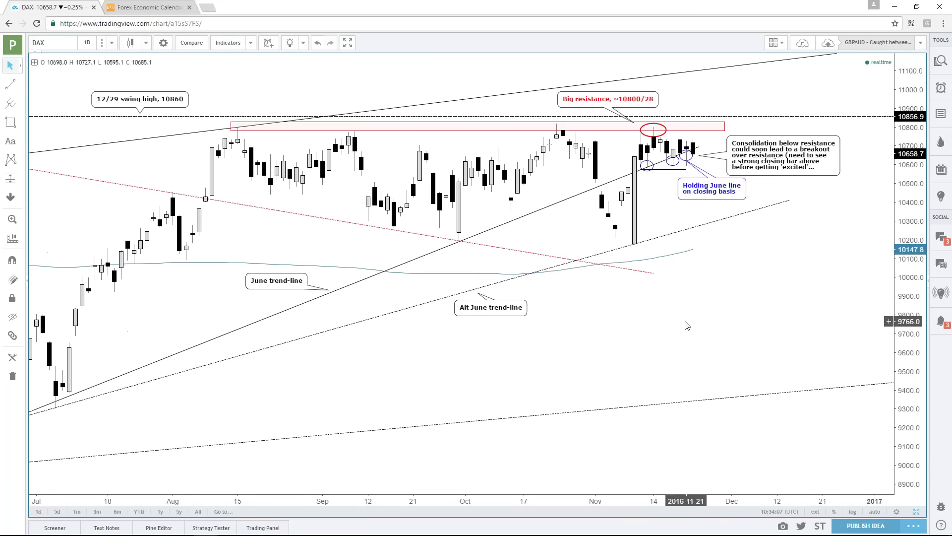
{"action": "scroll", "coordinate": [687, 326], "scroll_direction": "down", "scroll_amount": 4}
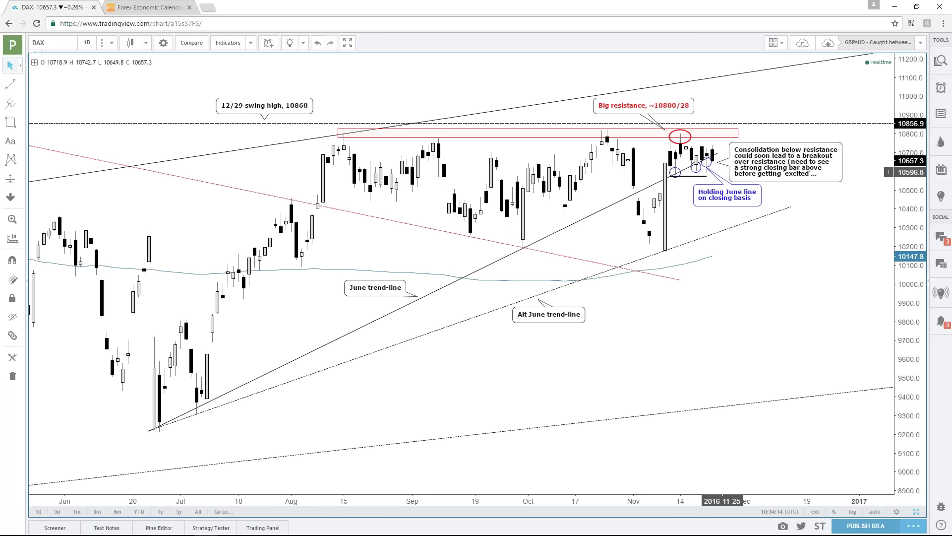
{"action": "left_click_drag", "start_coordinate": [915, 406], "coordinate": [914, 382]}
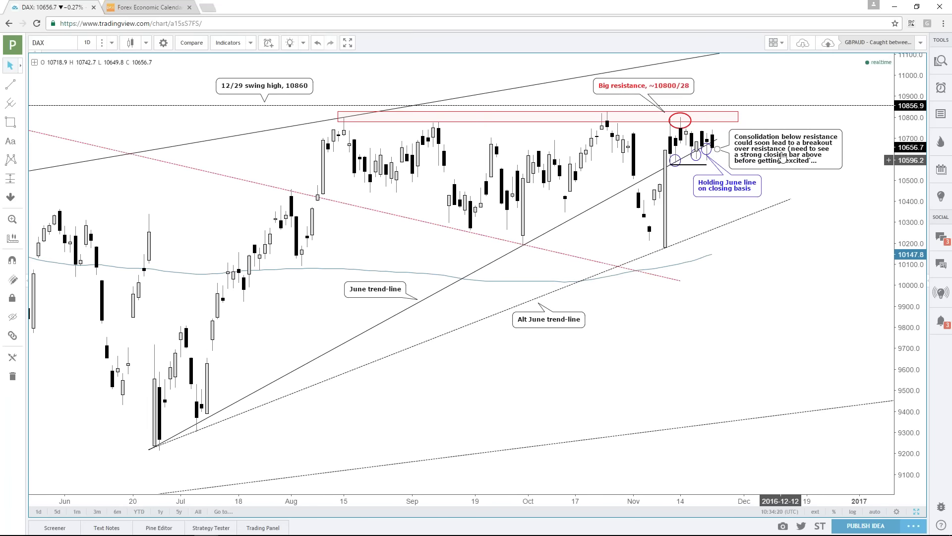
{"action": "left_click_drag", "start_coordinate": [783, 151], "coordinate": [798, 151]}
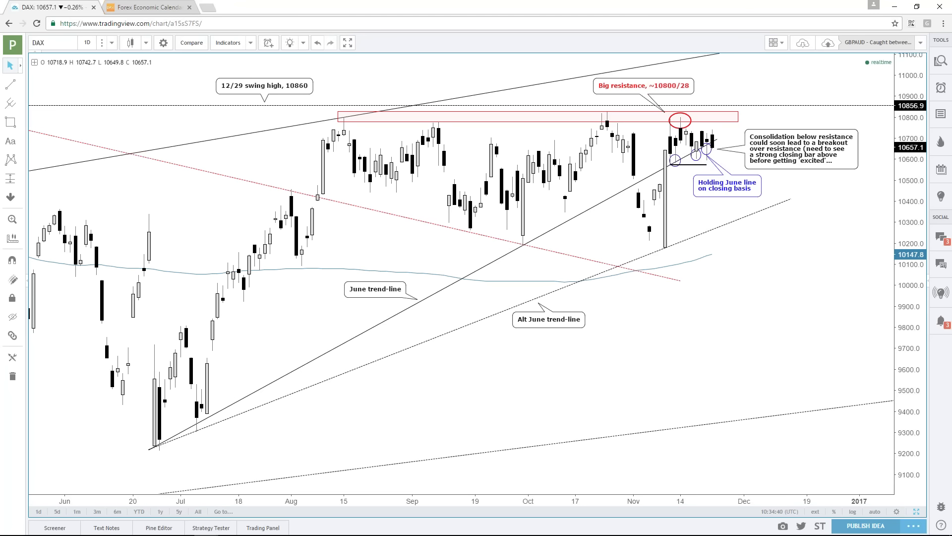
Enlarge the top-right DAX chart and set its interval to 1 hour.
{"action": "left_click", "coordinate": [914, 511]}
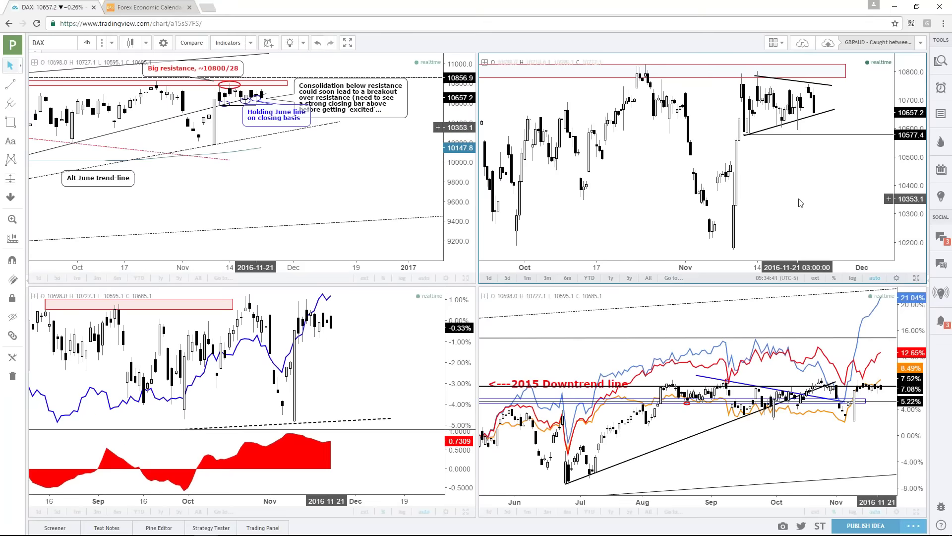
{"action": "left_click", "coordinate": [916, 278]}
{"action": "scroll", "coordinate": [644, 245], "scroll_direction": "up", "scroll_amount": 3}
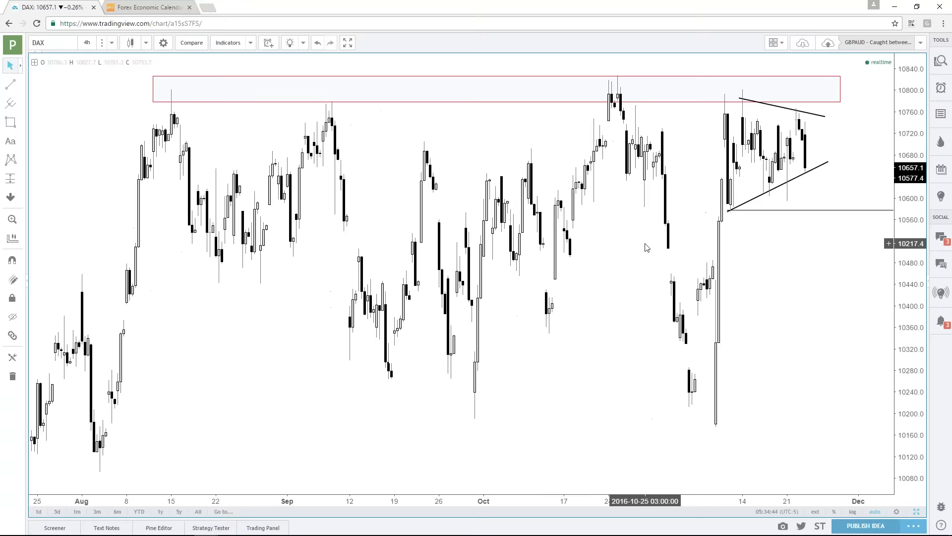
{"action": "left_click", "coordinate": [87, 42]}
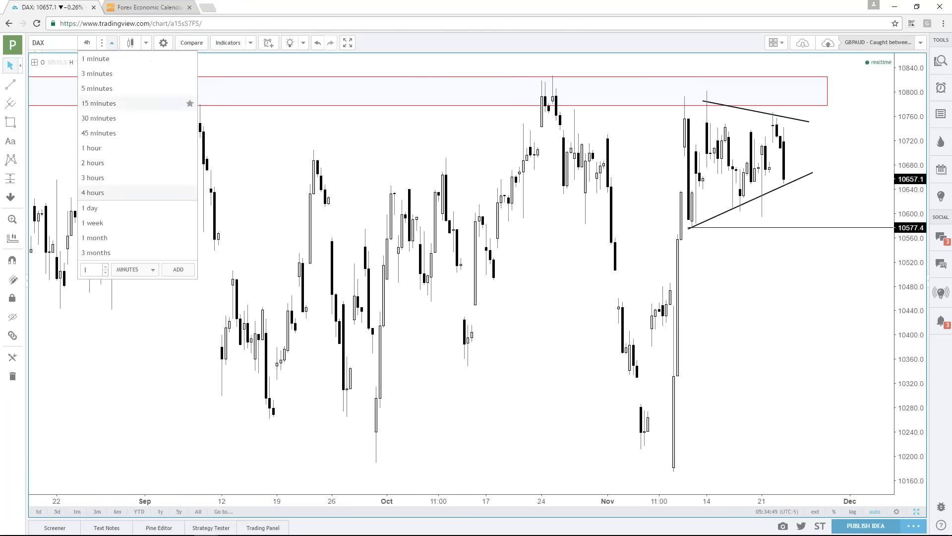
{"action": "left_click", "coordinate": [106, 152]}
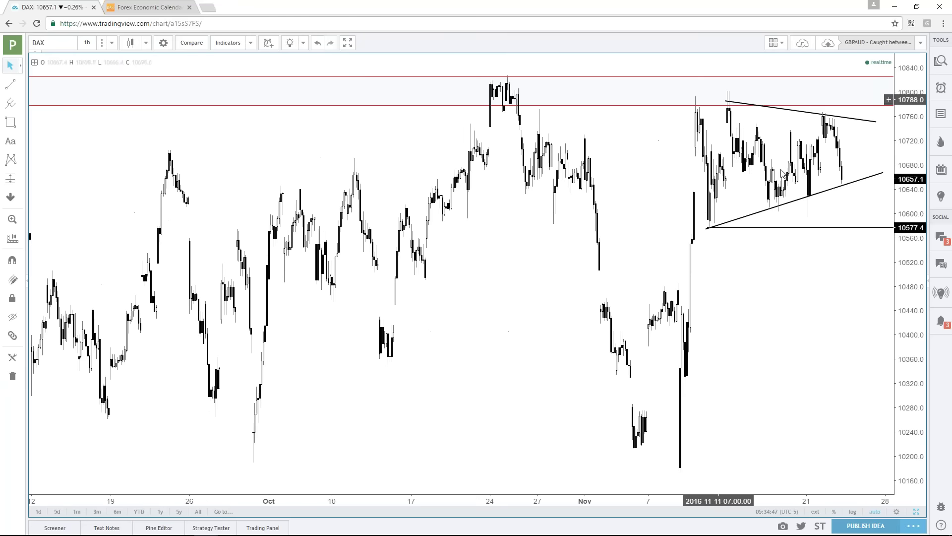
Box the swing highs along the triangle's upper line with blue rectangles and make room on the right.
{"action": "left_click", "coordinate": [10, 122]}
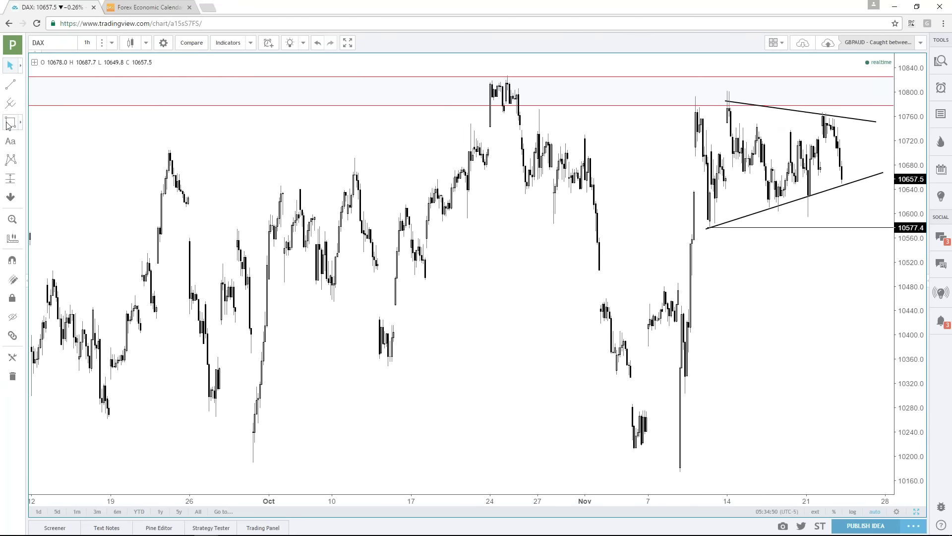
{"action": "mouse_move", "coordinate": [687, 93]}
{"action": "left_mouse_down"}
{"action": "mouse_move", "coordinate": [711, 109]}
{"action": "mouse_move", "coordinate": [731, 105]}
{"action": "mouse_move", "coordinate": [691, 109]}
{"action": "mouse_move", "coordinate": [824, 127]}
{"action": "left_mouse_up"}
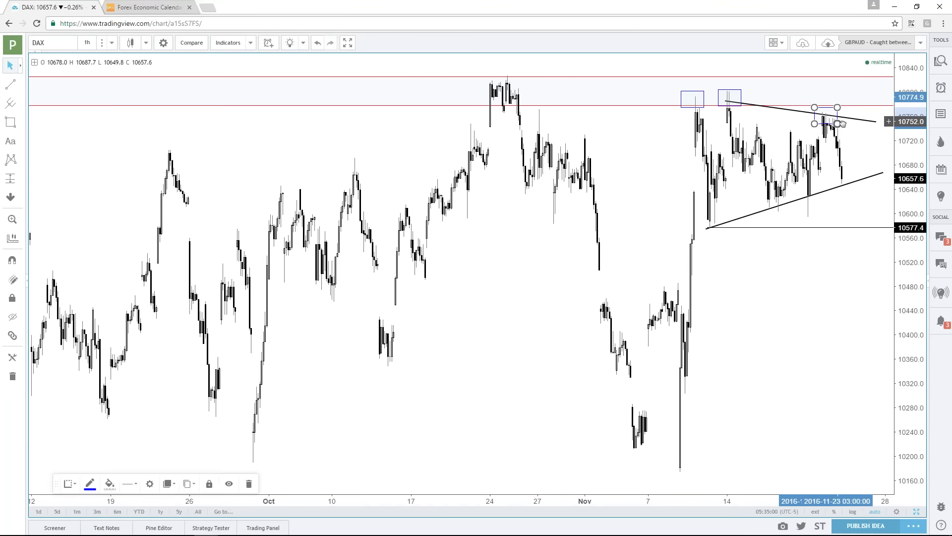
{"action": "left_click", "coordinate": [795, 131]}
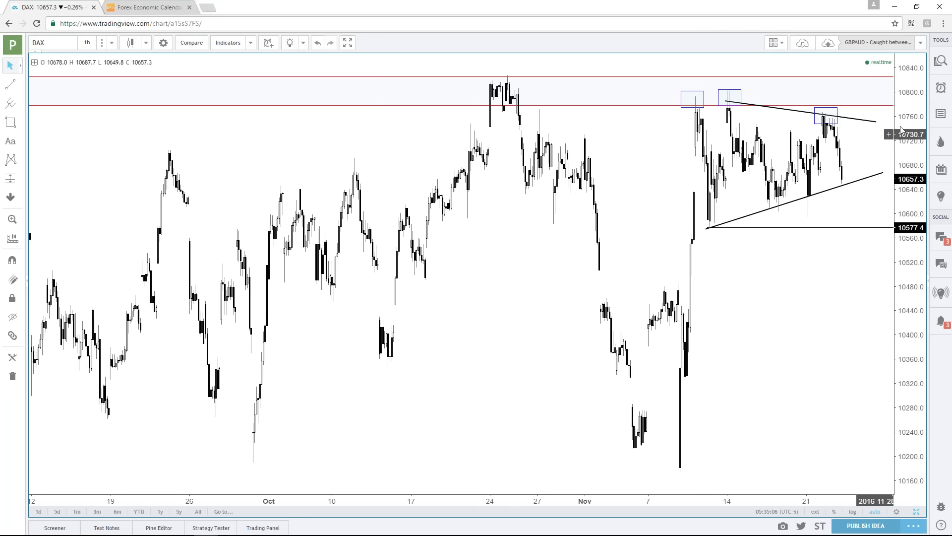
{"action": "left_click_drag", "start_coordinate": [807, 302], "coordinate": [764, 300]}
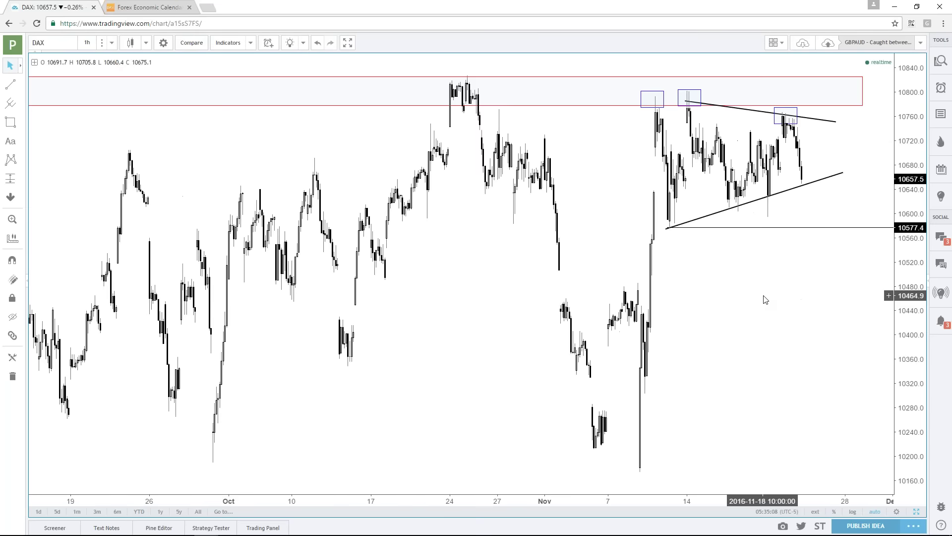
{"action": "scroll", "coordinate": [764, 295], "scroll_direction": "up", "scroll_amount": 1}
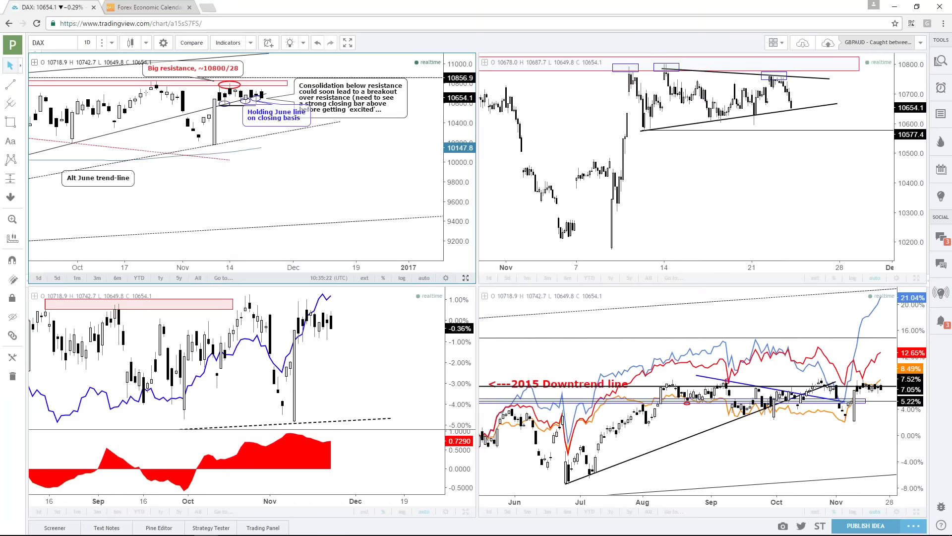
Enlarge the daily DAX chart, select its Big resistance zone, and begin entering a new symbol.
{"action": "left_click", "coordinate": [465, 278]}
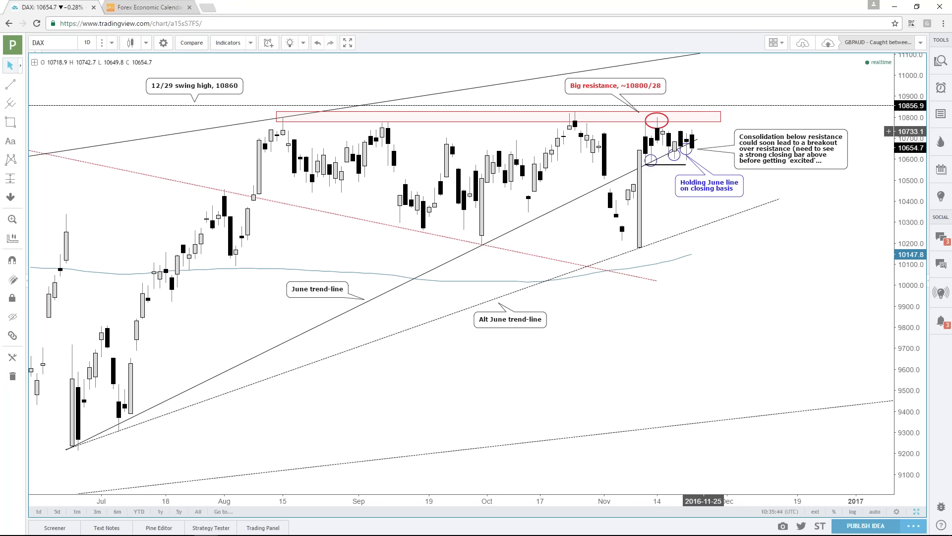
{"action": "left_click", "coordinate": [704, 122]}
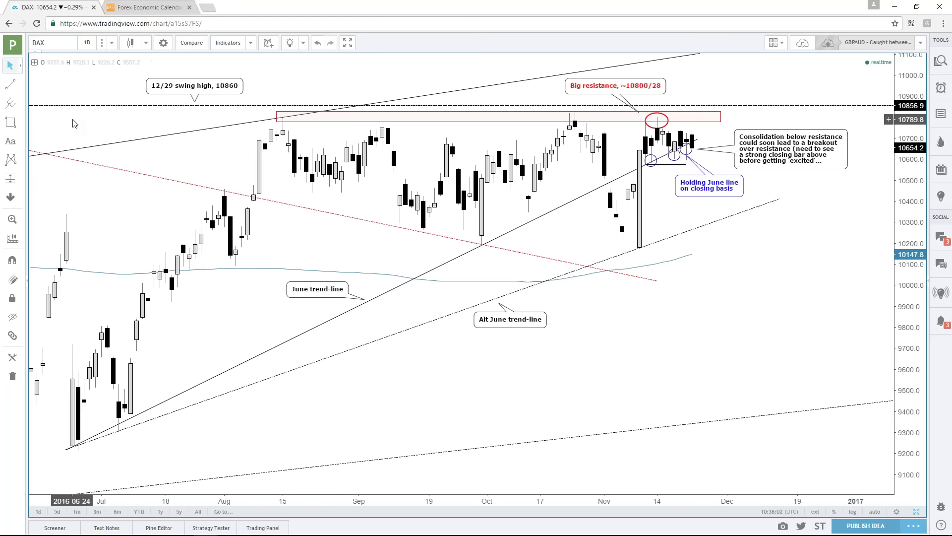
{"action": "left_click", "coordinate": [56, 44]}
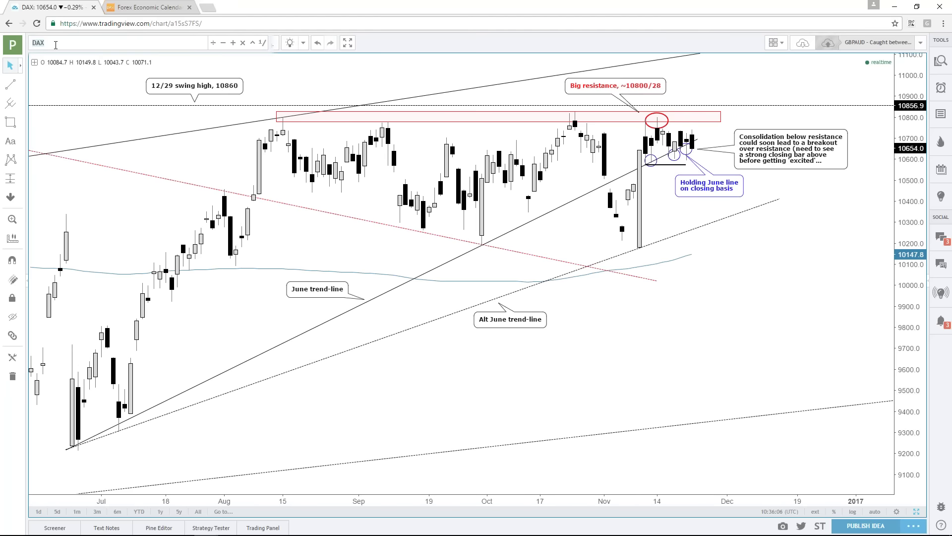
Load the UKX daily chart, pan it, and inspect the light-blue channel near recent lows.
{"action": "type", "text": "UKX"}
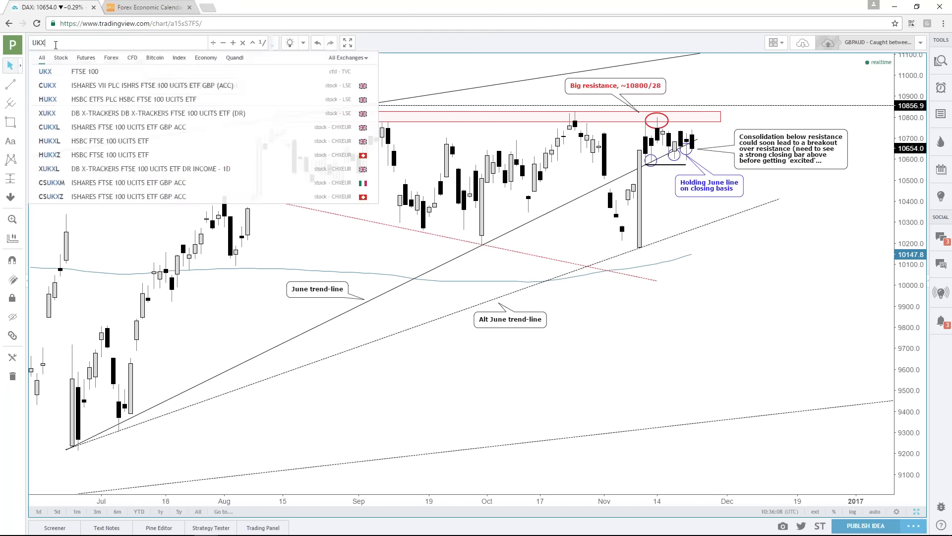
{"action": "key", "text": "Return"}
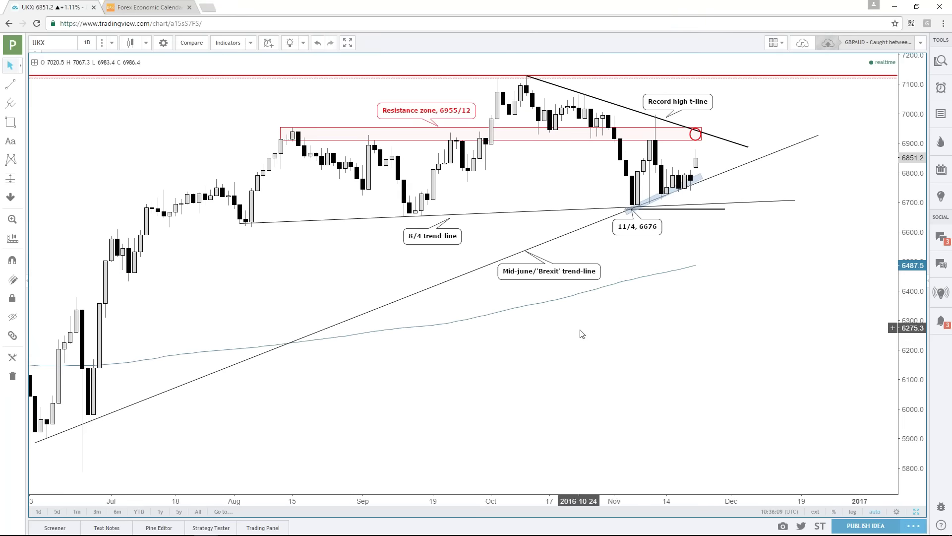
{"action": "left_click_drag", "start_coordinate": [576, 344], "coordinate": [606, 342]}
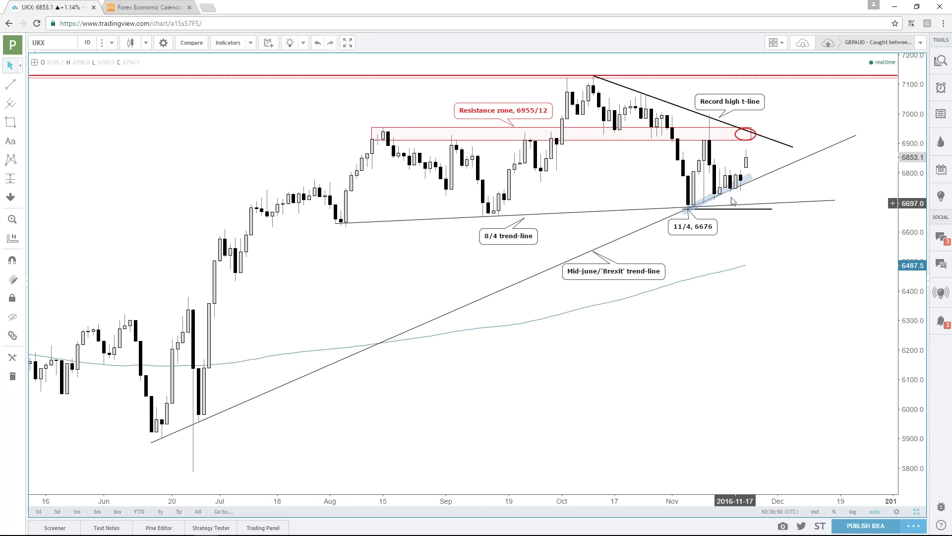
{"action": "left_click", "coordinate": [730, 197]}
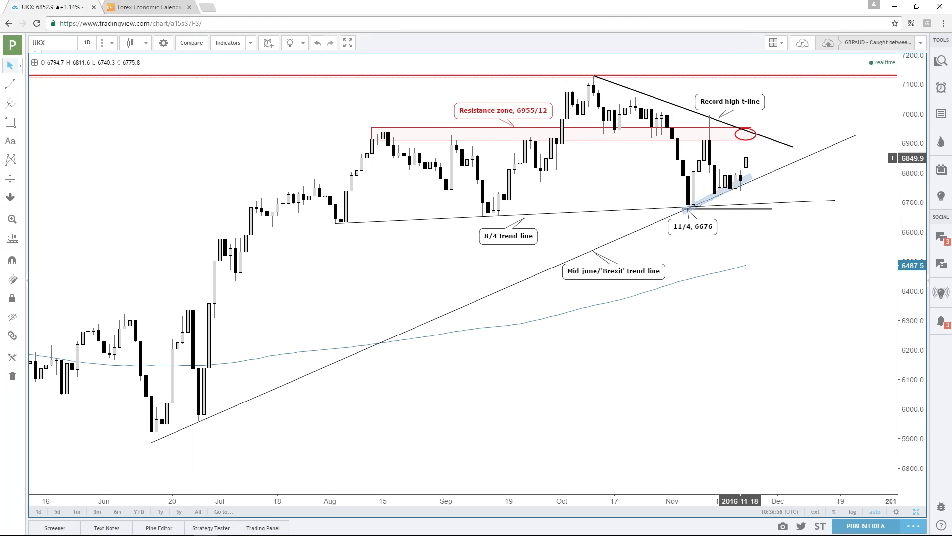
{"action": "scroll", "coordinate": [782, 255], "scroll_direction": "up", "scroll_amount": 1}
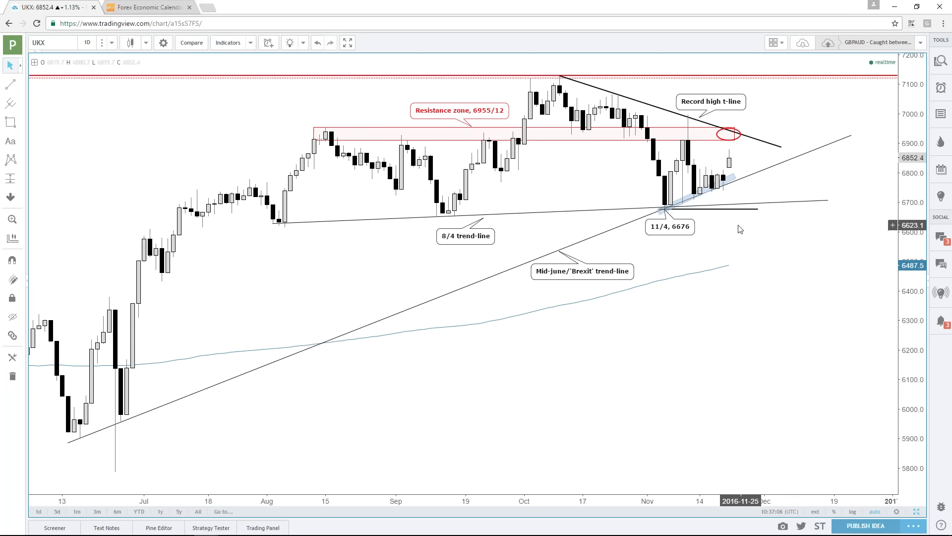
Inspect the red ellipse where UKX's Record high t-line meets the 6955/12 resistance zone.
{"action": "mouse_move", "coordinate": [718, 191]}
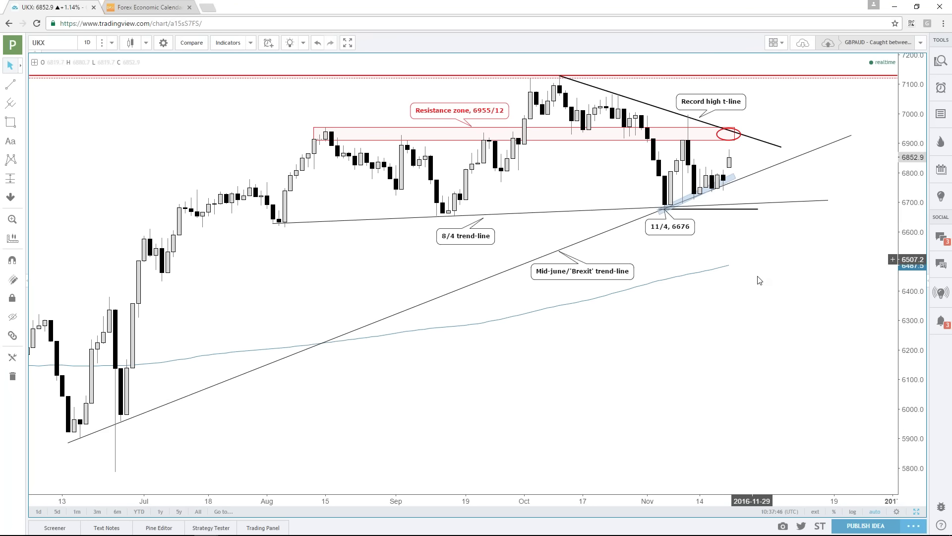
{"action": "left_click_drag", "start_coordinate": [672, 316], "coordinate": [689, 316]}
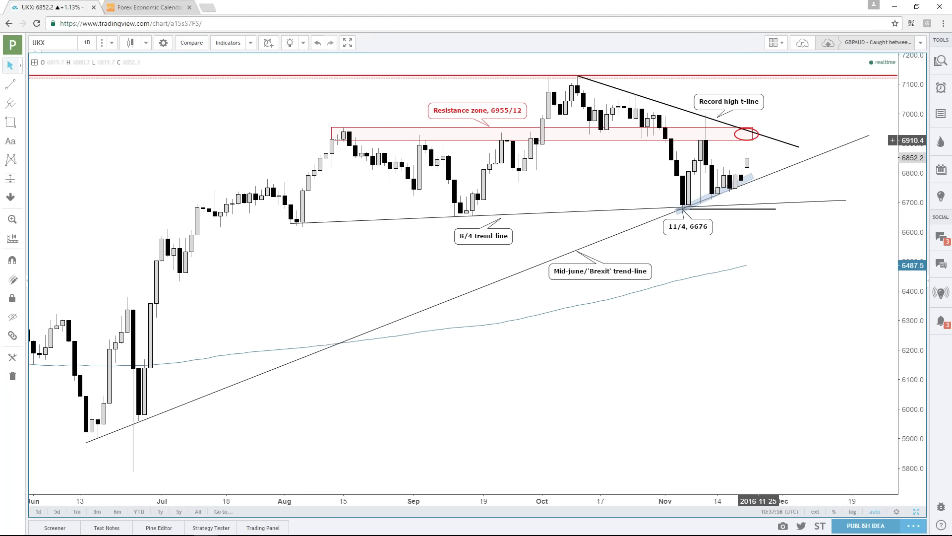
{"action": "left_click", "coordinate": [756, 140]}
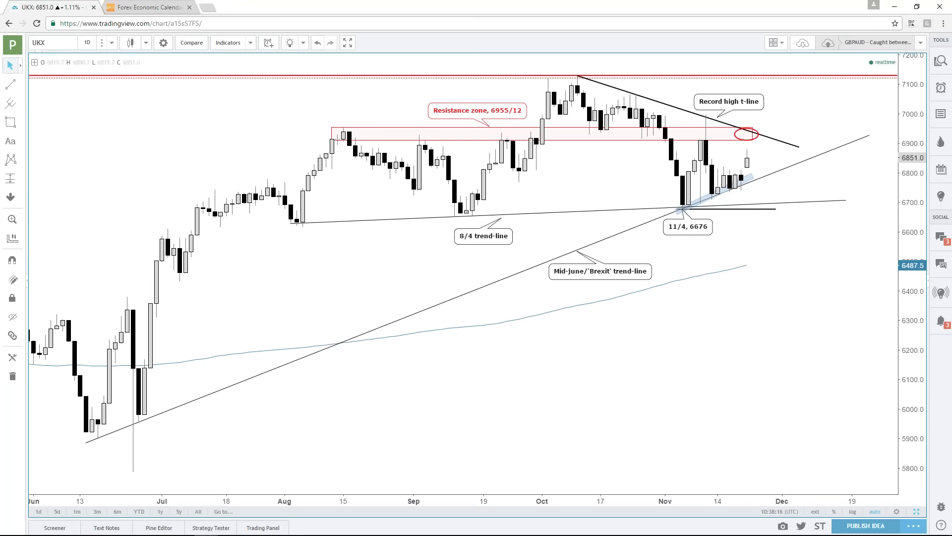
{"action": "left_click", "coordinate": [55, 43]}
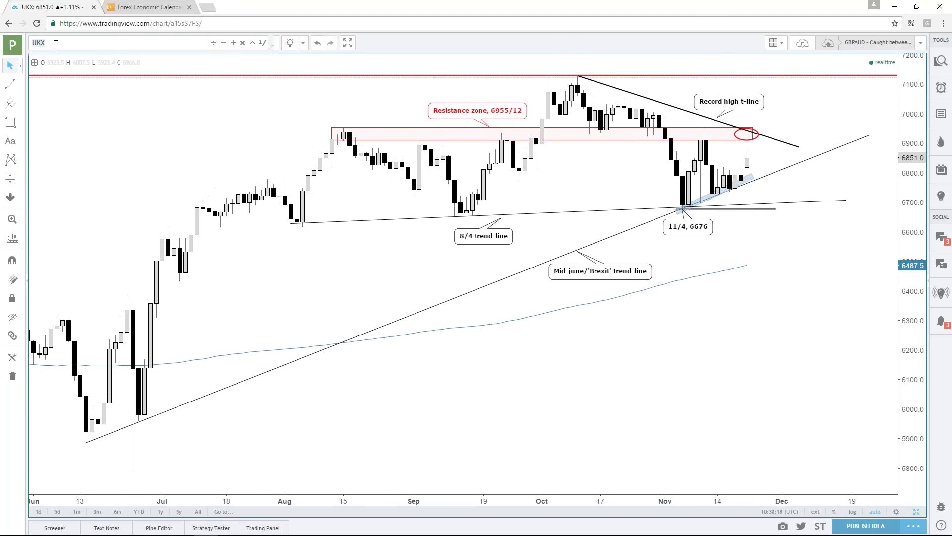
Load the SPX daily chart and zoom out the time axis to a longer history.
{"action": "type", "text": "SPX"}
{"action": "key", "text": "Return"}
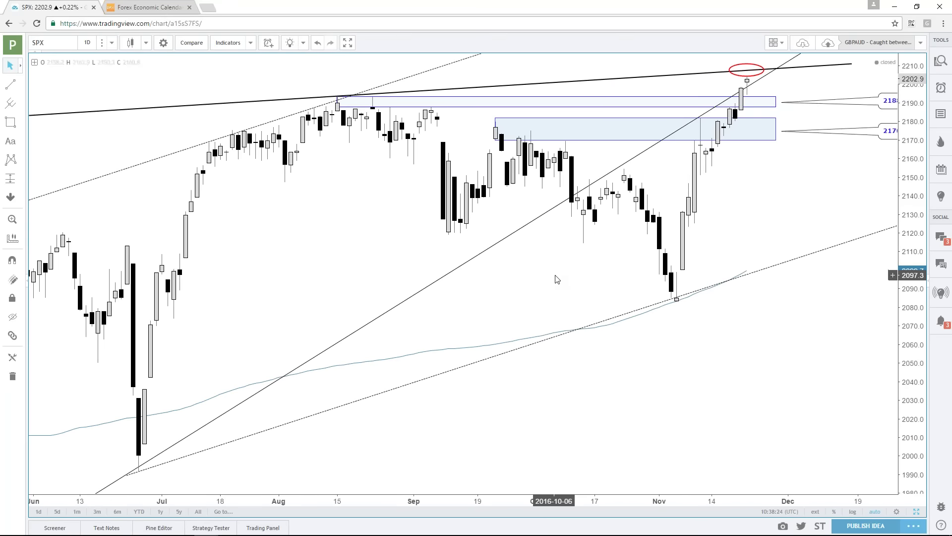
{"action": "scroll", "coordinate": [581, 284], "scroll_direction": "down", "scroll_amount": 1}
{"action": "scroll", "coordinate": [580, 285], "scroll_direction": "down", "scroll_amount": 1}
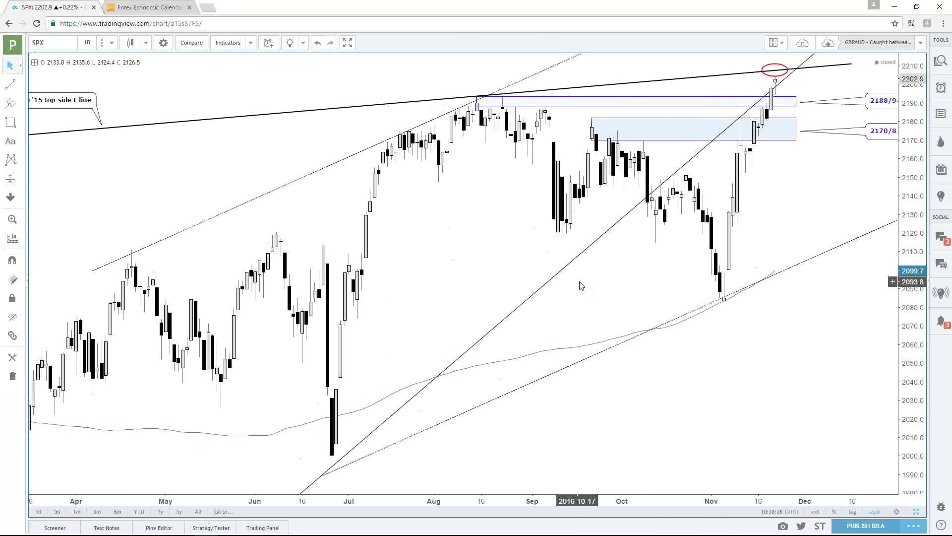
{"action": "scroll", "coordinate": [580, 285], "scroll_direction": "down", "scroll_amount": 1}
{"action": "scroll", "coordinate": [580, 285], "scroll_direction": "up", "scroll_amount": 2}
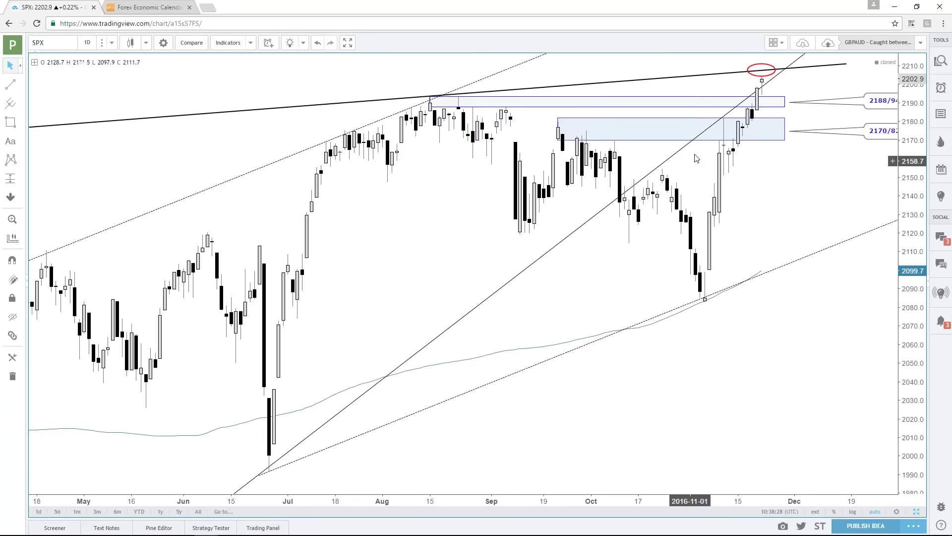
{"action": "scroll", "coordinate": [709, 143], "scroll_direction": "down", "scroll_amount": 2}
{"action": "scroll", "coordinate": [706, 79], "scroll_direction": "up", "scroll_amount": 1}
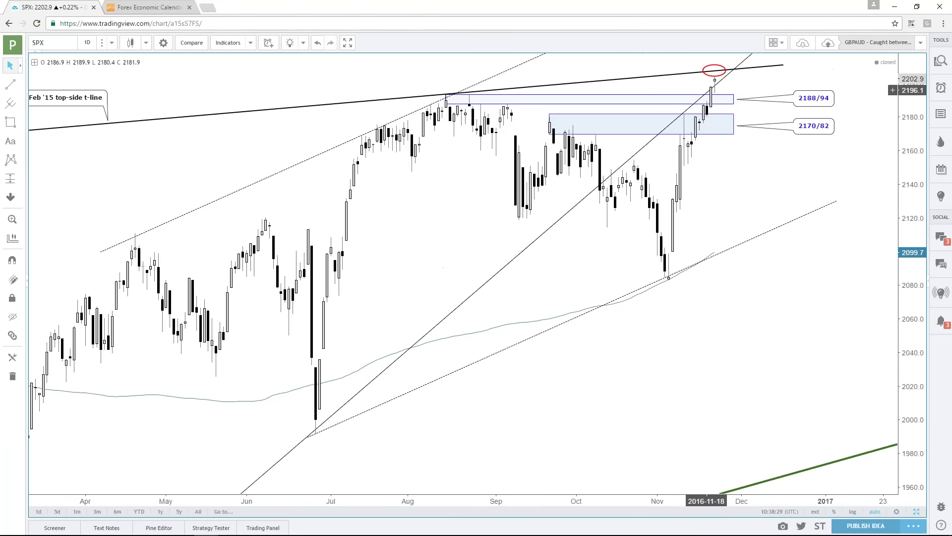
{"action": "scroll", "coordinate": [706, 79], "scroll_direction": "down", "scroll_amount": 4}
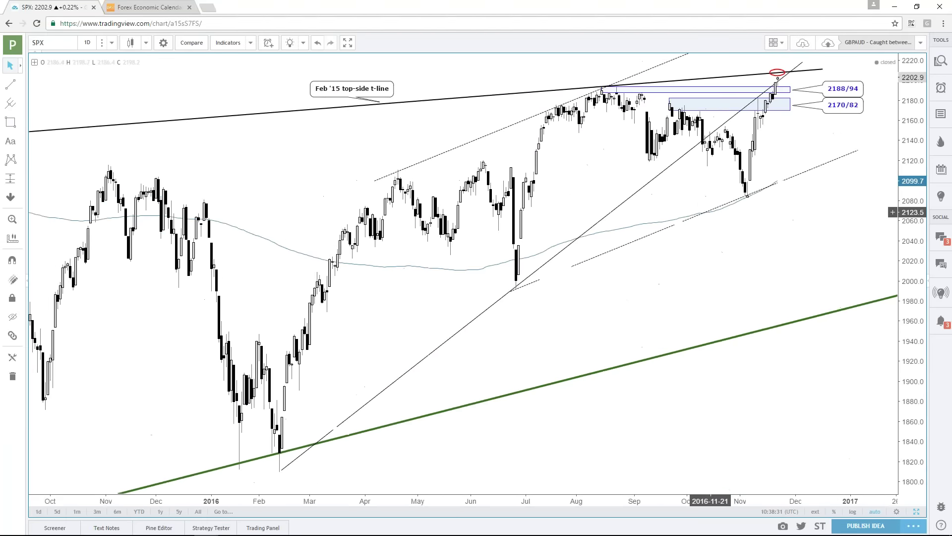
{"action": "scroll", "coordinate": [287, 198], "scroll_direction": "down", "scroll_amount": 1}
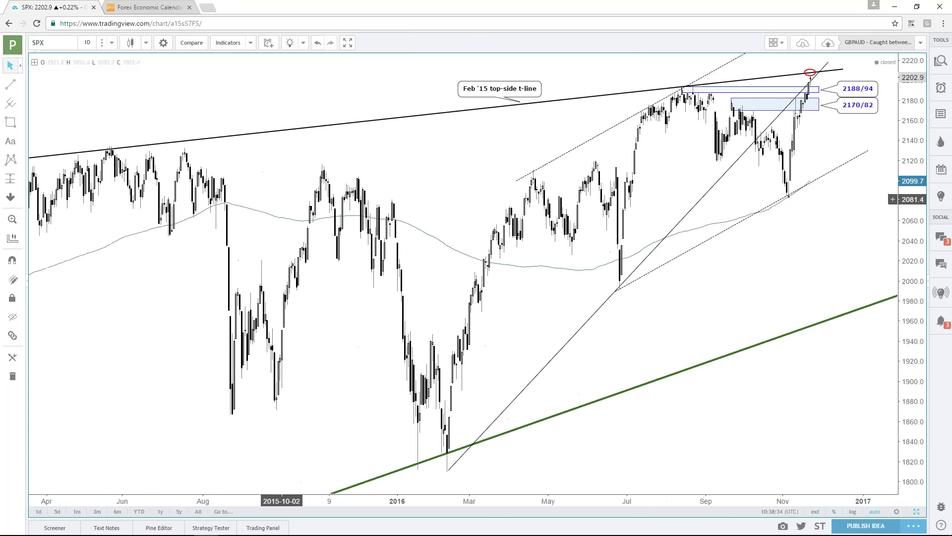
{"action": "scroll", "coordinate": [196, 168], "scroll_direction": "down", "scroll_amount": 1}
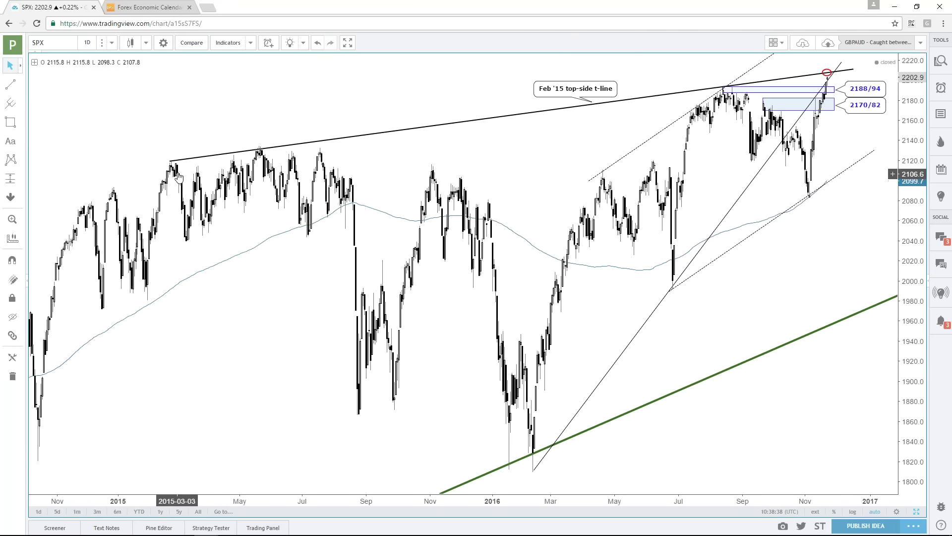
{"action": "scroll", "coordinate": [804, 255], "scroll_direction": "up", "scroll_amount": 2}
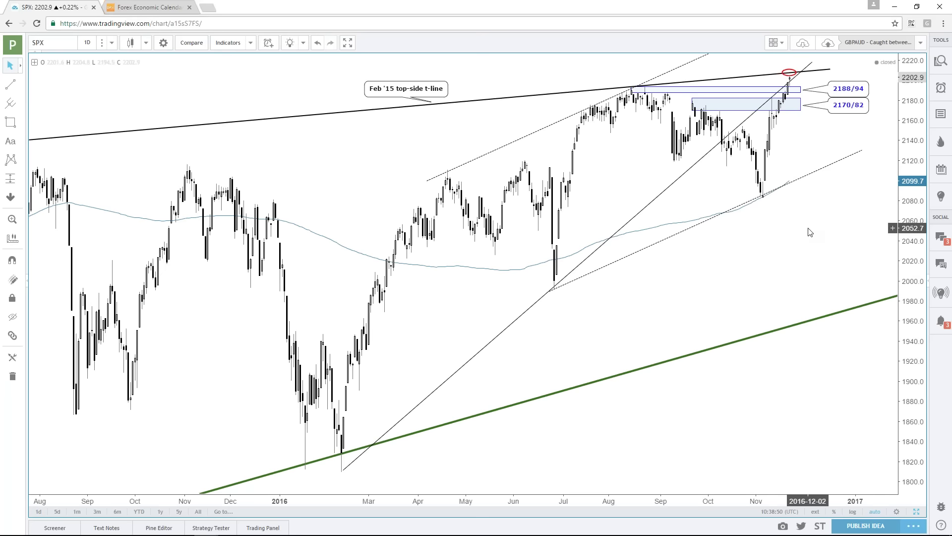
Inspect the long rising trend line and the thin Feb '15 top-side t-line near highs.
{"action": "left_click", "coordinate": [343, 470]}
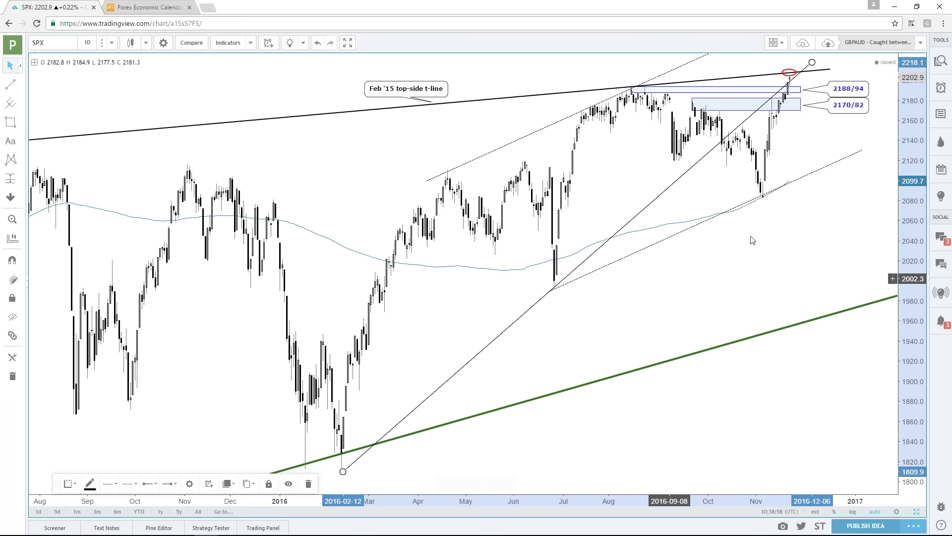
{"action": "left_click", "coordinate": [782, 234]}
{"action": "left_click", "coordinate": [792, 79]}
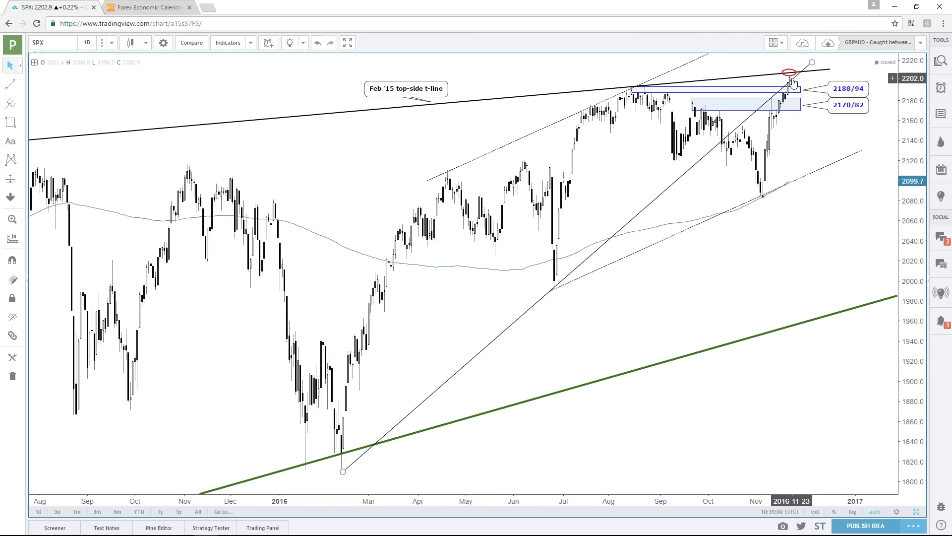
Load the RUT daily chart and adjust zoom around its rising trend line from April.
{"action": "left_click", "coordinate": [63, 43]}
{"action": "type", "text": "RUT"}
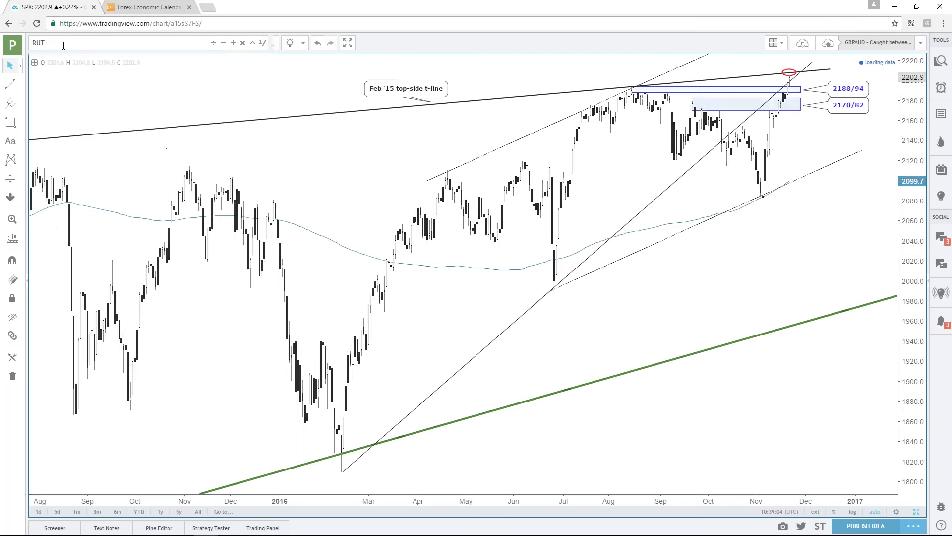
{"action": "key", "text": "Return"}
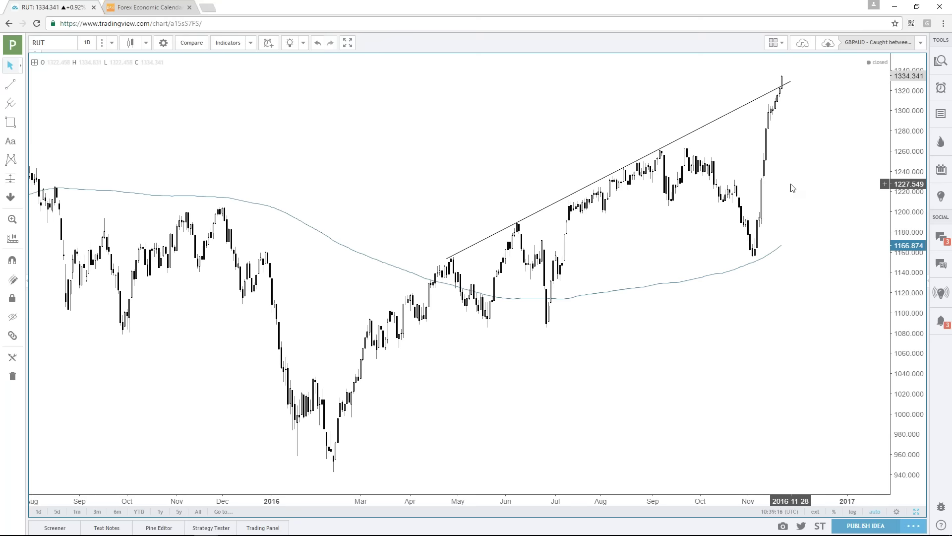
{"action": "scroll", "coordinate": [792, 188], "scroll_direction": "up", "scroll_amount": 3}
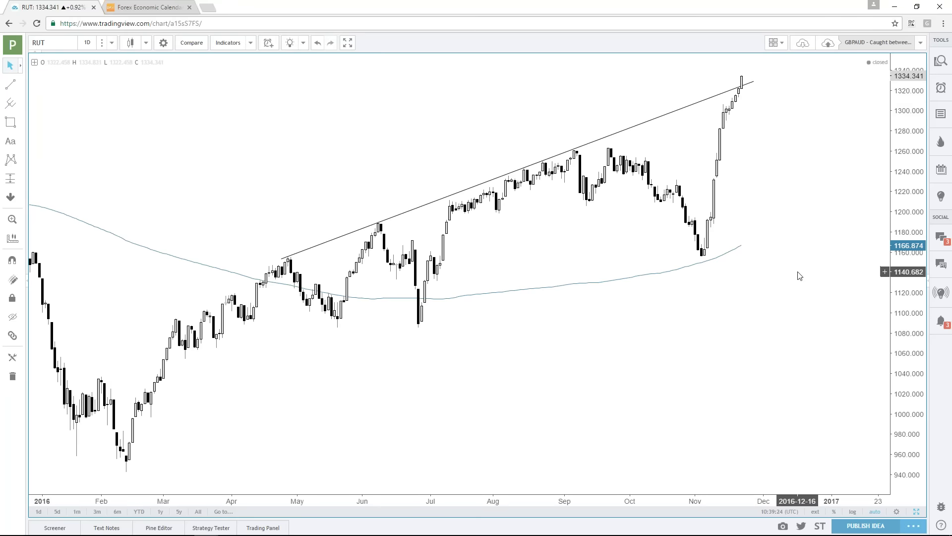
{"action": "scroll", "coordinate": [800, 276], "scroll_direction": "down", "scroll_amount": 2}
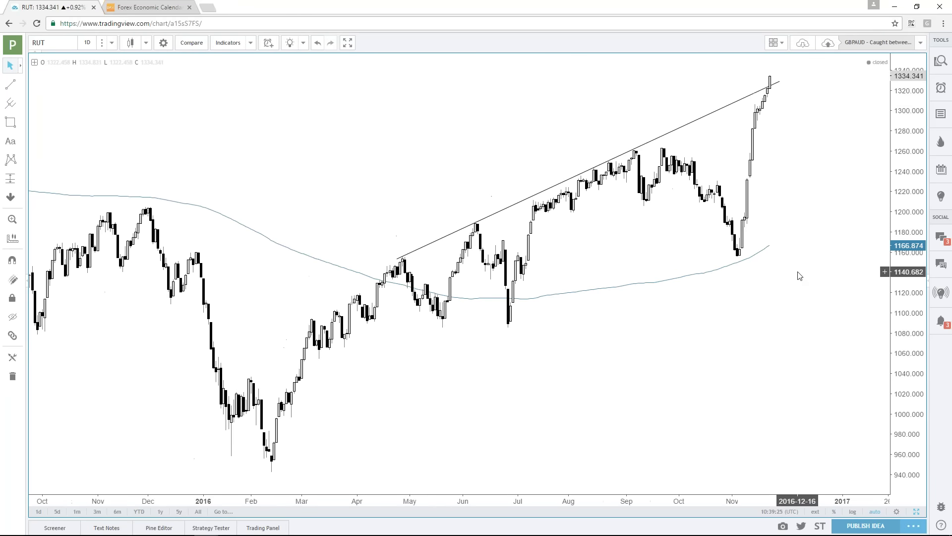
{"action": "left_click", "coordinate": [49, 43]}
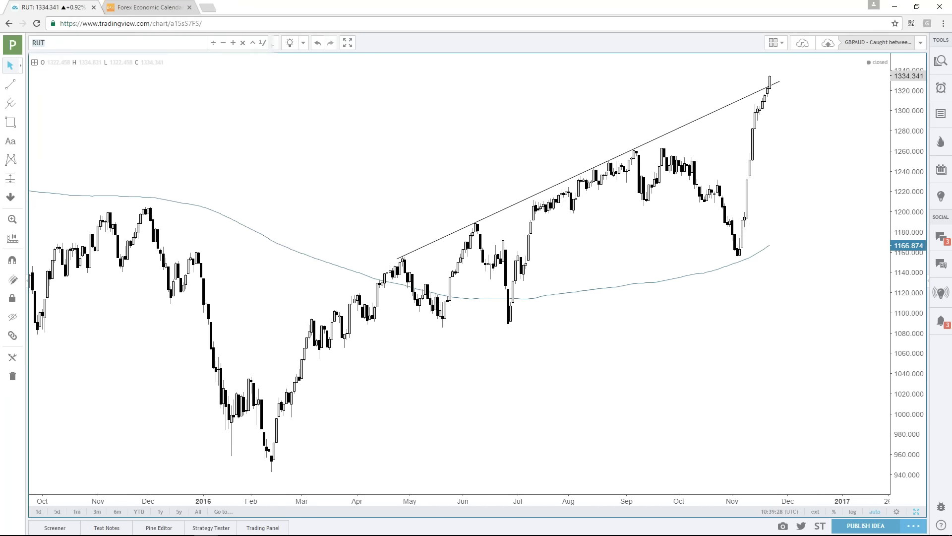
Load the DJI chart and nudge the '<---Feb 11' label slightly left beside its trend line.
{"action": "type", "text": "DJI"}
{"action": "key", "text": "Return"}
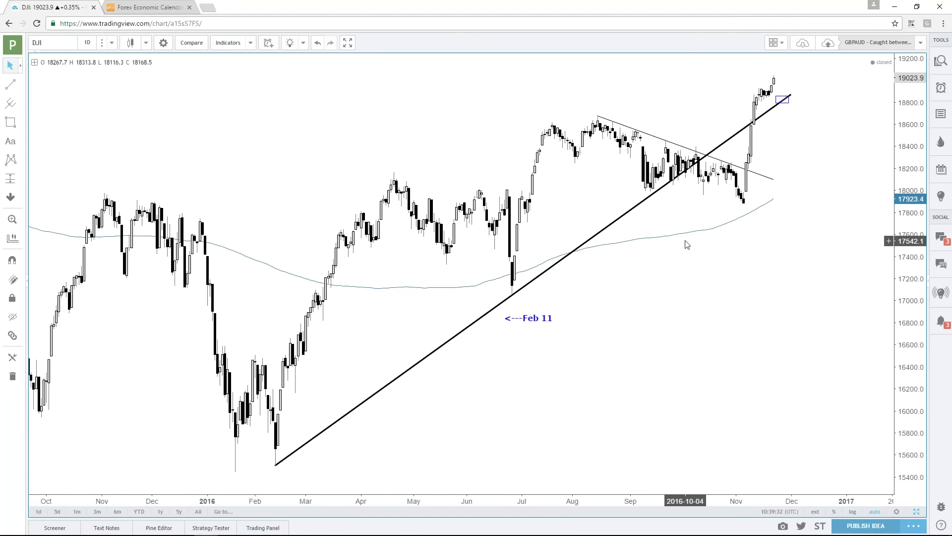
{"action": "scroll", "coordinate": [686, 244], "scroll_direction": "up", "scroll_amount": 1}
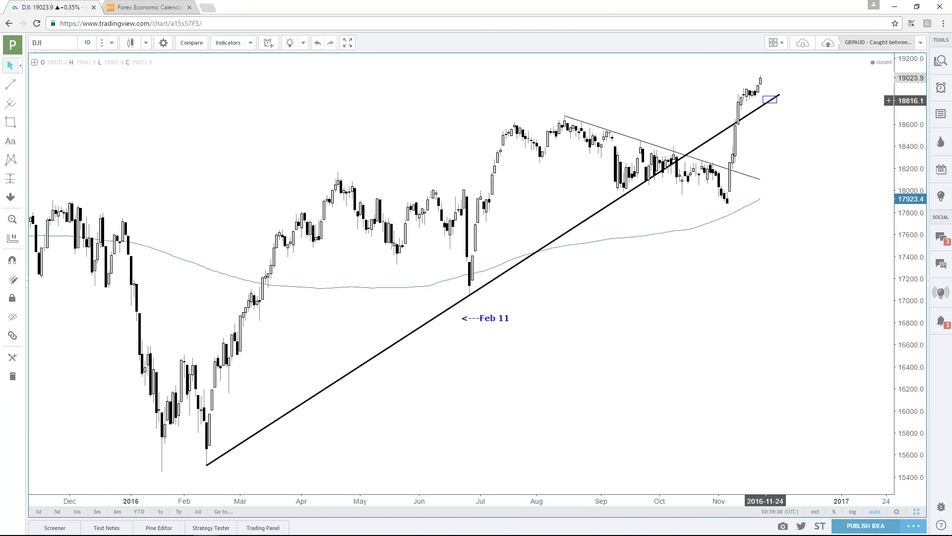
{"action": "left_click_drag", "start_coordinate": [486, 318], "coordinate": [475, 319]}
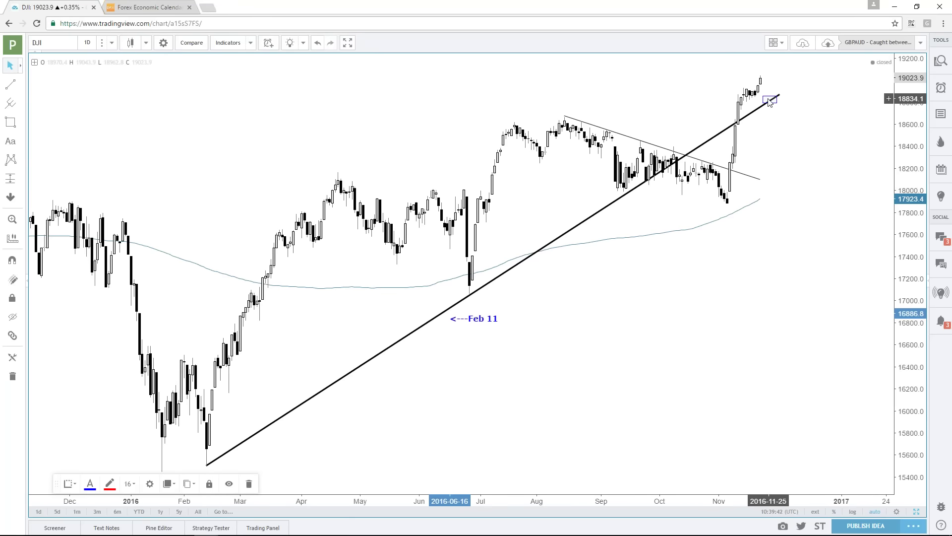
{"action": "left_click", "coordinate": [53, 42]}
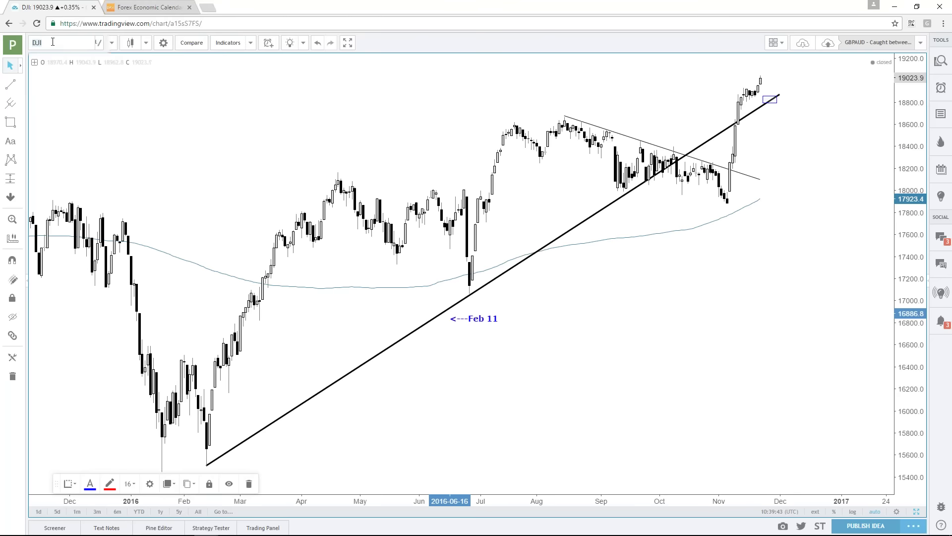
Return to the SPX chart and inspect the red ellipse circling the latest high at 2202.9.
{"action": "type", "text": "SPX"}
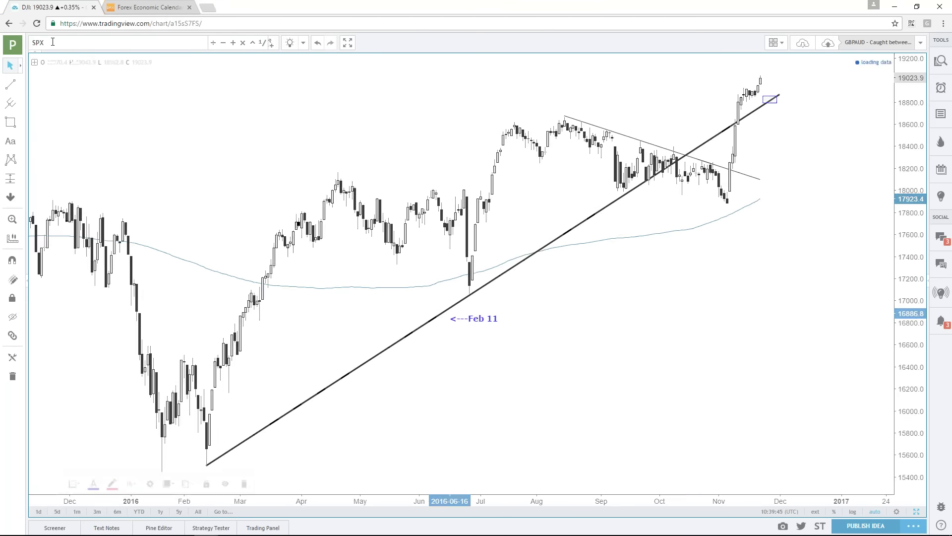
{"action": "key", "text": "Return"}
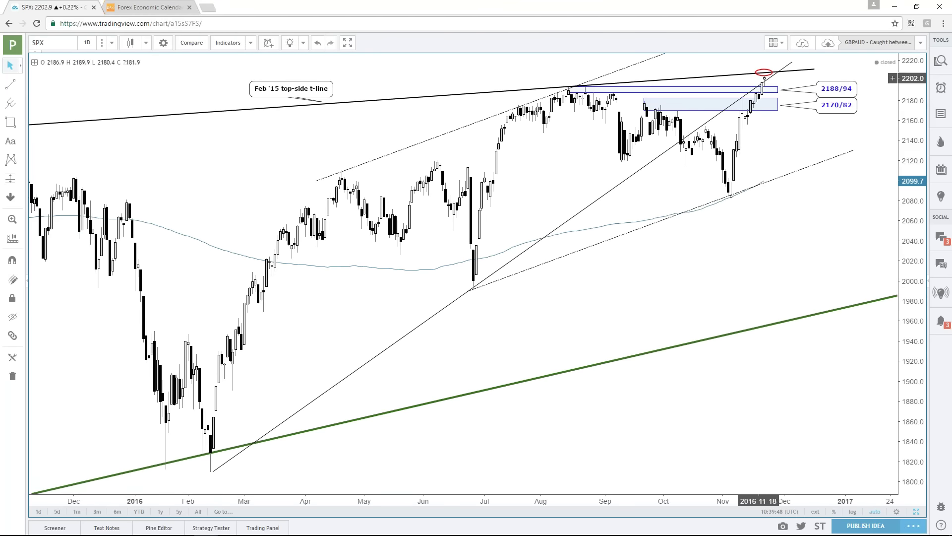
{"action": "left_click", "coordinate": [764, 73]}
{"action": "left_click", "coordinate": [764, 113]}
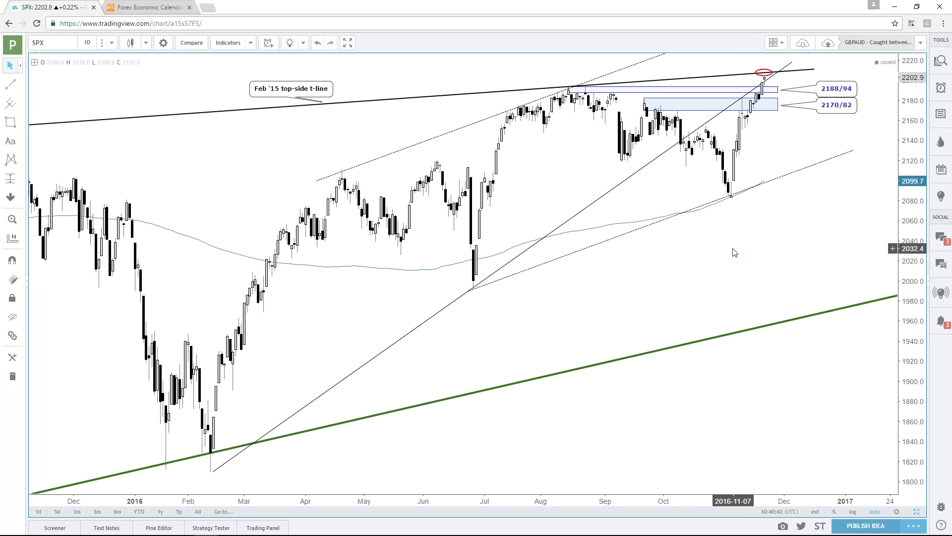
{"action": "left_click", "coordinate": [772, 73]}
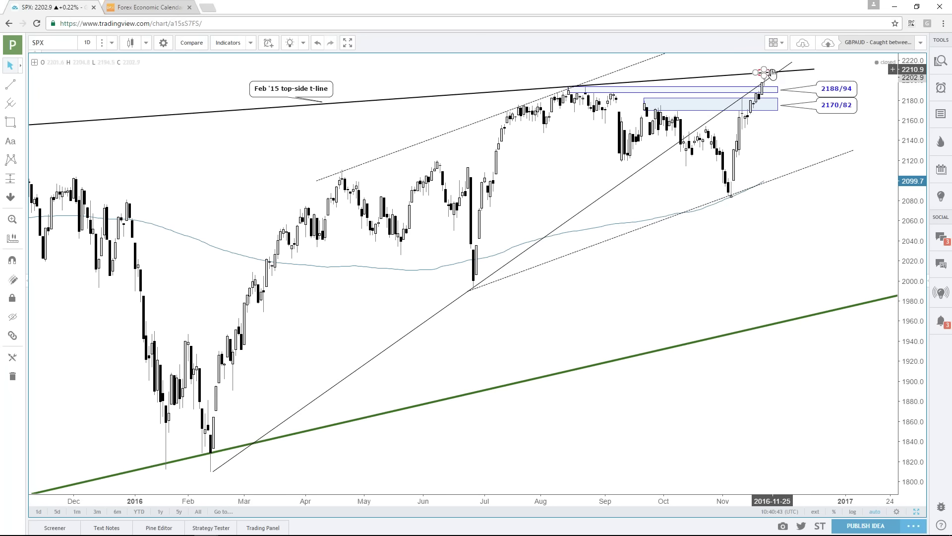
{"action": "left_click", "coordinate": [764, 250]}
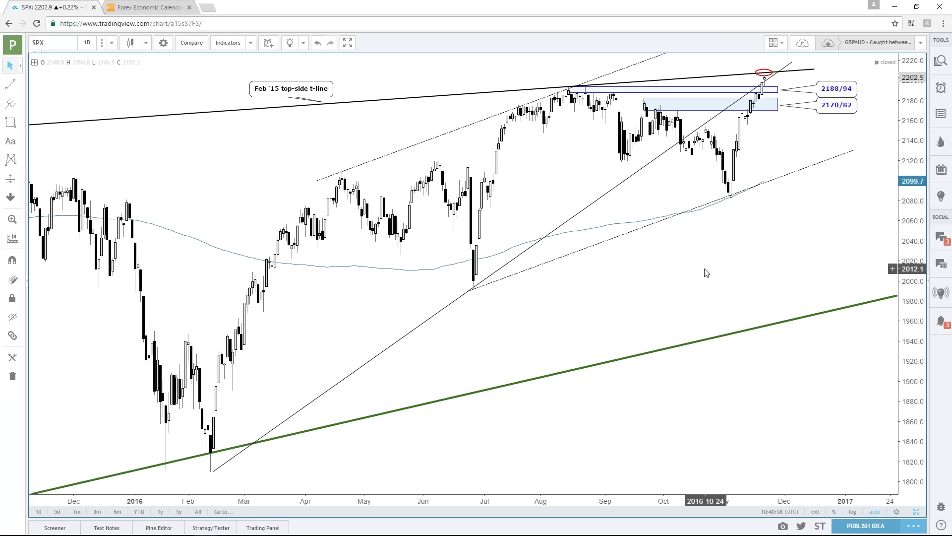
{"action": "left_click", "coordinate": [58, 43]}
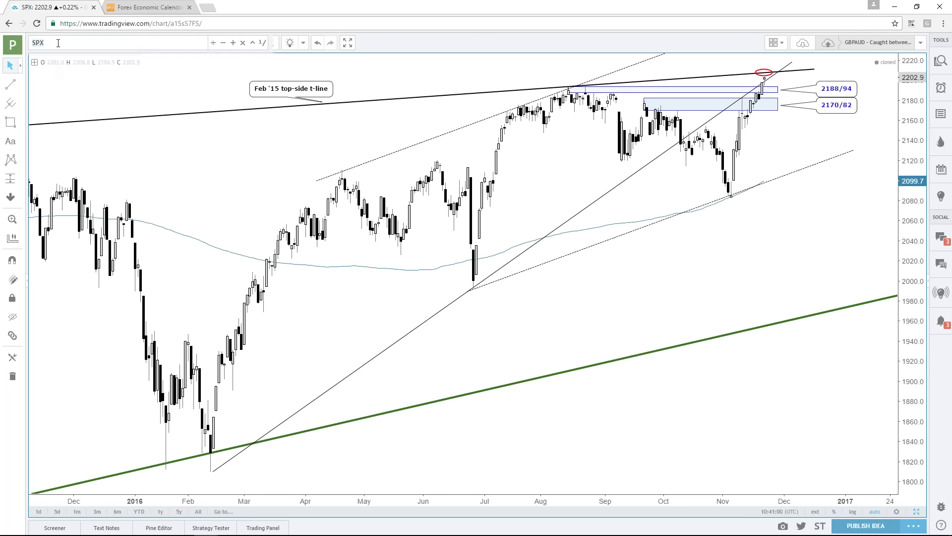
Load the NDX chart, zoom in, and lift the Right shoulder label clear of recent bars.
{"action": "type", "text": "NDX"}
{"action": "key", "text": "Return"}
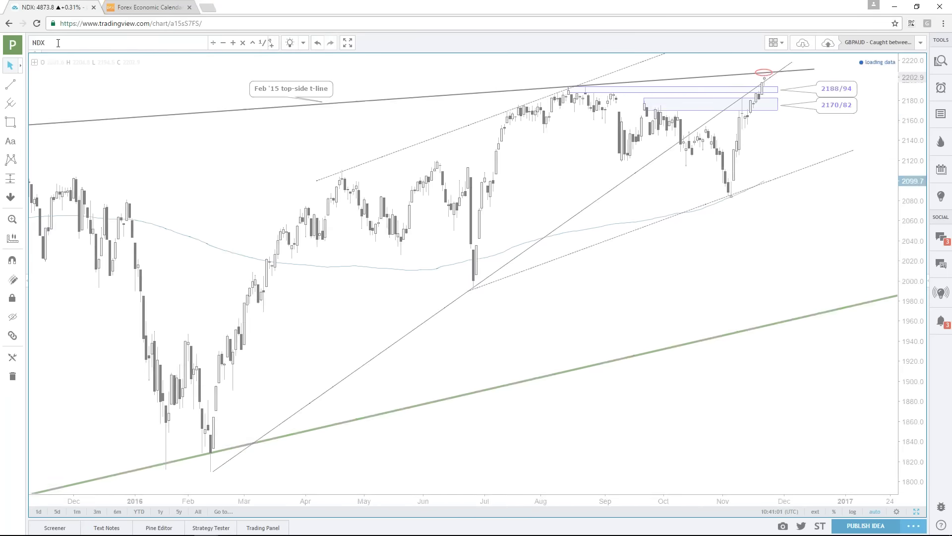
{"action": "scroll", "coordinate": [595, 219], "scroll_direction": "up", "scroll_amount": 2}
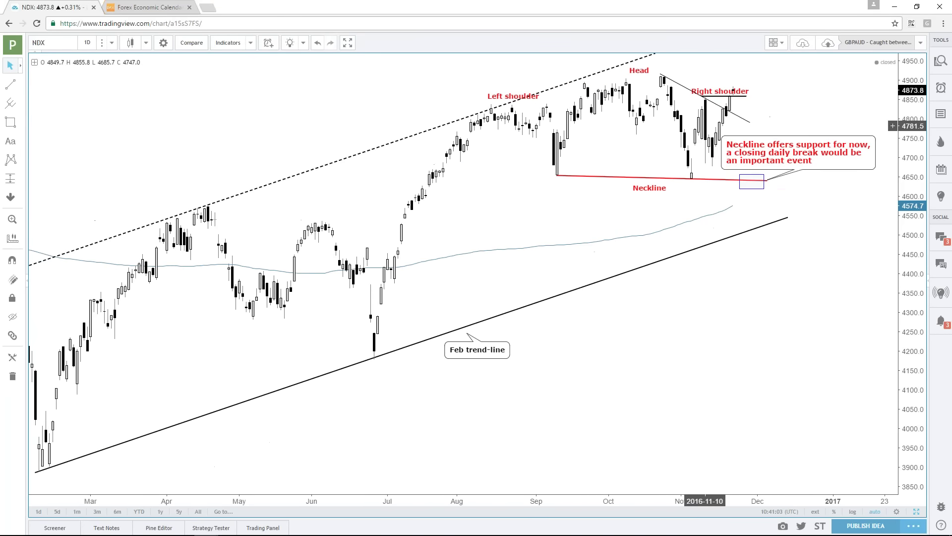
{"action": "left_click_drag", "start_coordinate": [730, 94], "coordinate": [744, 81]}
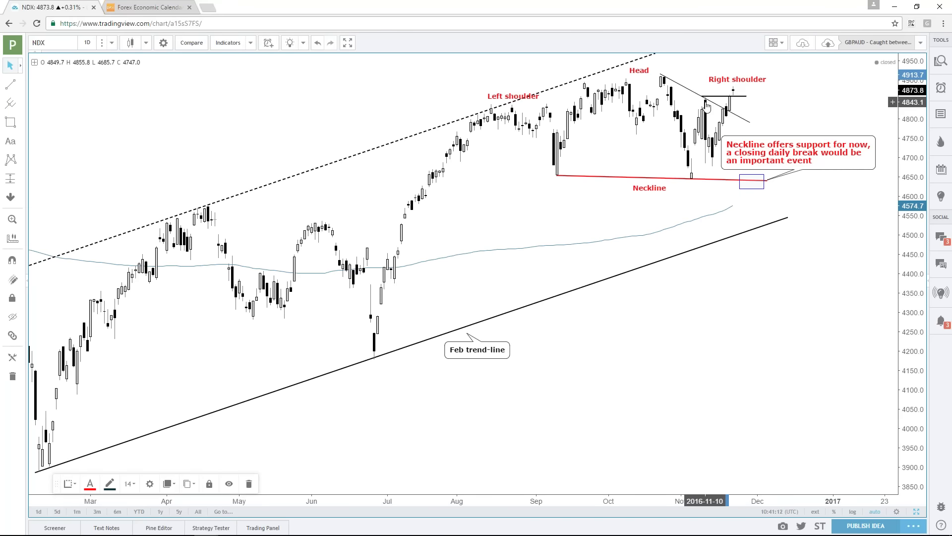
{"action": "left_click", "coordinate": [794, 162]}
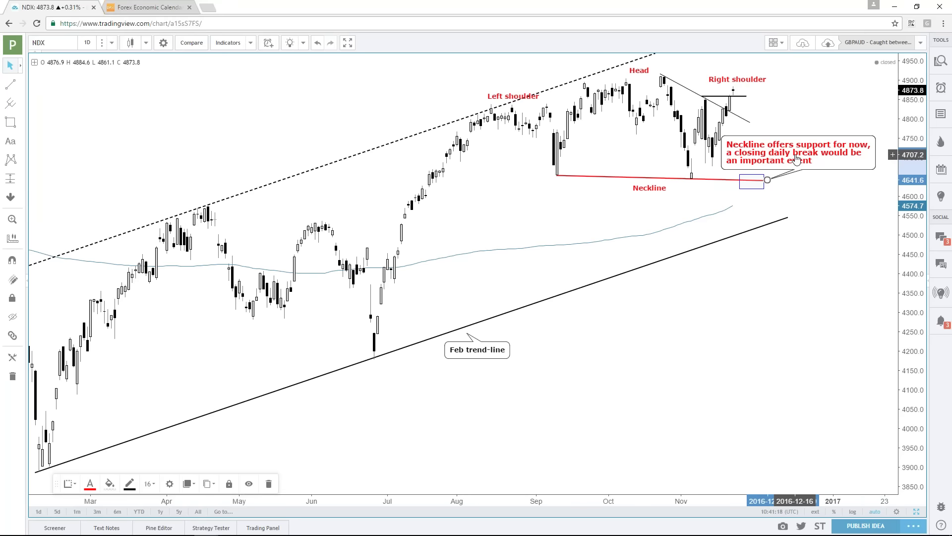
Delete the Neckline callout and the Right shoulder, Head, Left shoulder and Neckline labels.
{"action": "key", "text": "Delete"}
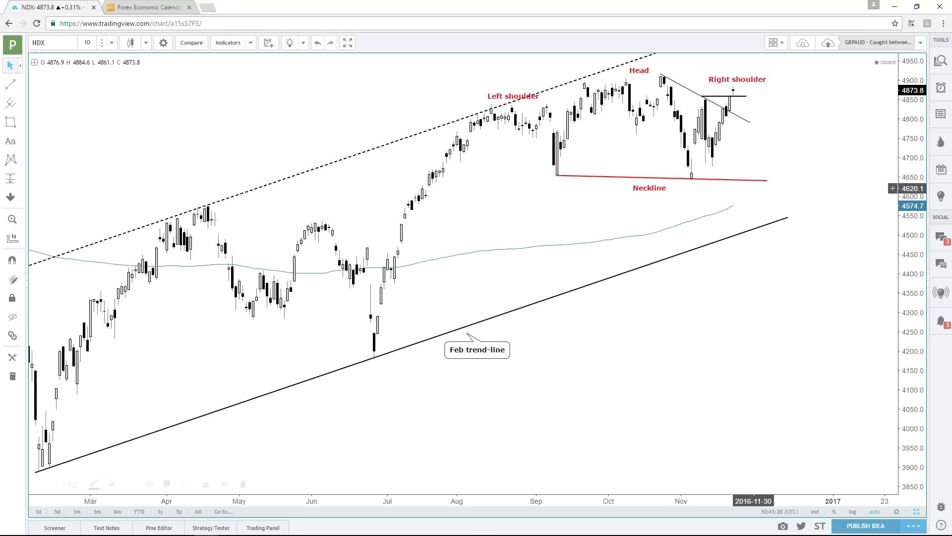
{"action": "left_click_drag", "start_coordinate": [744, 80], "coordinate": [750, 81]}
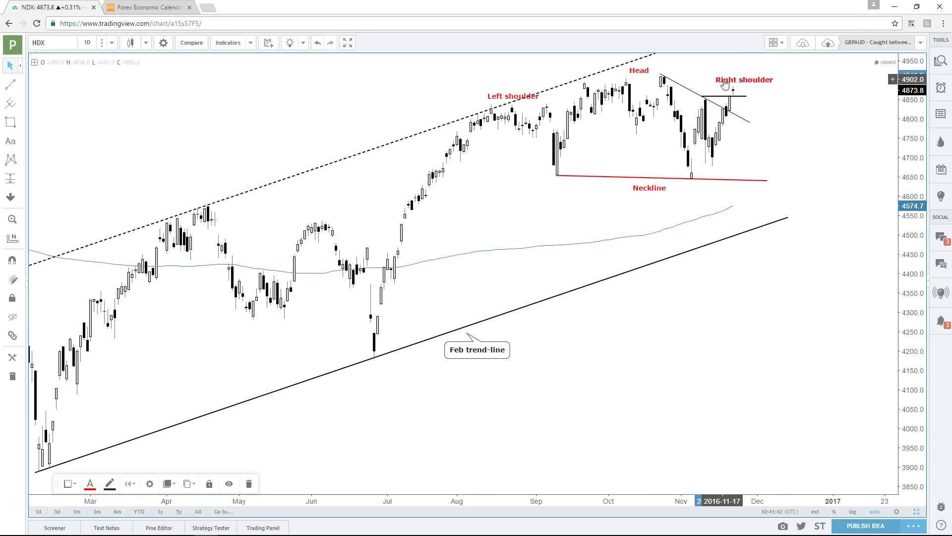
{"action": "key", "text": "Delete"}
{"action": "left_click", "coordinate": [635, 70]}
{"action": "key", "text": "Delete"}
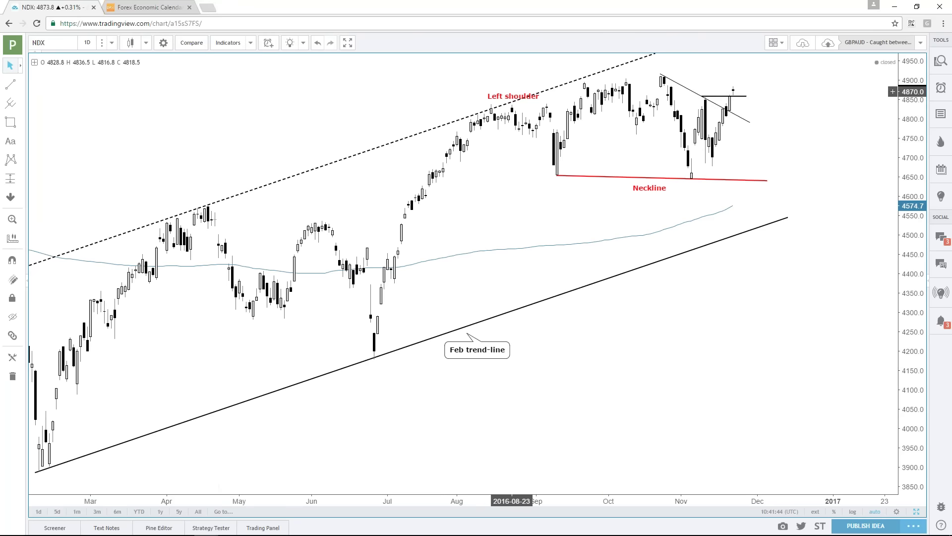
{"action": "left_click", "coordinate": [502, 96]}
{"action": "key", "text": "Delete"}
{"action": "left_click", "coordinate": [650, 188]}
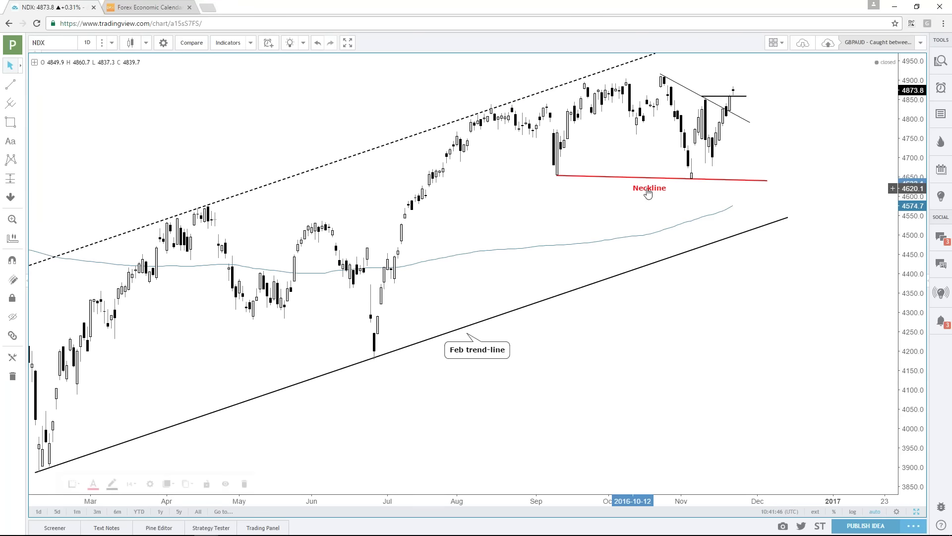
{"action": "key", "text": "Delete"}
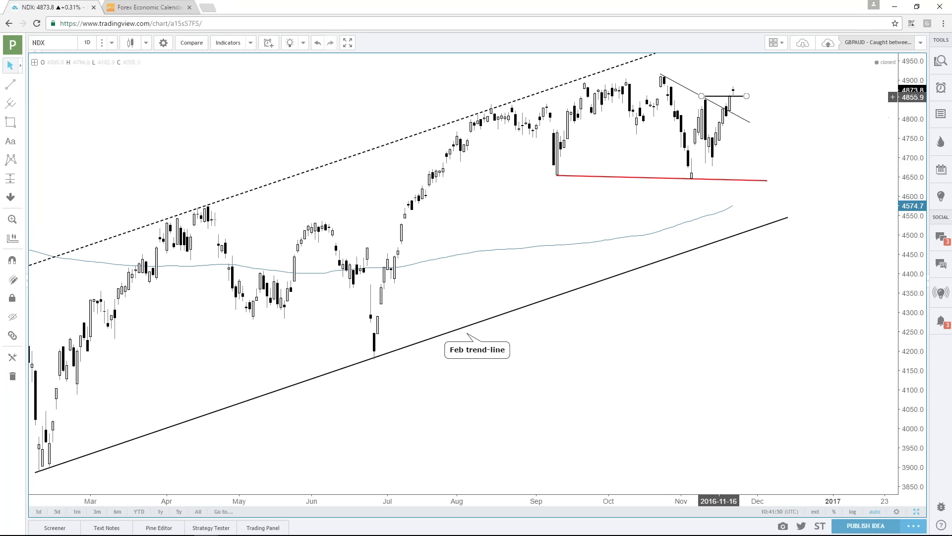
Delete the 4858 horizontal line and the short sloping trend line.
{"action": "left_click", "coordinate": [721, 97]}
{"action": "left_click", "coordinate": [720, 97]}
{"action": "key", "text": "Delete"}
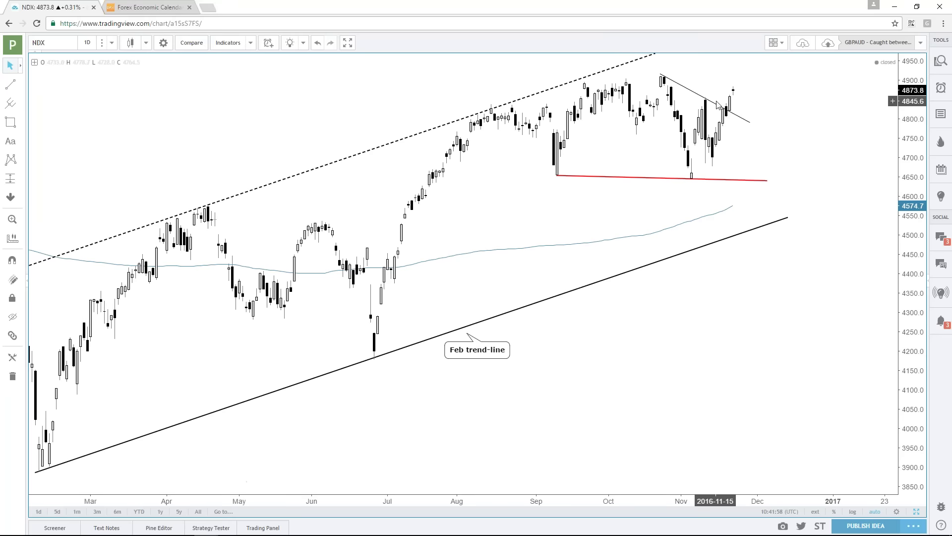
{"action": "left_click", "coordinate": [723, 108]}
{"action": "key", "text": "Delete"}
Draw a level trend line from the late-October high right to near 4910.
{"action": "left_click", "coordinate": [10, 84]}
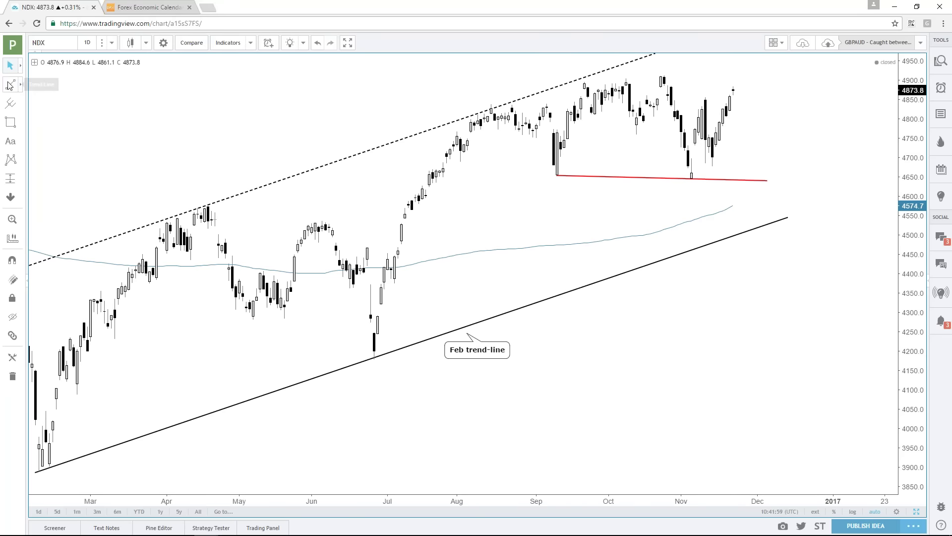
{"action": "left_click", "coordinate": [655, 77]}
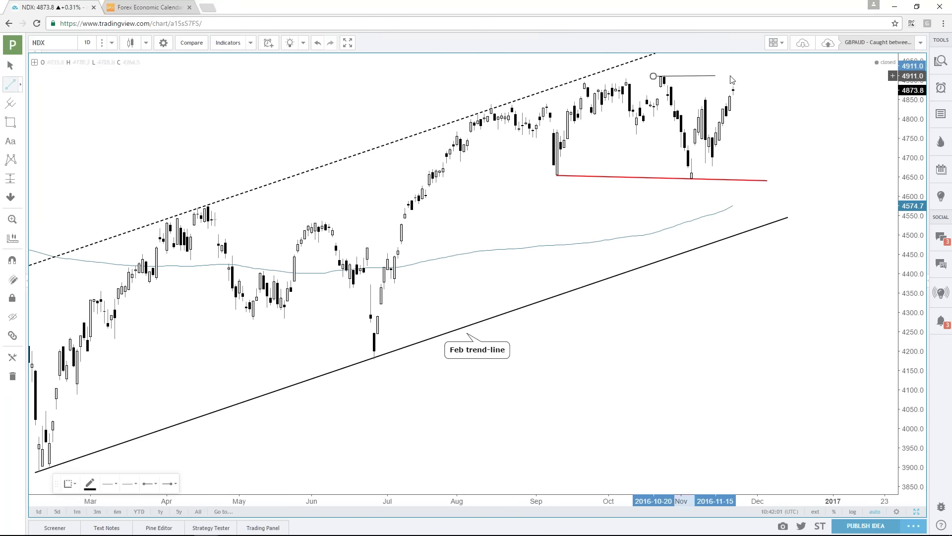
{"action": "left_click", "coordinate": [771, 77]}
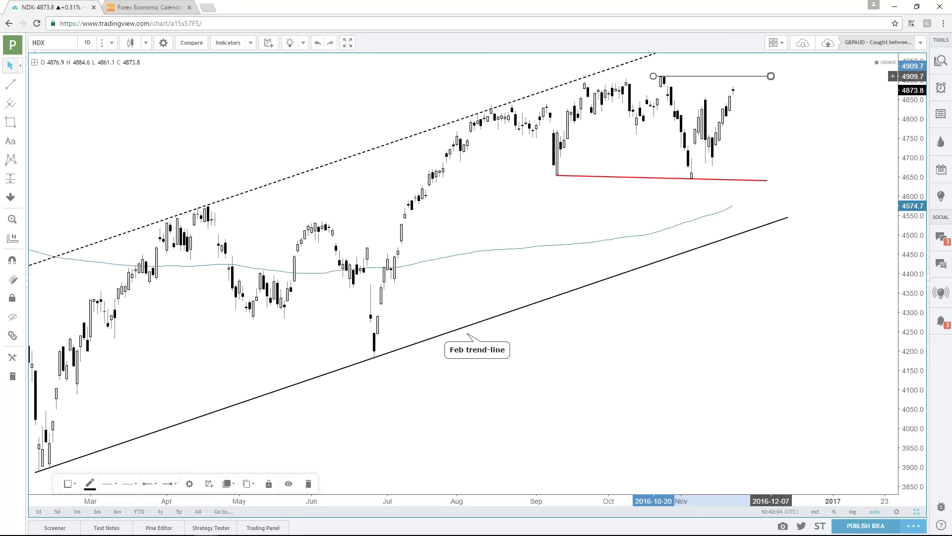
{"action": "left_click", "coordinate": [791, 143]}
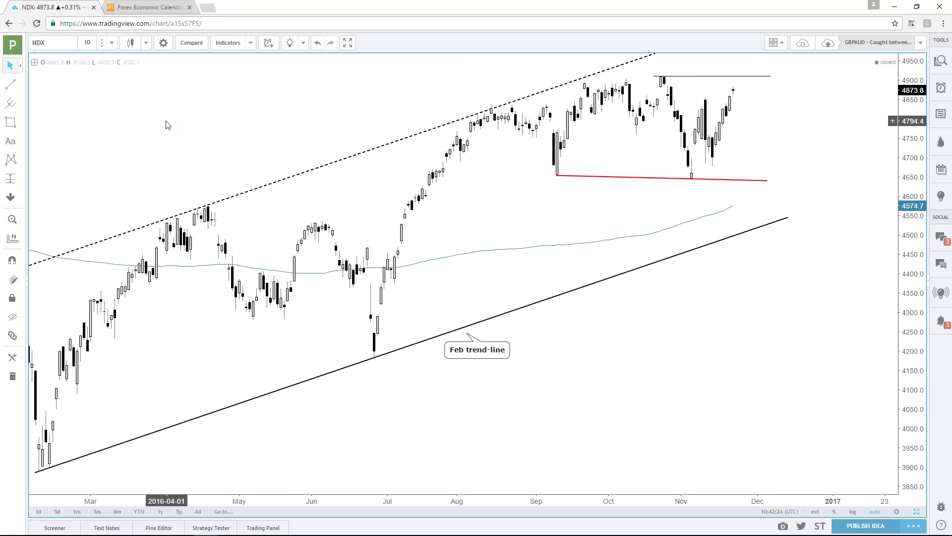
{"action": "left_click", "coordinate": [60, 46]}
Load the EURUSD daily chart and zoom out, then back in, on the downtrend channel.
{"action": "type", "text": "EURUSD"}
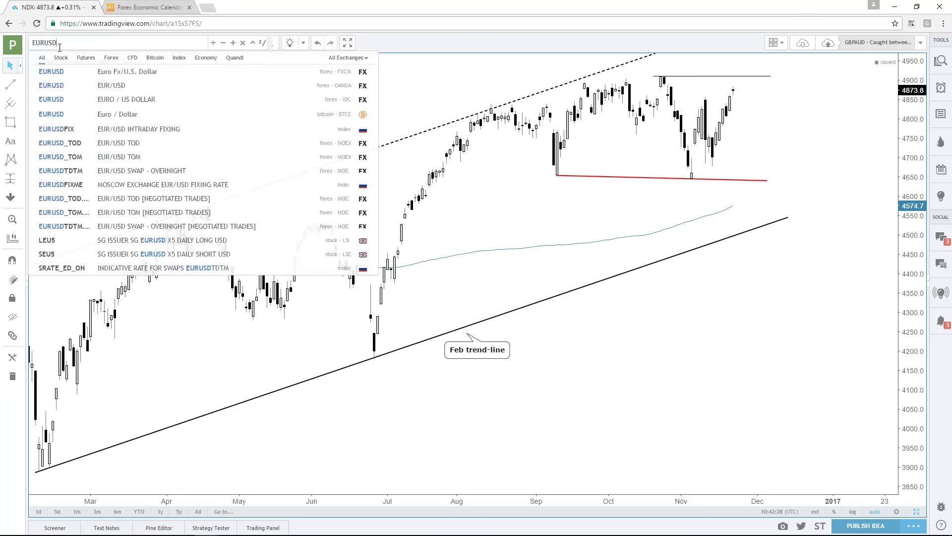
{"action": "key", "text": "Return"}
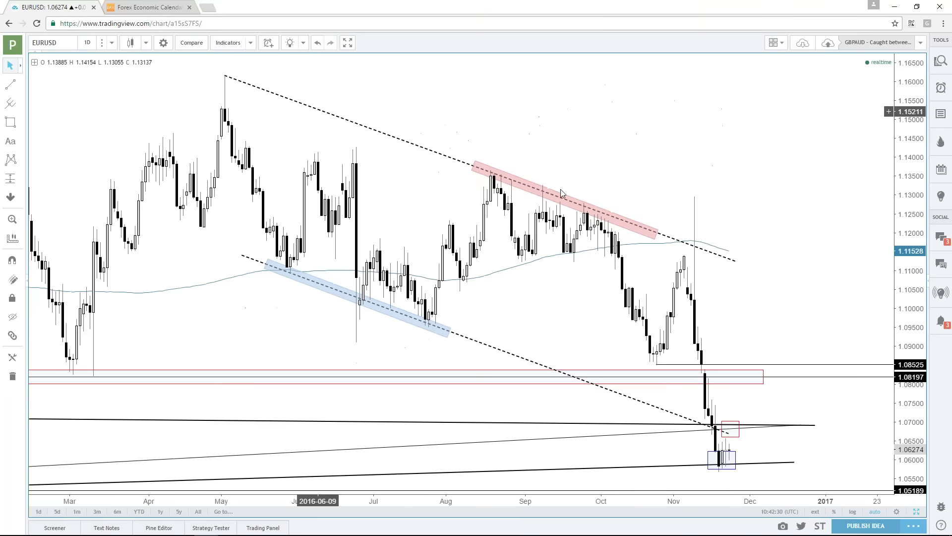
{"action": "scroll", "coordinate": [694, 174], "scroll_direction": "down", "scroll_amount": 2}
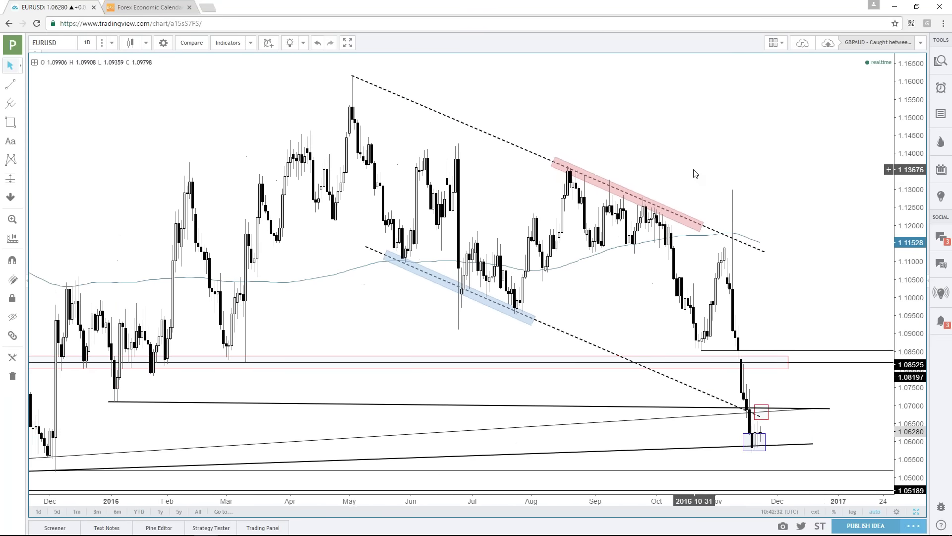
{"action": "scroll", "coordinate": [791, 441], "scroll_direction": "down", "scroll_amount": 1}
{"action": "scroll", "coordinate": [792, 443], "scroll_direction": "down", "scroll_amount": 4}
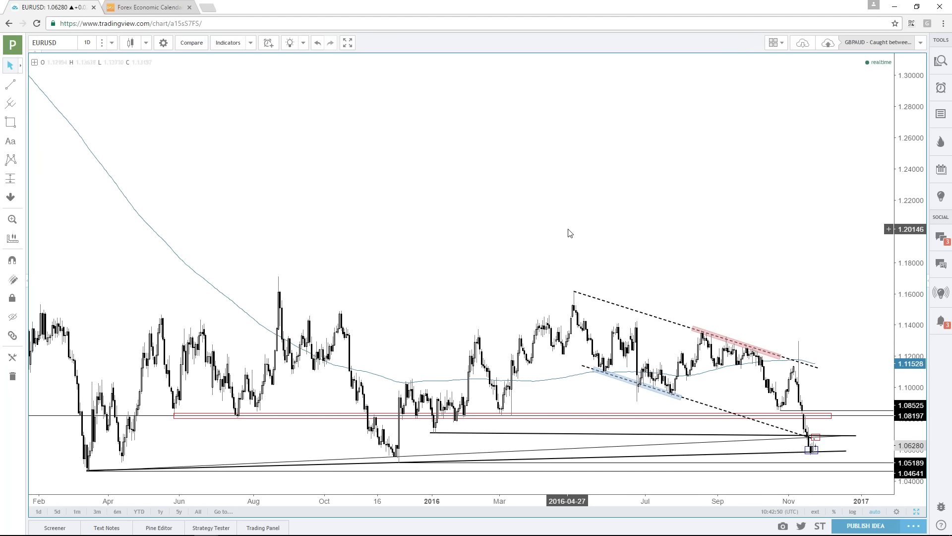
{"action": "scroll", "coordinate": [568, 233], "scroll_direction": "up", "scroll_amount": 5}
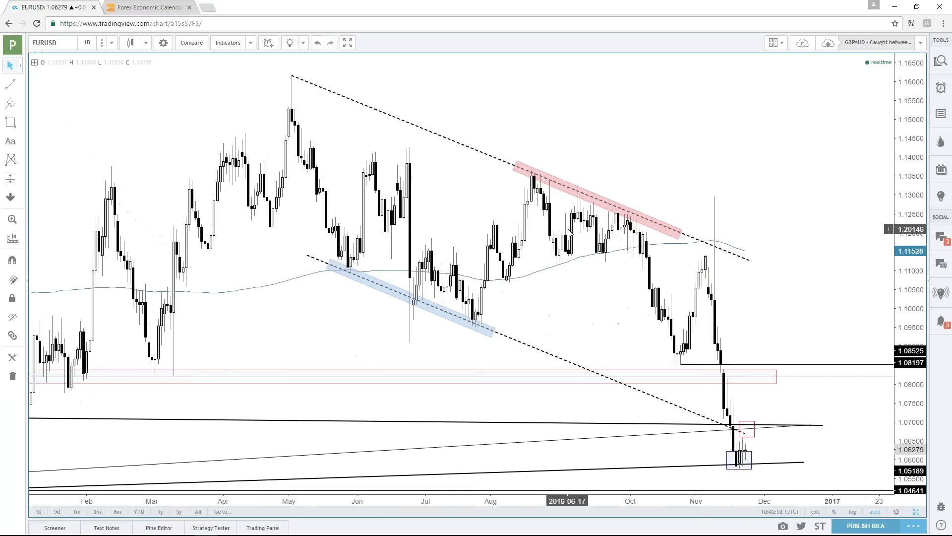
Inspect the blue rectangle around the last candles near 1.0629.
{"action": "left_click", "coordinate": [752, 450]}
{"action": "left_click", "coordinate": [731, 455]}
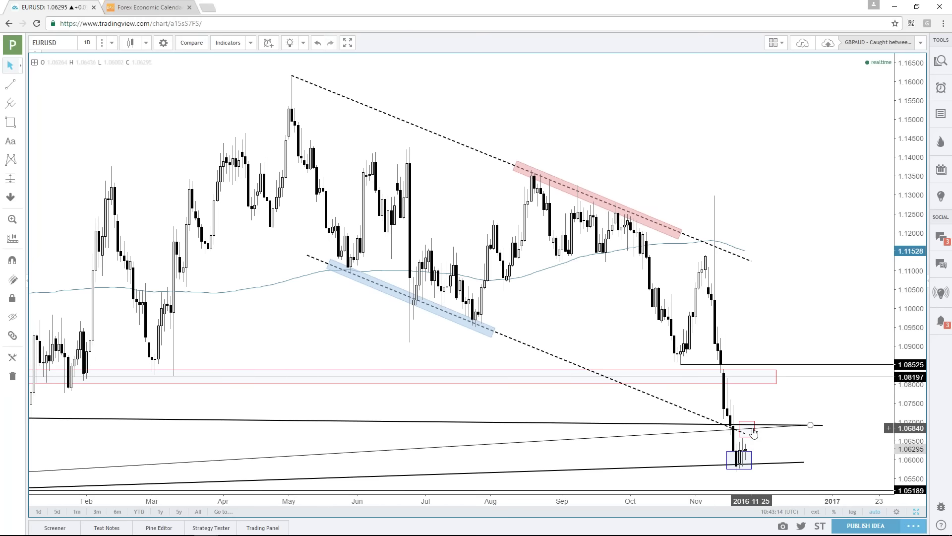
{"action": "scroll", "coordinate": [754, 433], "scroll_direction": "down", "scroll_amount": 3}
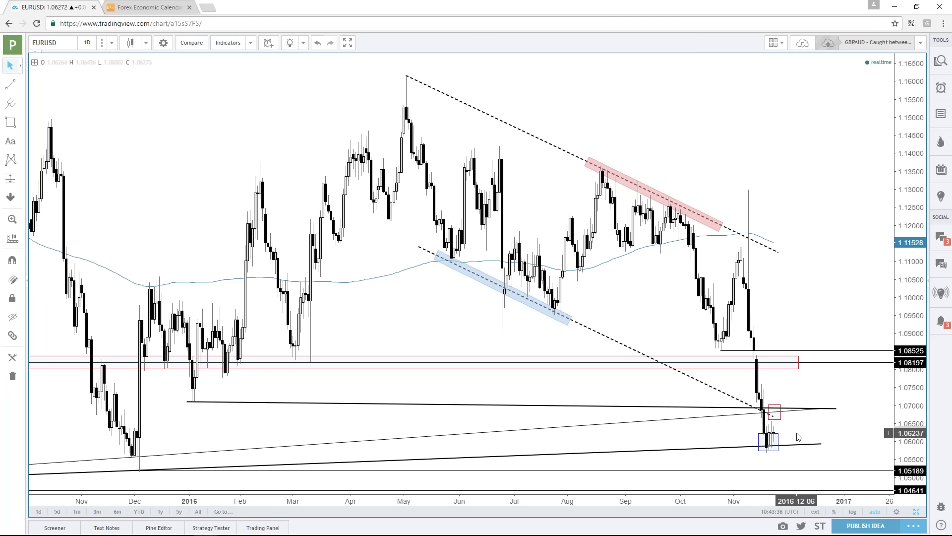
{"action": "left_click", "coordinate": [779, 439]}
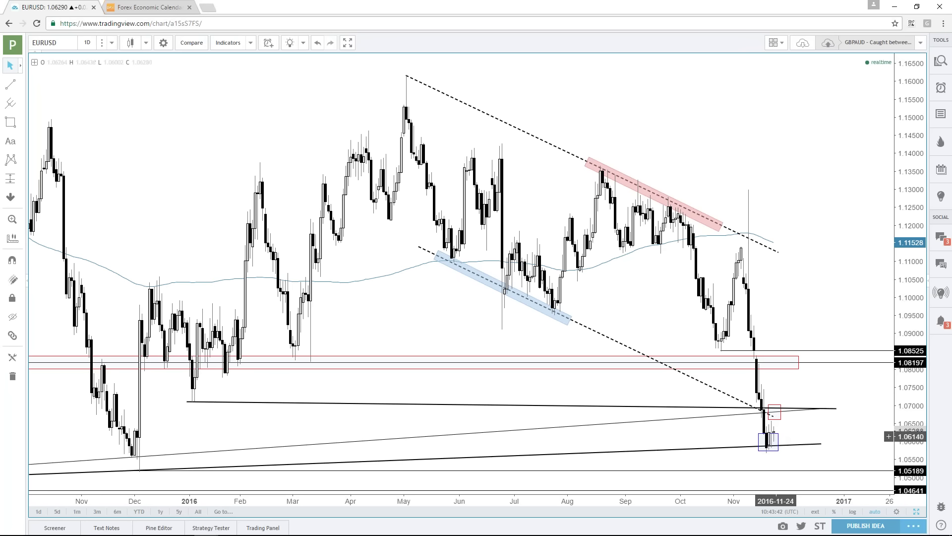
{"action": "left_click", "coordinate": [790, 436]}
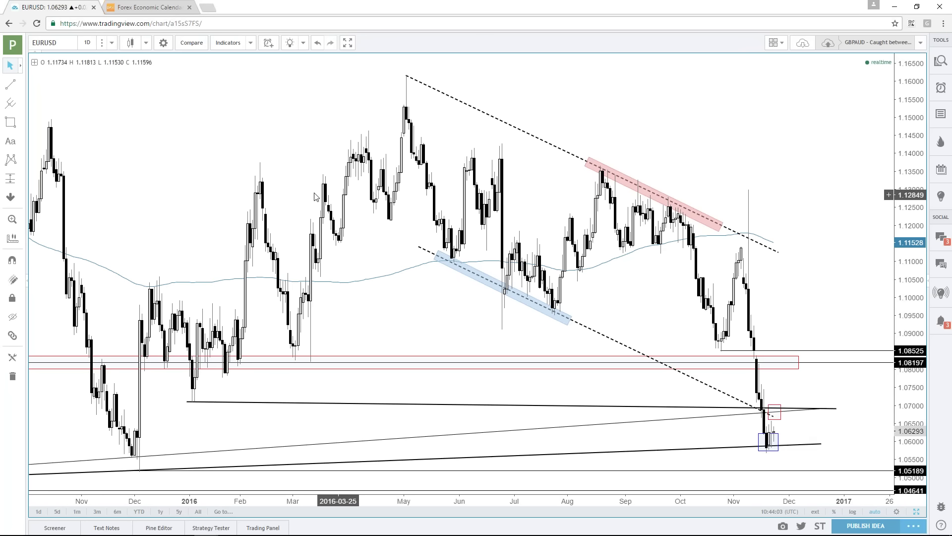
Load the DXY chart and zoom in on the rising channel since December 2015.
{"action": "left_click", "coordinate": [44, 43]}
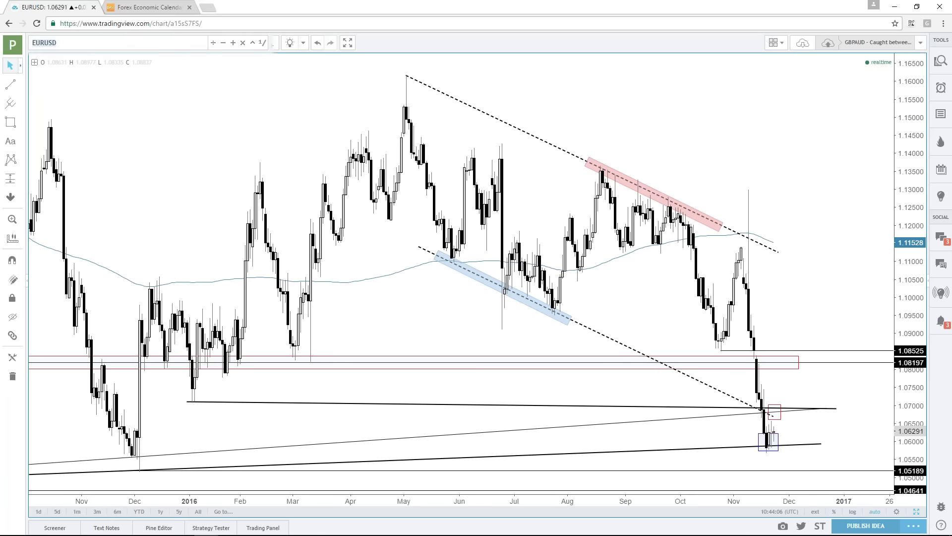
{"action": "type", "text": "DXY"}
{"action": "key", "text": "Return"}
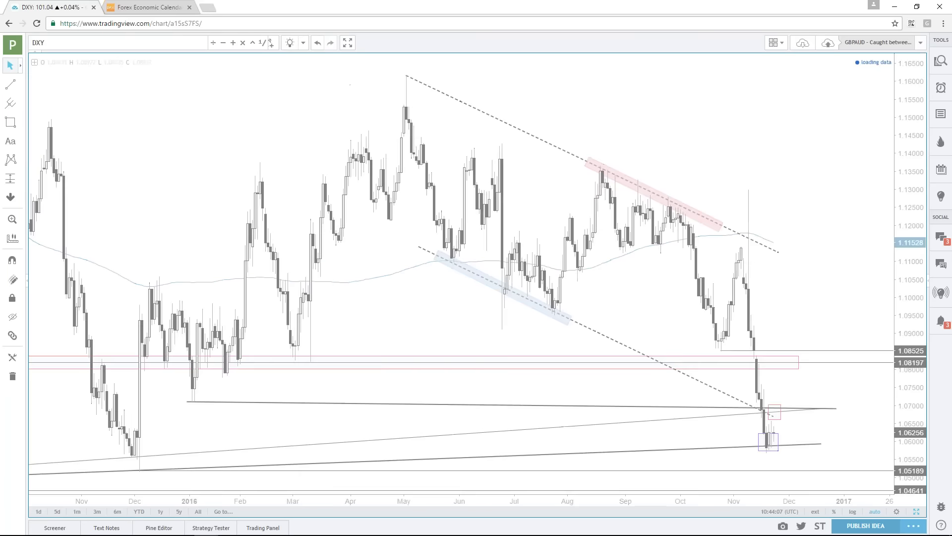
{"action": "scroll", "coordinate": [504, 109], "scroll_direction": "down", "scroll_amount": 5}
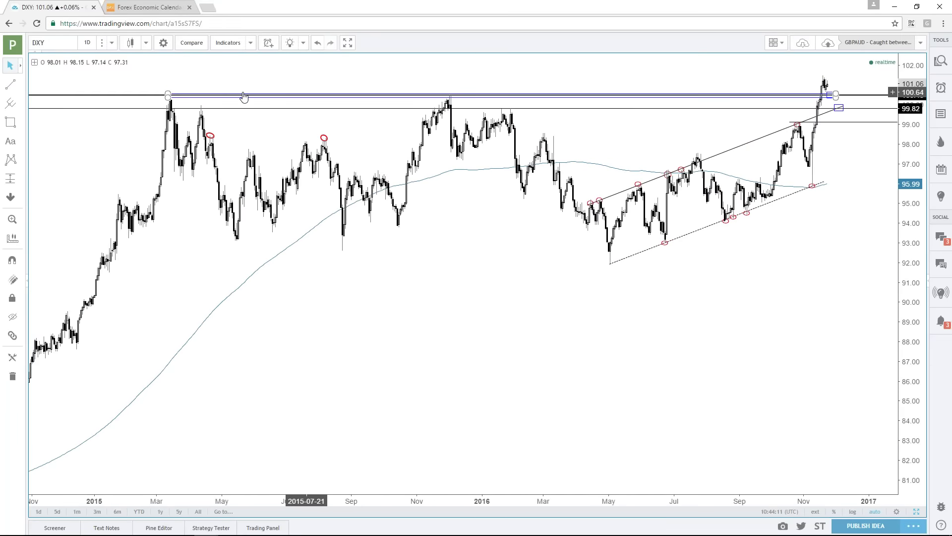
{"action": "scroll", "coordinate": [691, 153], "scroll_direction": "up", "scroll_amount": 5}
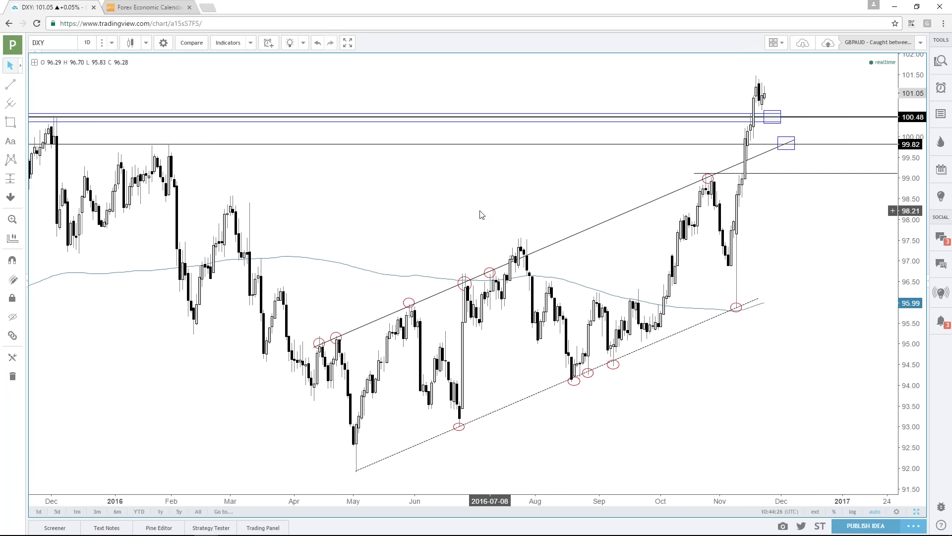
{"action": "left_click", "coordinate": [52, 44]}
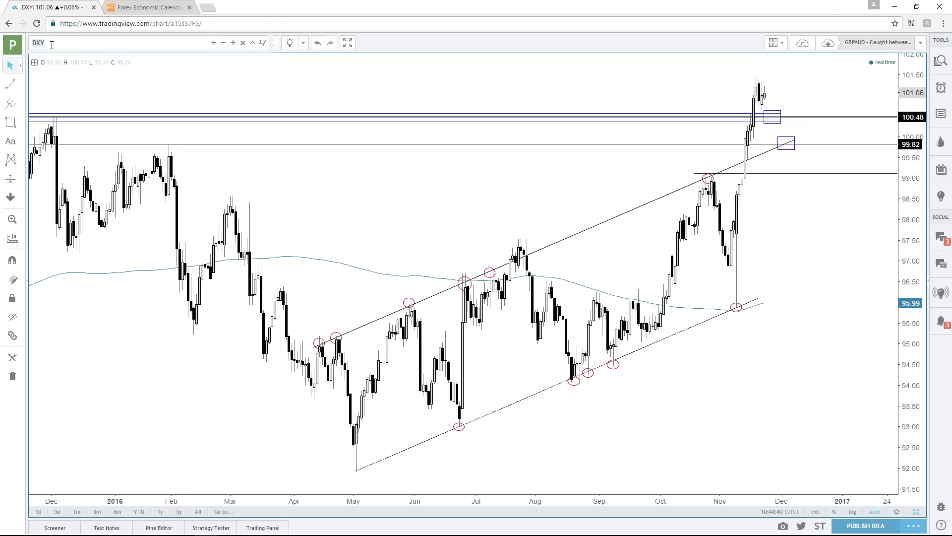
{"action": "left_click", "coordinate": [51, 45]}
Replace DXY with GBPAUD, zoom in, and select its support zone rectangle.
{"action": "key", "text": "BackSpace"}
{"action": "key", "text": "BackSpace"}
{"action": "key", "text": "BackSpace"}
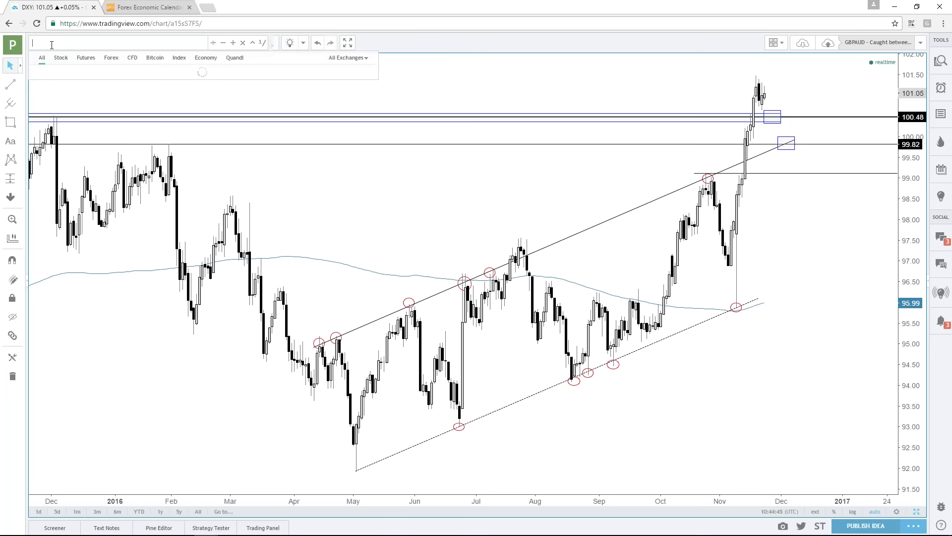
{"action": "type", "text": "GBPAUD"}
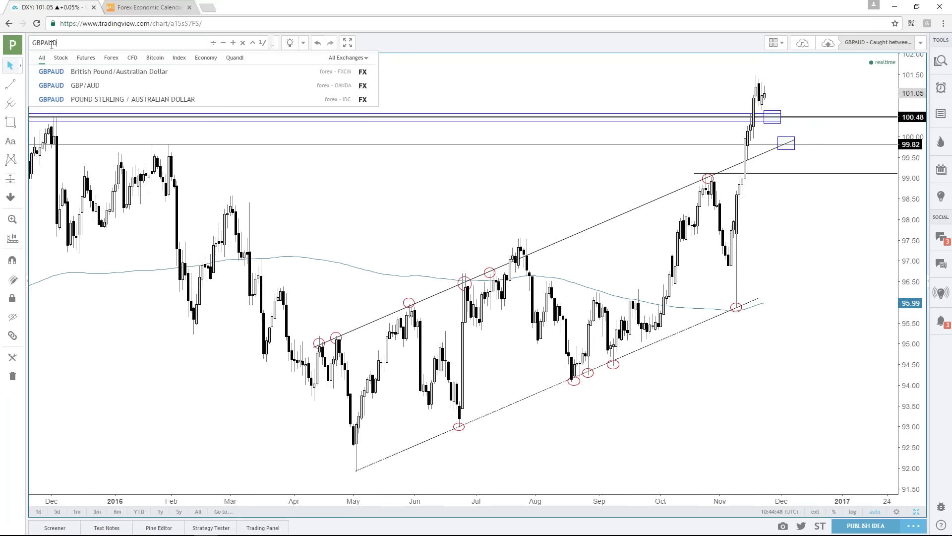
{"action": "key", "text": "Return"}
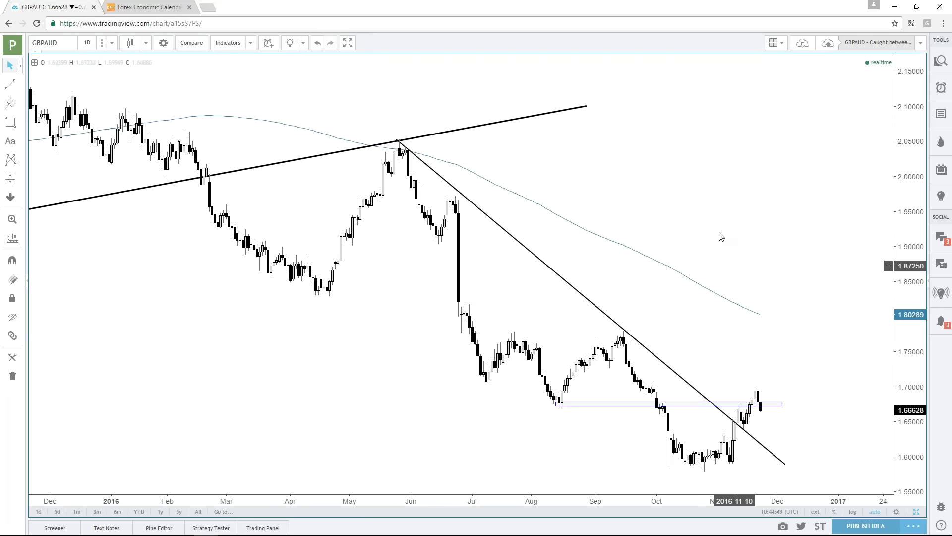
{"action": "scroll", "coordinate": [720, 236], "scroll_direction": "up", "scroll_amount": 5}
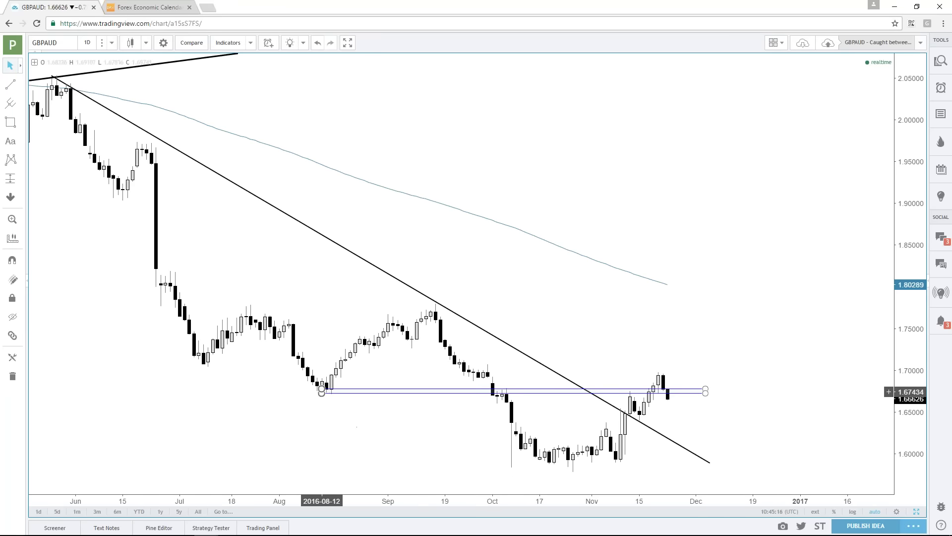
{"action": "left_click", "coordinate": [327, 392]}
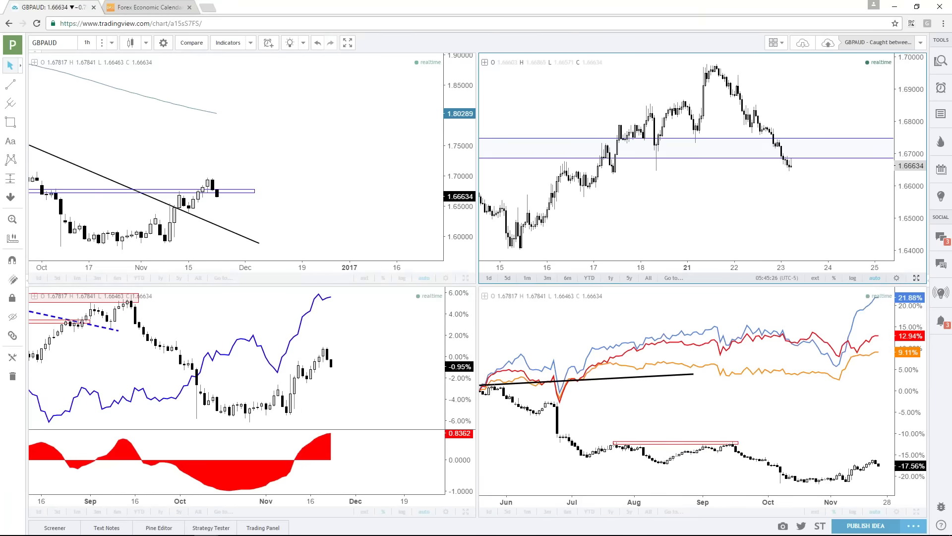
Check the hourly GBPAUD chart at full size, then restore the four-chart layout.
{"action": "left_click", "coordinate": [917, 278]}
{"action": "scroll", "coordinate": [800, 260], "scroll_direction": "down", "scroll_amount": 3}
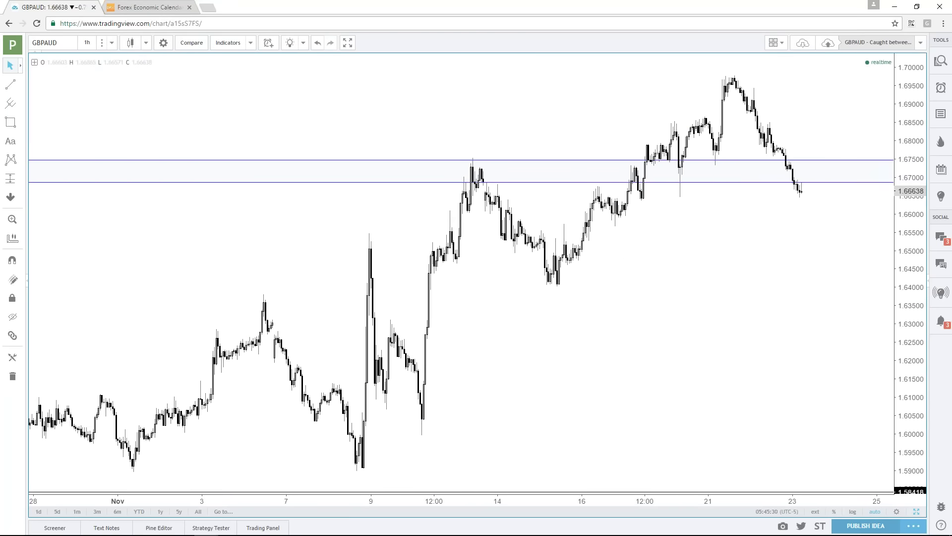
{"action": "left_click", "coordinate": [917, 512]}
Maximize the top-left daily GBPAUD chart and zoom in.
{"action": "left_click", "coordinate": [383, 174]}
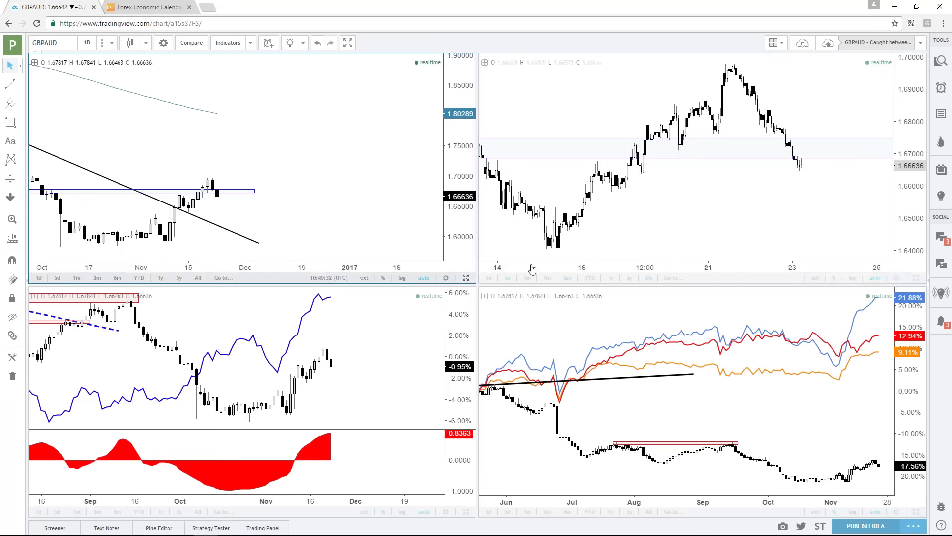
{"action": "left_click", "coordinate": [465, 278]}
{"action": "scroll", "coordinate": [755, 272], "scroll_direction": "up", "scroll_amount": 1}
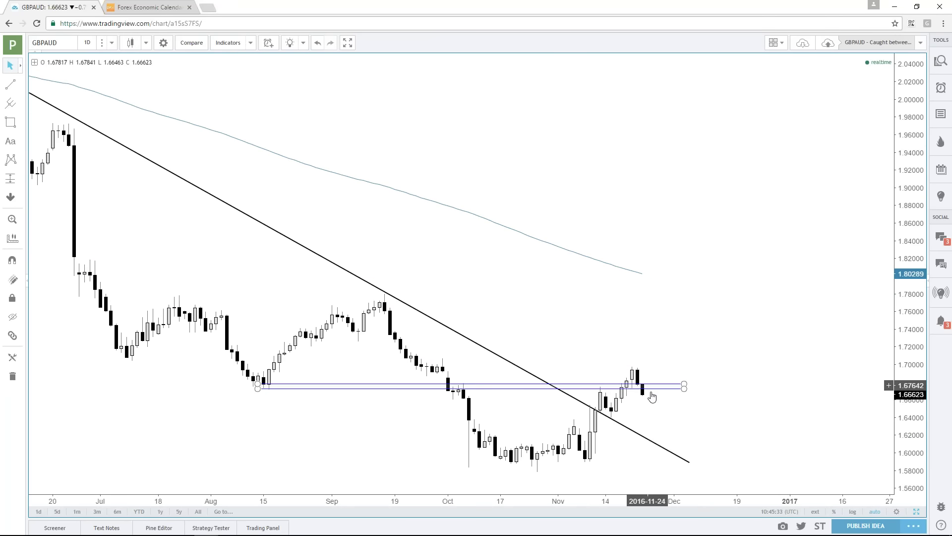
Load GBPUSD into the chart.
{"action": "left_click", "coordinate": [57, 44]}
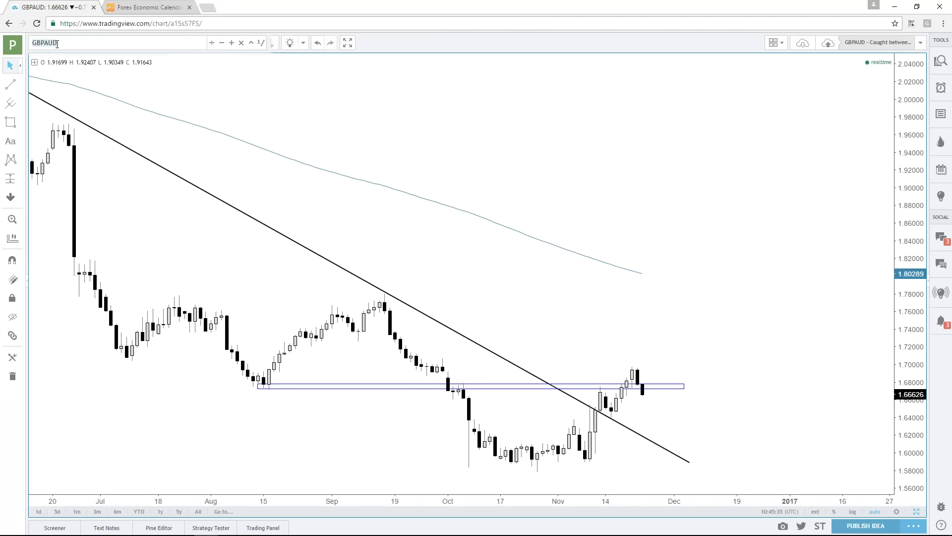
{"action": "type", "text": "GBPUSD"}
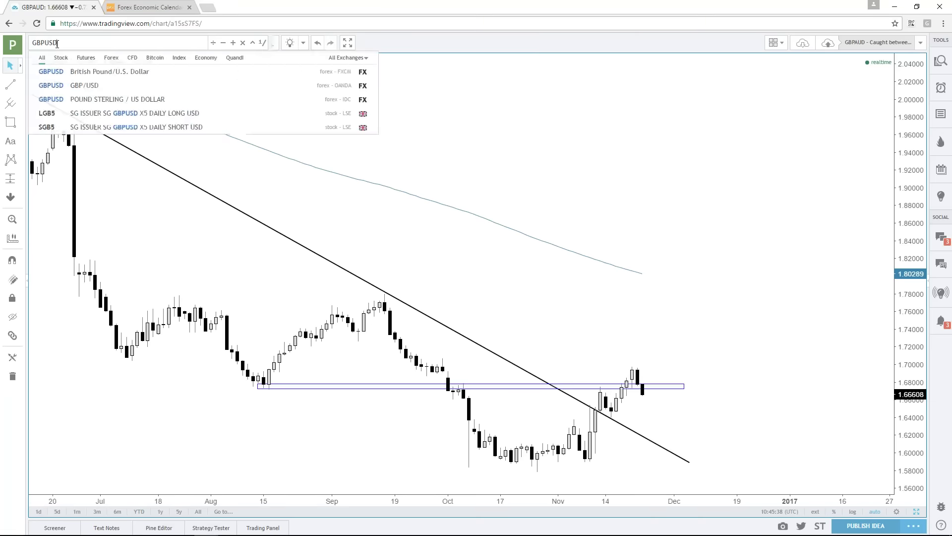
{"action": "key", "text": "Return"}
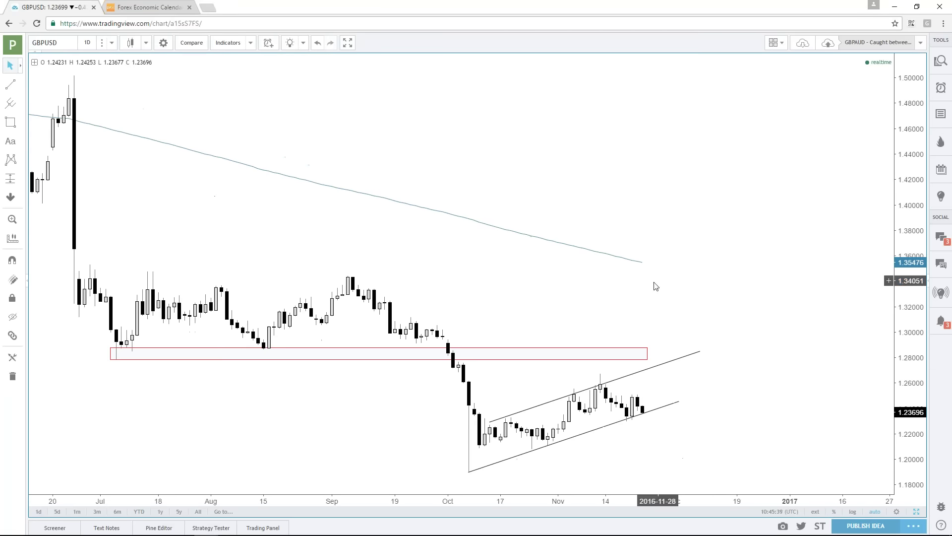
Restore the four-chart layout, set the top-right pane to 4 hours, and select the daily pane.
{"action": "left_click", "coordinate": [917, 512]}
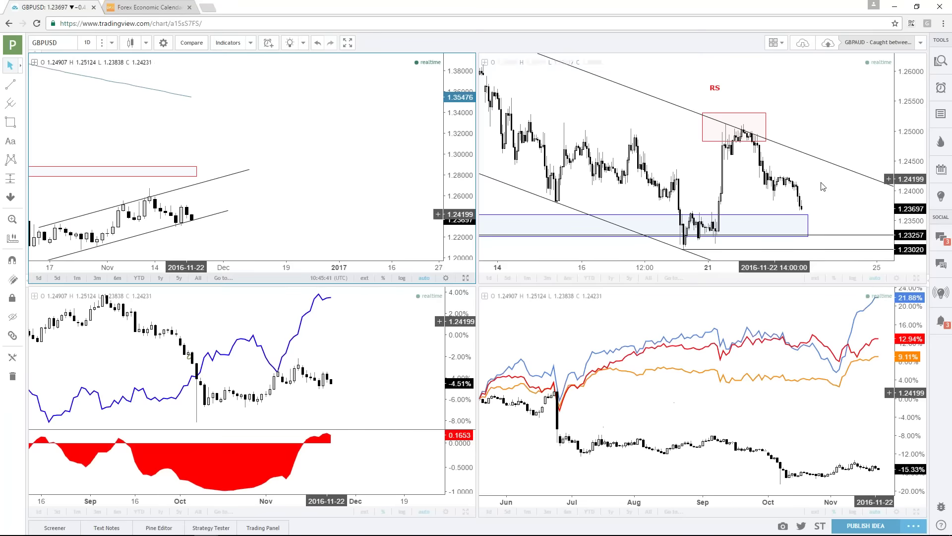
{"action": "left_click", "coordinate": [93, 46]}
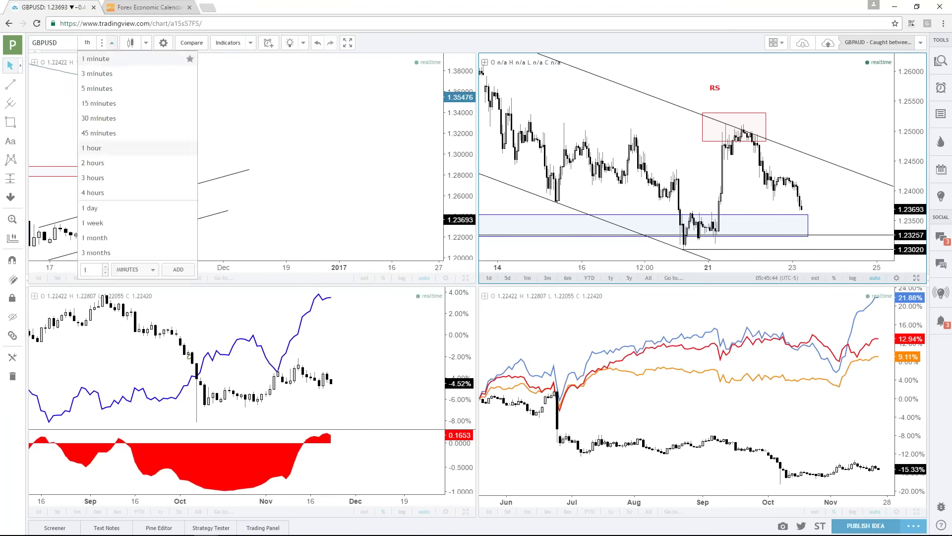
{"action": "left_click", "coordinate": [187, 189]}
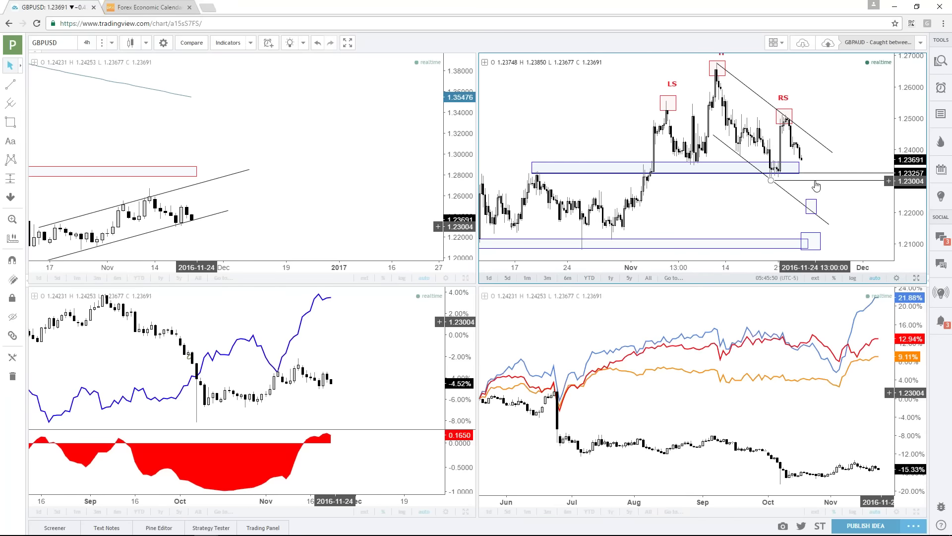
{"action": "left_click", "coordinate": [341, 183]}
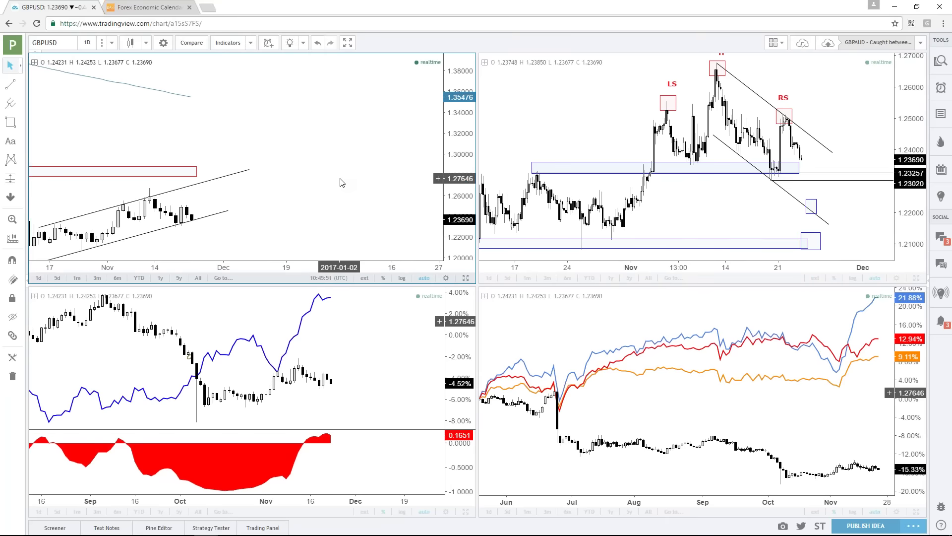
{"action": "left_click", "coordinate": [62, 44]}
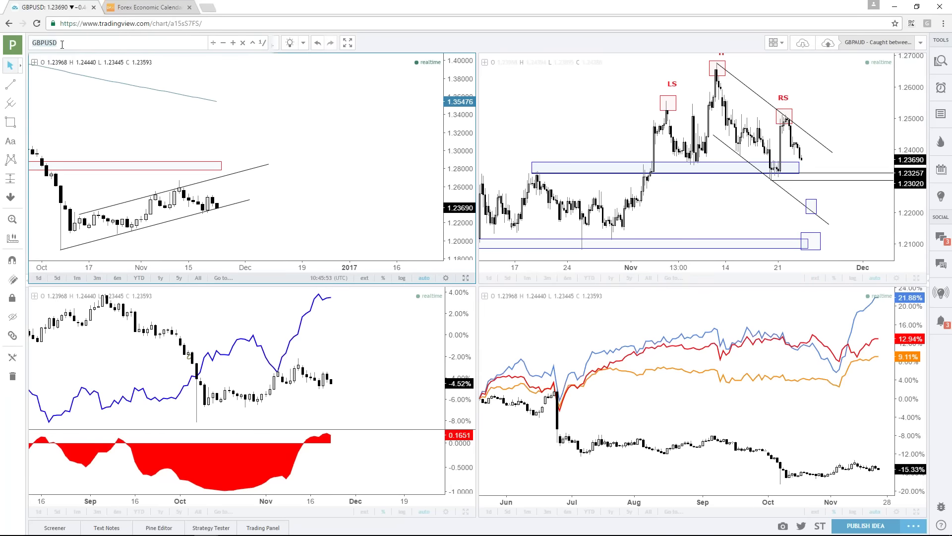
Load GBPAUD into the charts and maximize the daily pane with Alt+Enter.
{"action": "type", "text": "GBPAUD"}
{"action": "key", "text": "Return"}
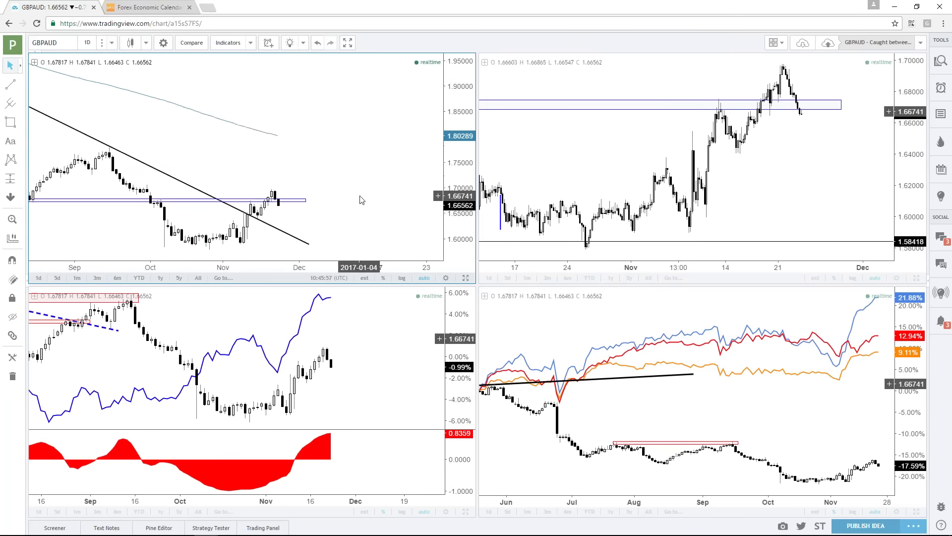
{"action": "scroll", "coordinate": [362, 198], "scroll_direction": "down", "scroll_amount": 1}
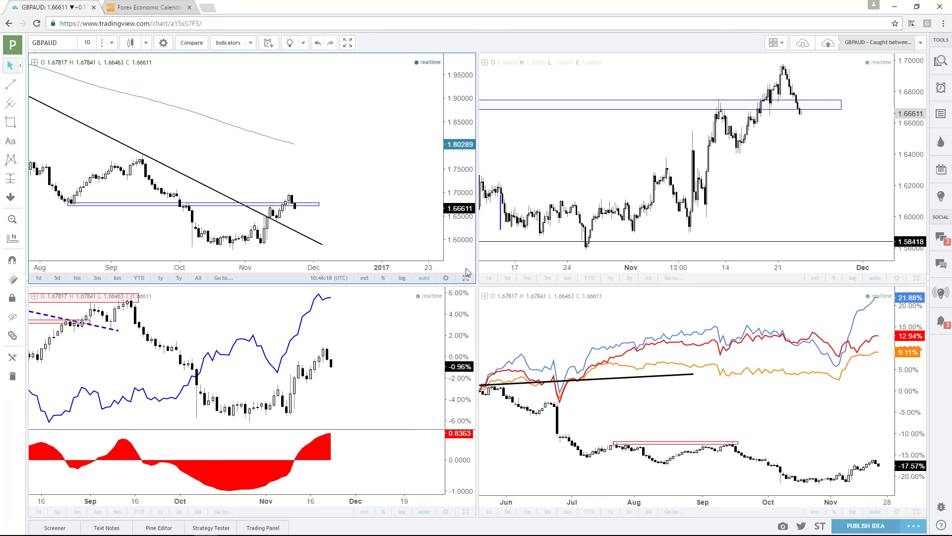
{"action": "key", "text": "alt+Return"}
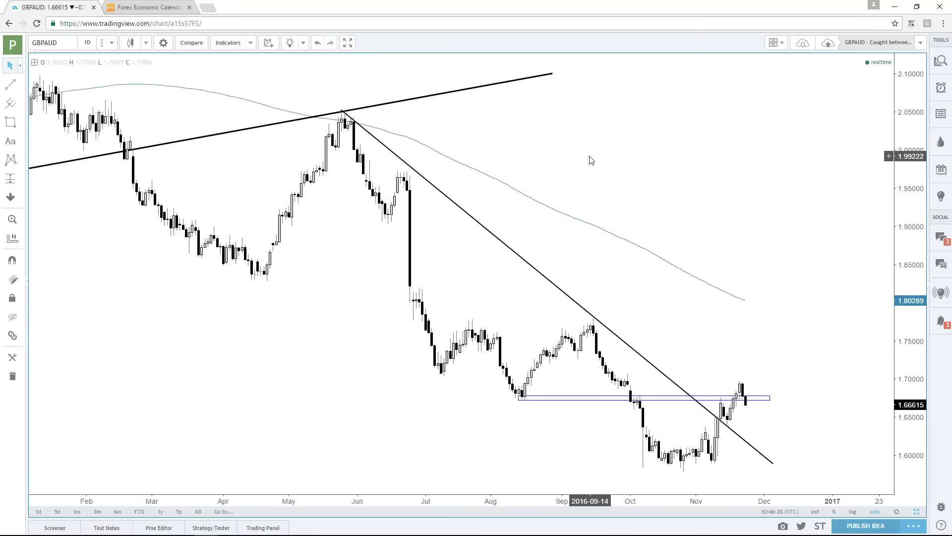
{"action": "scroll", "coordinate": [589, 158], "scroll_direction": "up", "scroll_amount": 3}
{"action": "scroll", "coordinate": [610, 149], "scroll_direction": "down", "scroll_amount": 3}
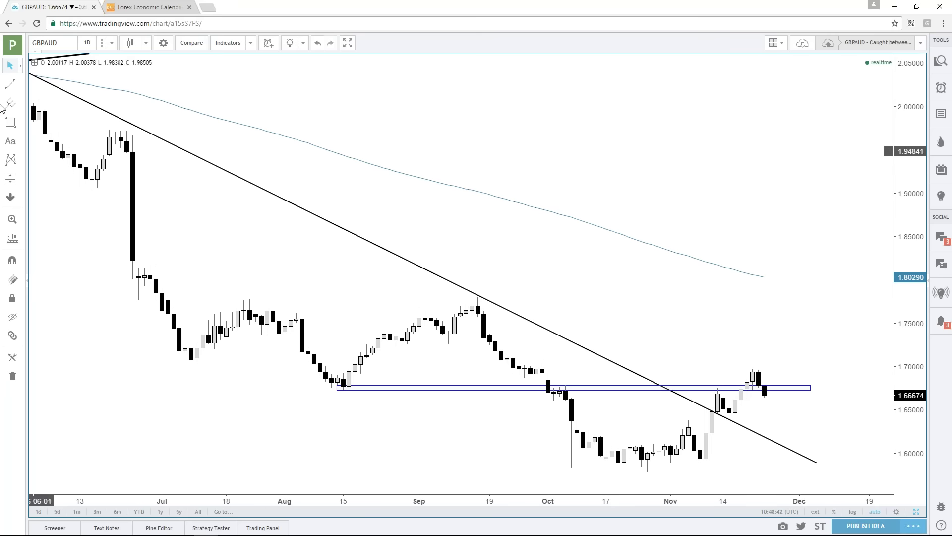
Load DXY and zoom to its rising channel and breakout above 100.48.
{"action": "left_click", "coordinate": [63, 42]}
{"action": "type", "text": "DXY"}
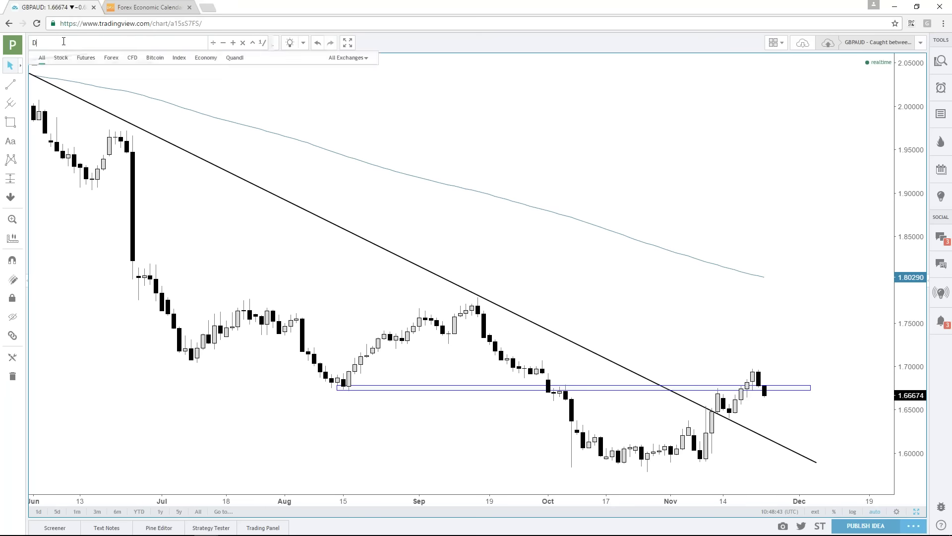
{"action": "key", "text": "Return"}
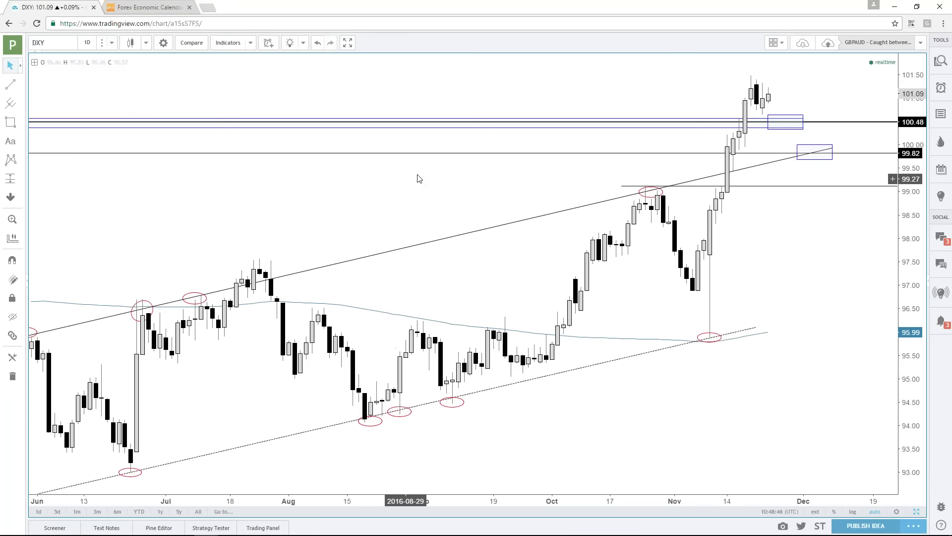
{"action": "scroll", "coordinate": [421, 185], "scroll_direction": "down", "scroll_amount": 3}
{"action": "scroll", "coordinate": [423, 188], "scroll_direction": "down", "scroll_amount": 3}
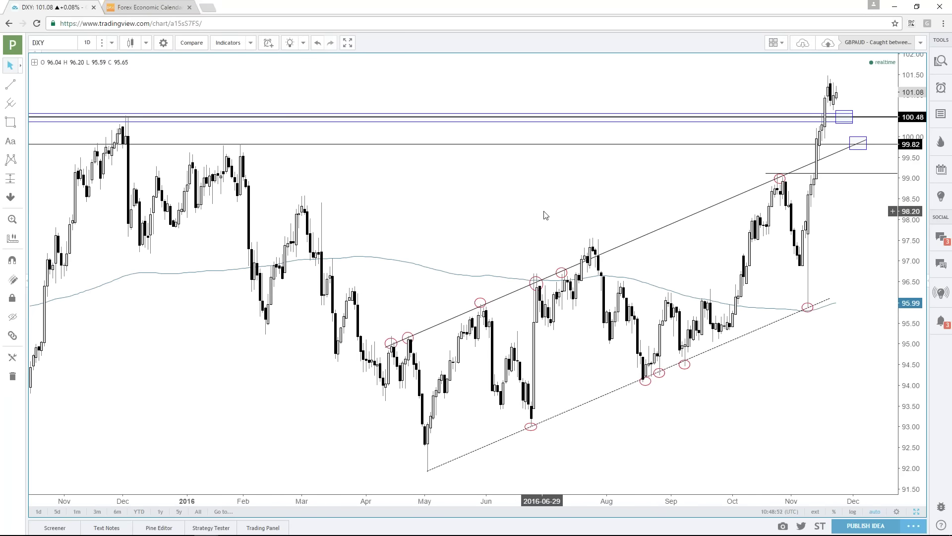
{"action": "scroll", "coordinate": [546, 215], "scroll_direction": "up", "scroll_amount": 1}
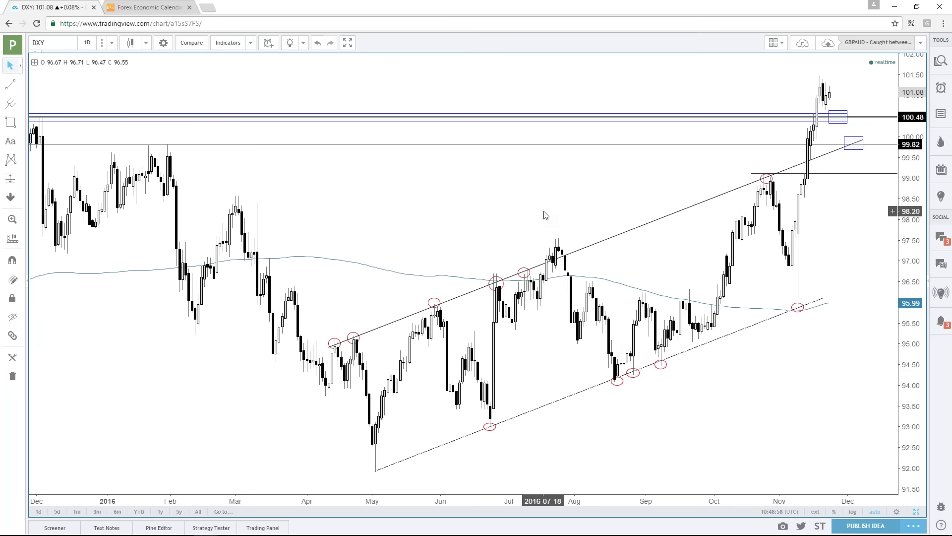
{"action": "scroll", "coordinate": [546, 214], "scroll_direction": "up", "scroll_amount": 1}
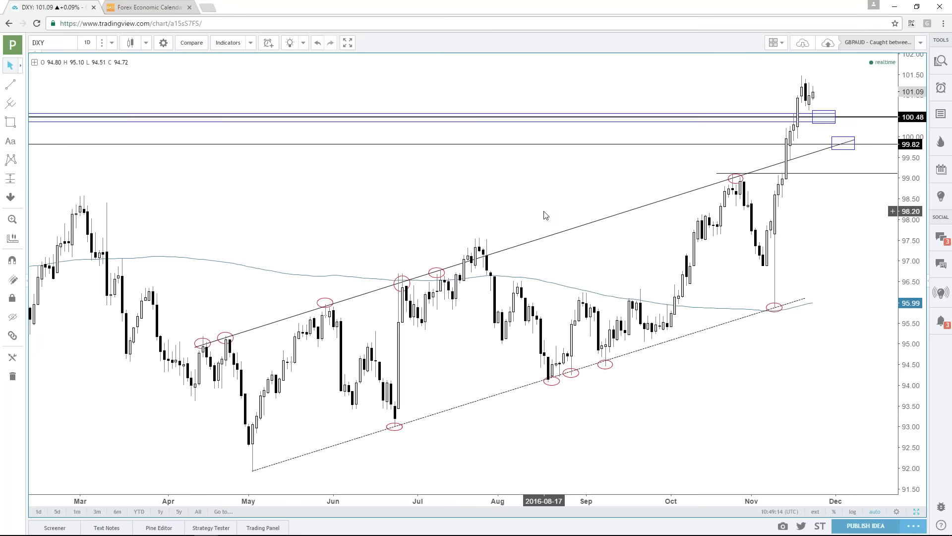
{"action": "scroll", "coordinate": [545, 214], "scroll_direction": "up", "scroll_amount": 2}
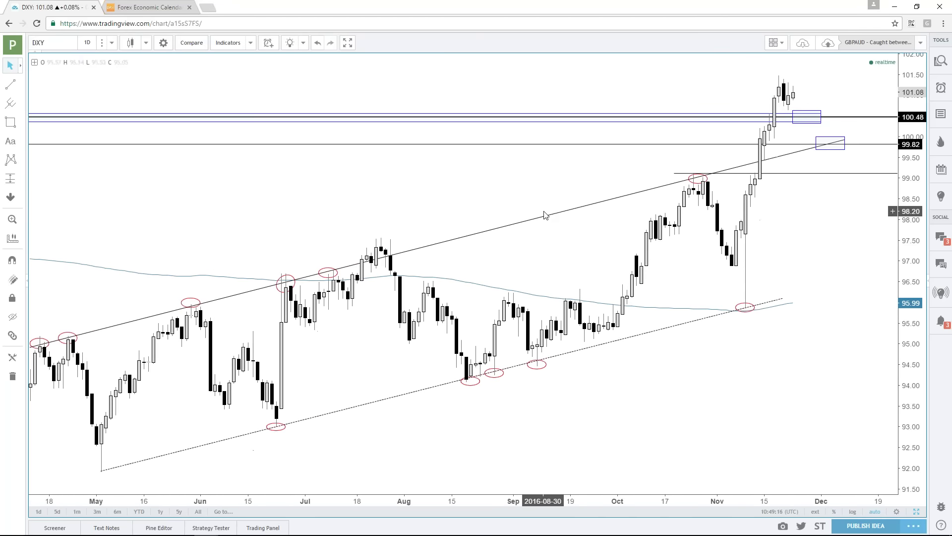
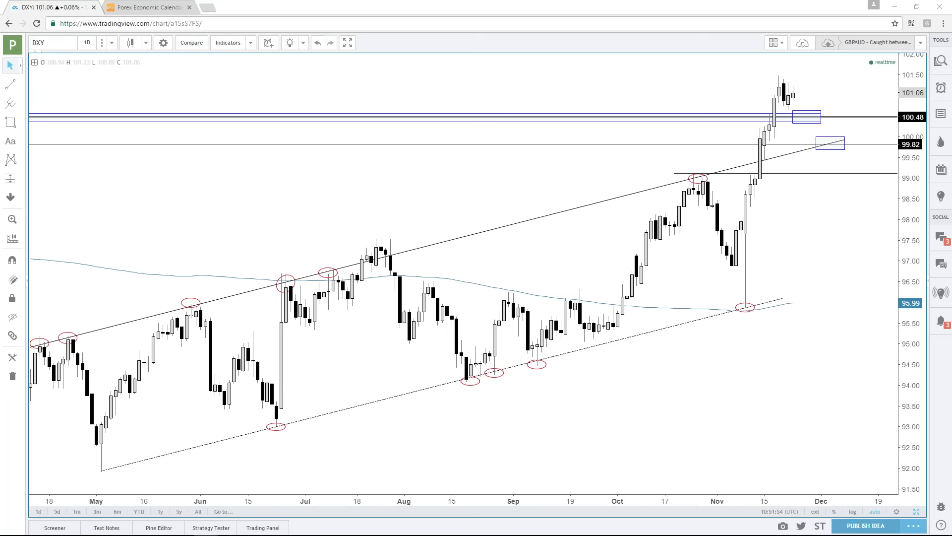
Open a new browser tab beside the DXY chart for the CME Countdown to FOMC page.
{"action": "left_click", "coordinate": [207, 7]}
Paste and load the CME Countdown to FOMC address, then copy the page URL.
{"action": "type", "text": "http://www.cmegroup.com/trading/interest-rates/countdown-to-fomc.html"}
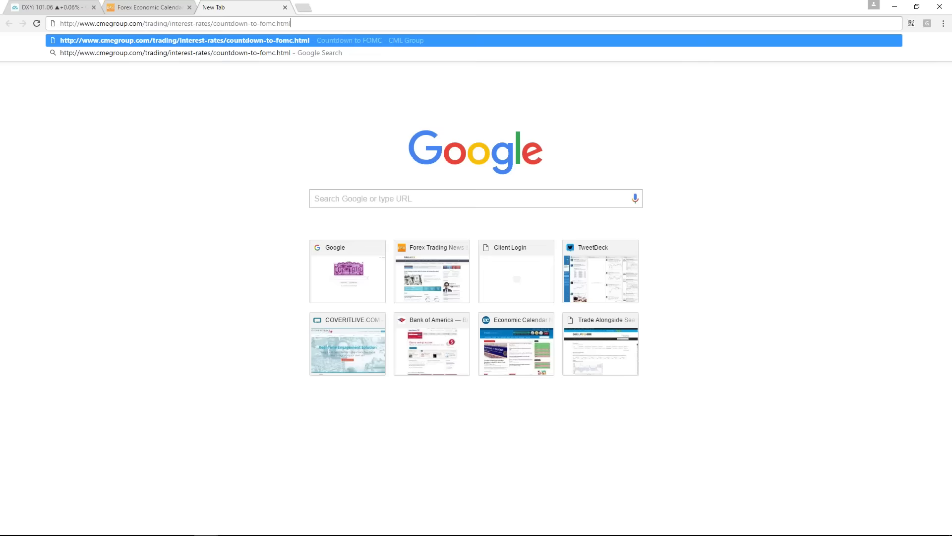
{"action": "key", "text": "Return"}
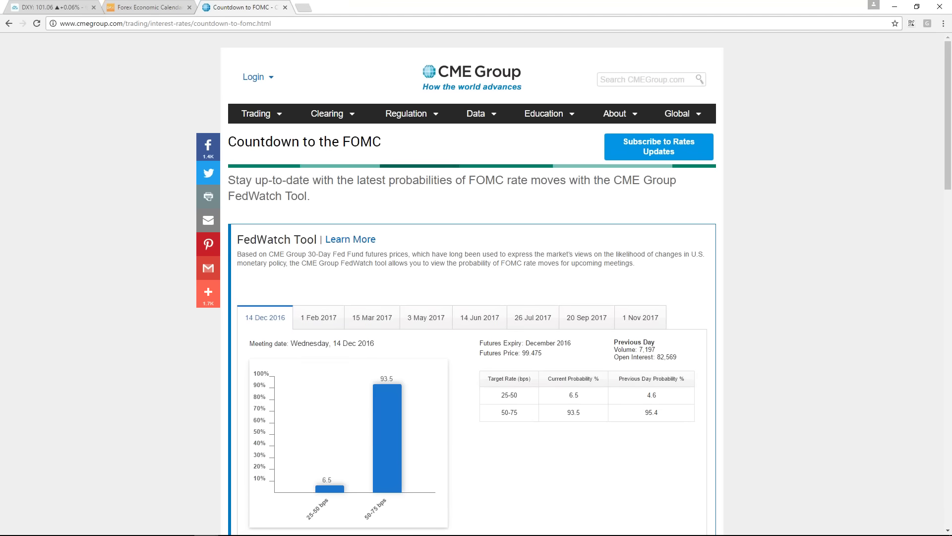
{"action": "left_click", "coordinate": [276, 26]}
{"action": "right_click", "coordinate": [277, 26]}
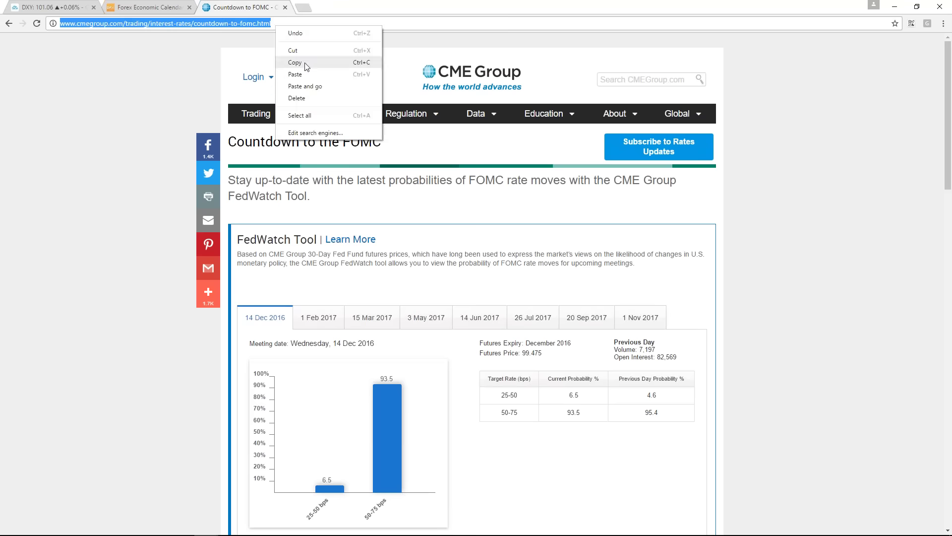
{"action": "left_click", "coordinate": [308, 65]}
Review the FedWatch chart: 14 Dec 2016 meeting at 93.5% for 50-75 bps versus 6.5%.
{"action": "key", "text": "alt+Tab"}
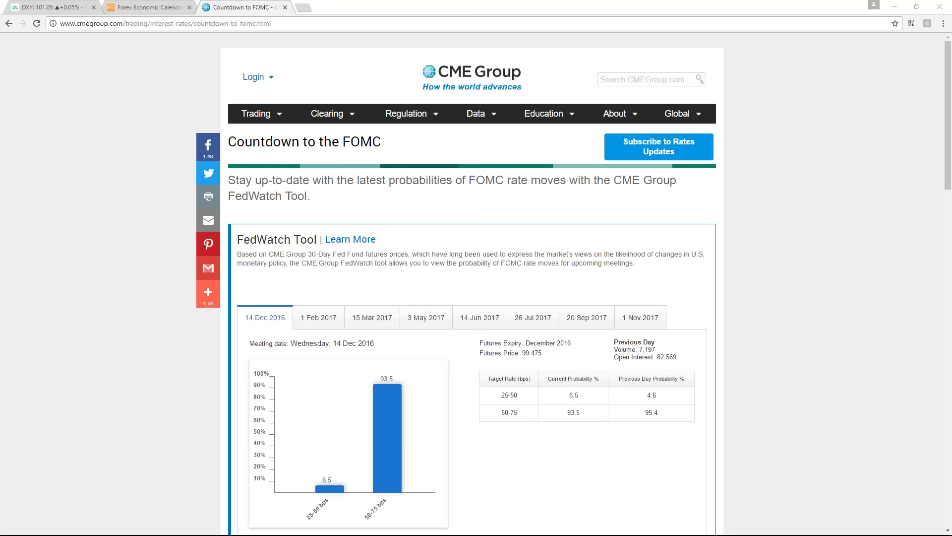
{"action": "left_click", "coordinate": [798, 242]}
{"action": "scroll", "coordinate": [799, 242], "scroll_direction": "down", "scroll_amount": 2}
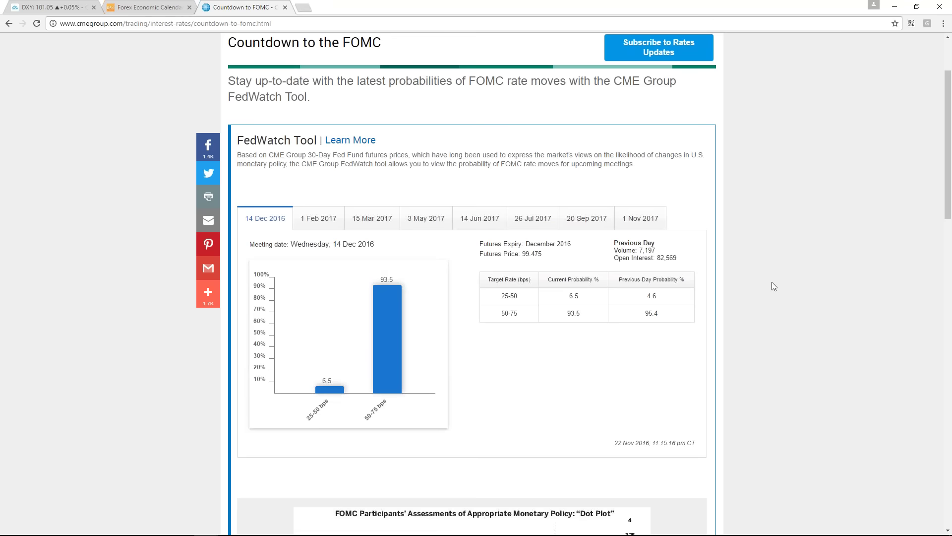
{"action": "scroll", "coordinate": [771, 281], "scroll_direction": "up", "scroll_amount": 2}
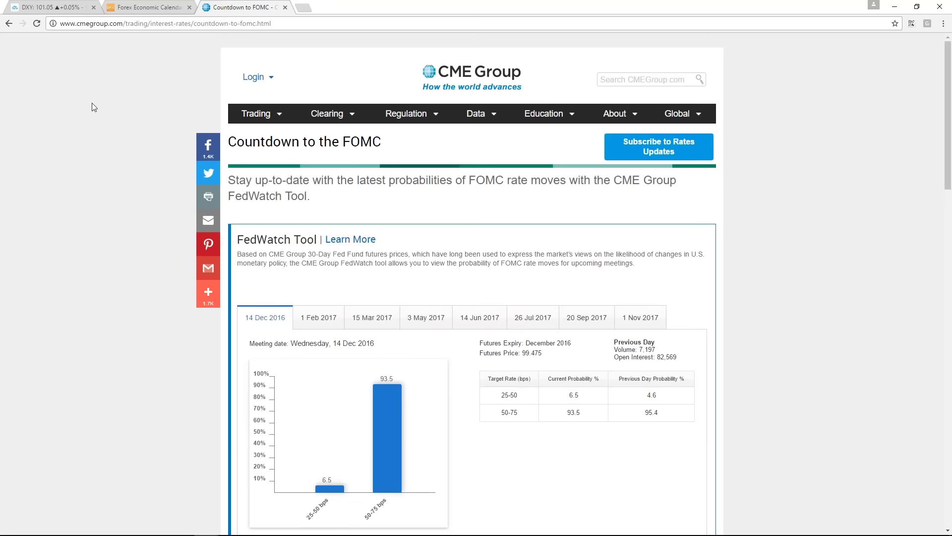
Return to the DXY daily chart and zoom so the channel from late April through November shows.
{"action": "left_click", "coordinate": [44, 9]}
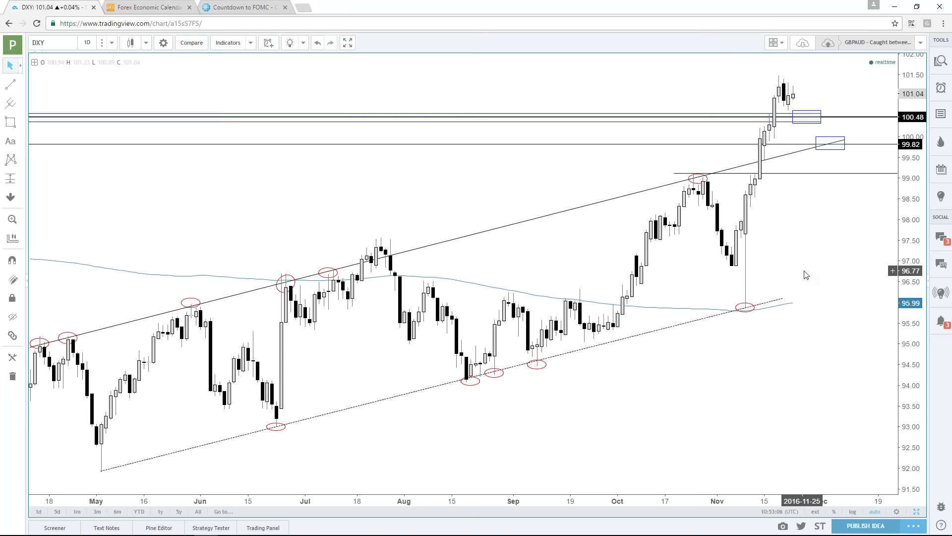
{"action": "scroll", "coordinate": [805, 274], "scroll_direction": "up", "scroll_amount": 1}
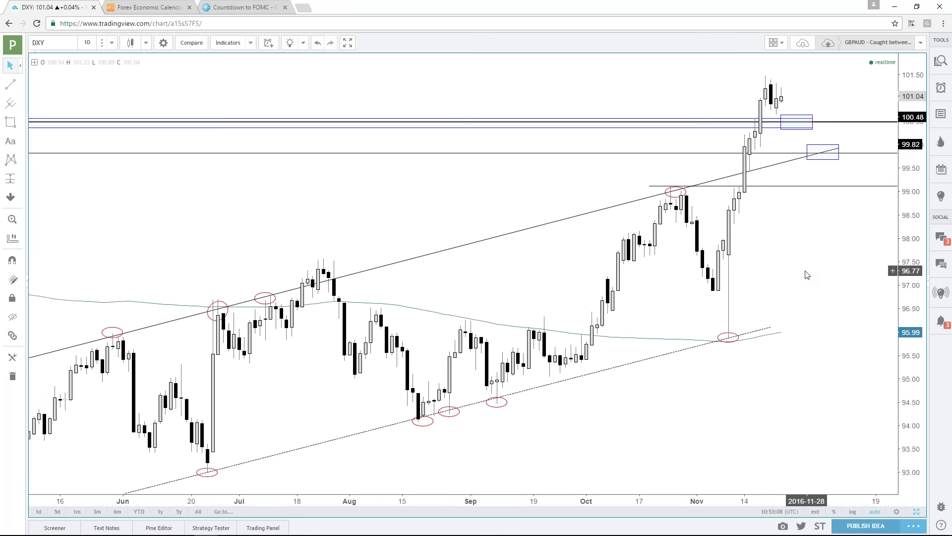
{"action": "scroll", "coordinate": [806, 274], "scroll_direction": "down", "scroll_amount": 1}
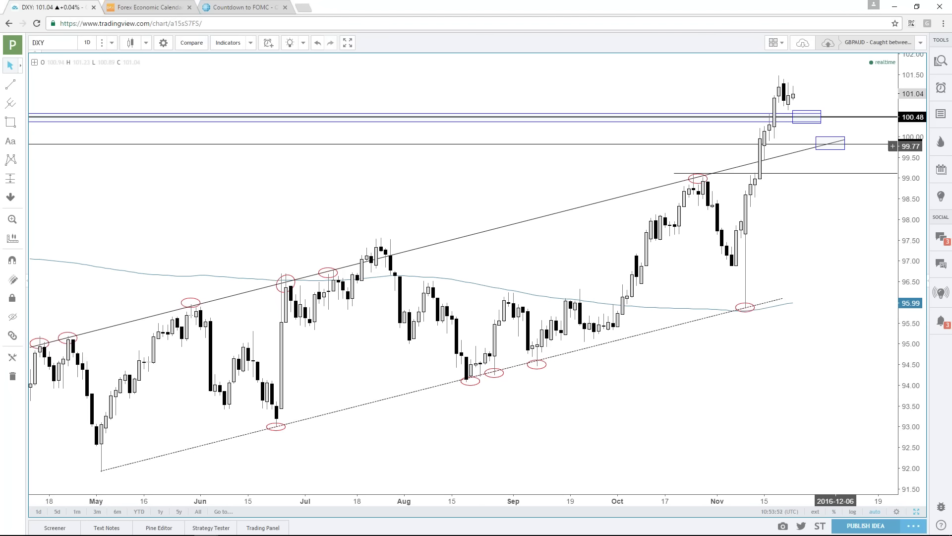
Nudge the lower target box left onto the trendline and 99.8 level, and pan slightly toward later dates.
{"action": "left_click_drag", "start_coordinate": [836, 148], "coordinate": [826, 147]}
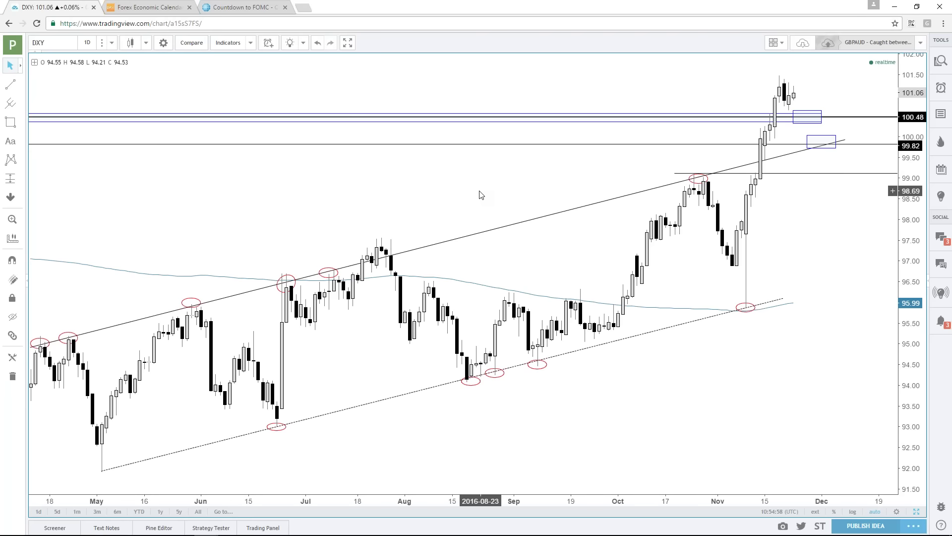
{"action": "left_click_drag", "start_coordinate": [479, 194], "coordinate": [494, 193]}
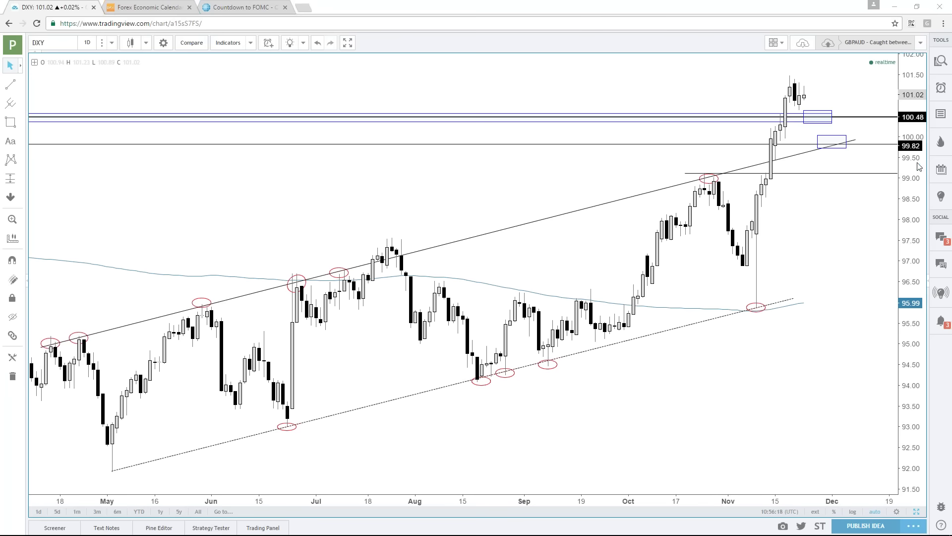
Compress the DXY price scale to span roughly 90 to 104.
{"action": "left_click_drag", "start_coordinate": [920, 167], "coordinate": [921, 268]}
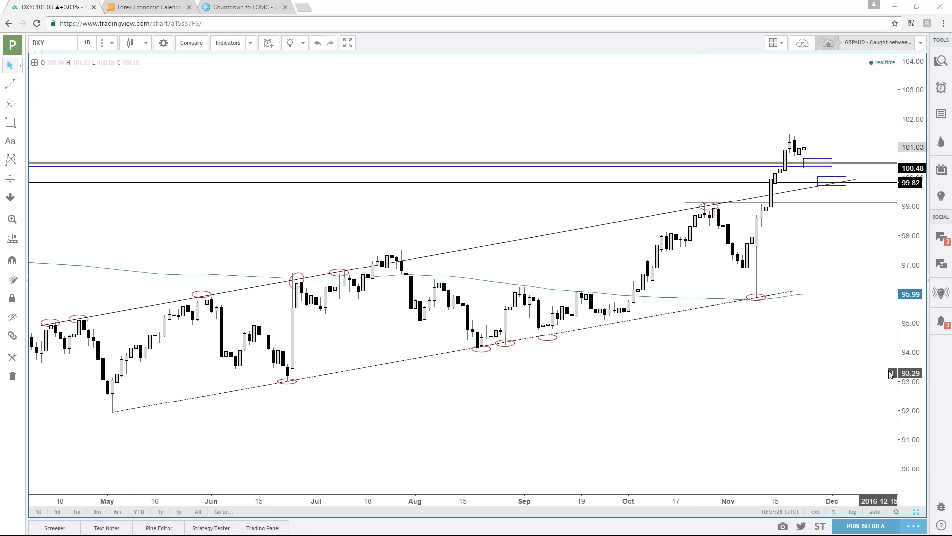
Stretch the price scale to about 91.5–103 and save the annotated DXY chart layout.
{"action": "mouse_move", "coordinate": [907, 368]}
{"action": "left_mouse_down"}
{"action": "mouse_move", "coordinate": [907, 328]}
{"action": "mouse_move", "coordinate": [908, 353]}
{"action": "left_mouse_up"}
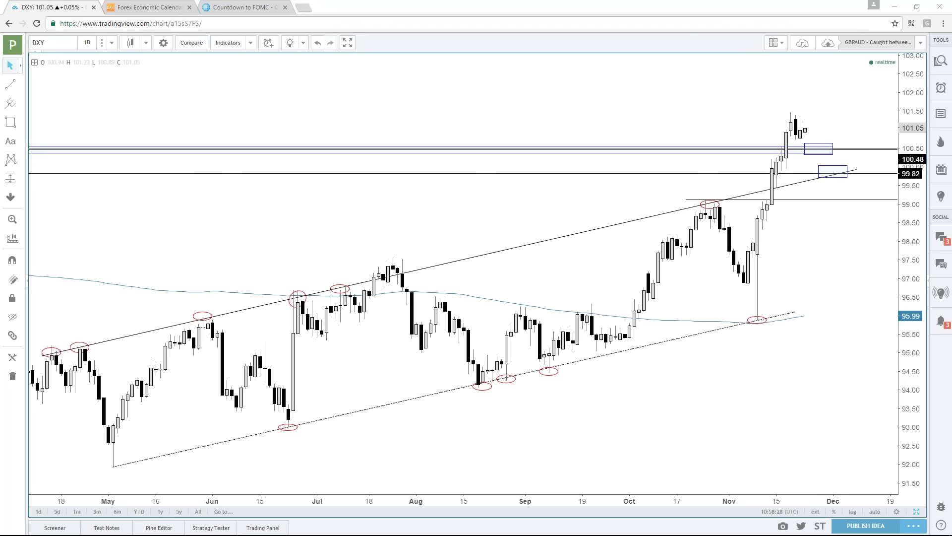
{"action": "key", "text": "ctrl+s"}
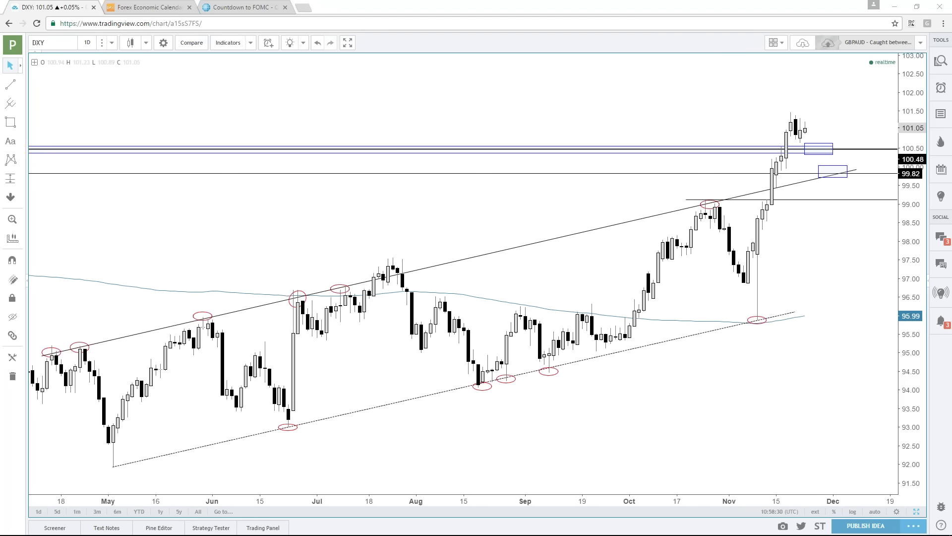